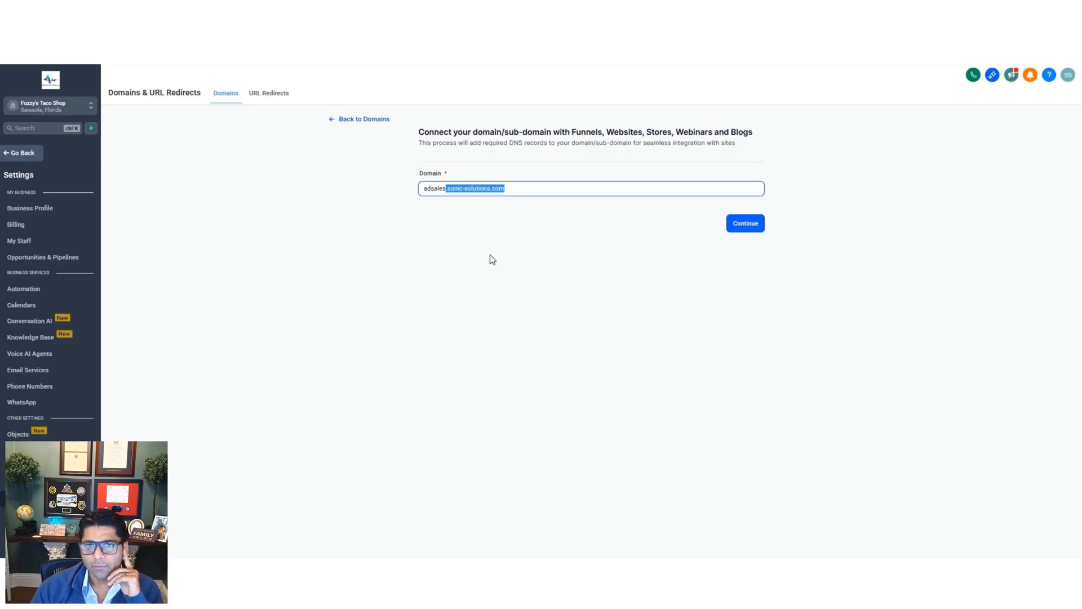
{"action": "left_click", "coordinate": [488, 241]}
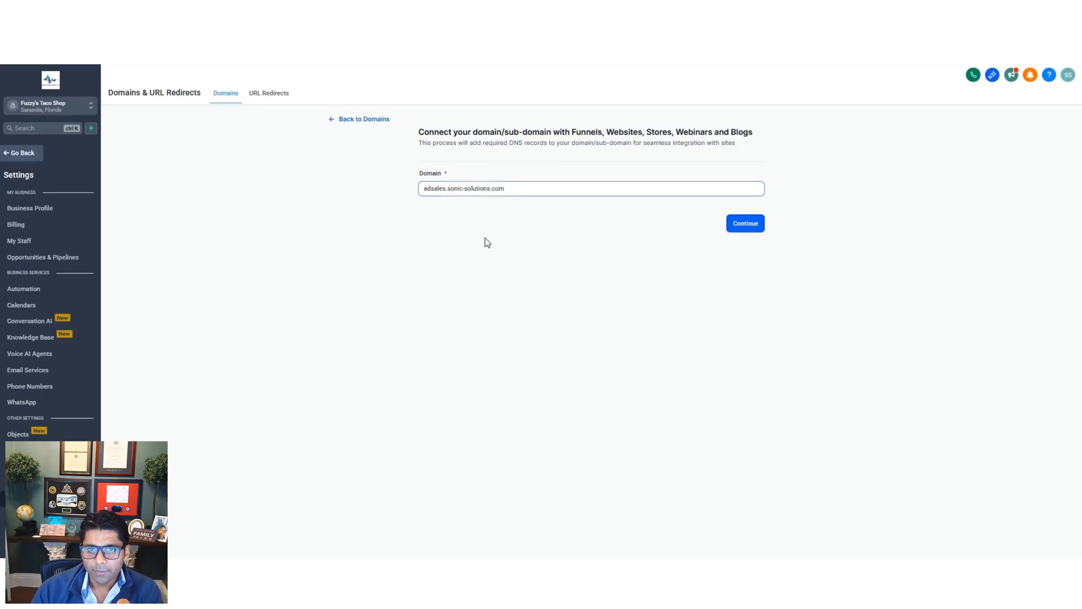
{"action": "left_click", "coordinate": [422, 190]}
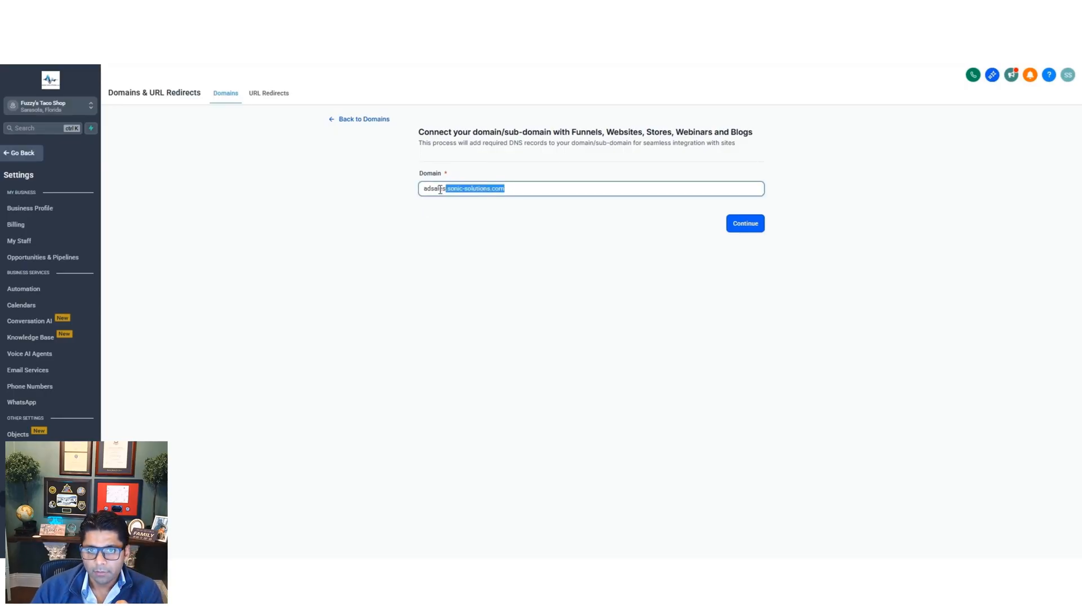
{"action": "left_click", "coordinate": [463, 226]}
{"action": "double_click", "coordinate": [432, 190]}
{"action": "left_click", "coordinate": [442, 245]}
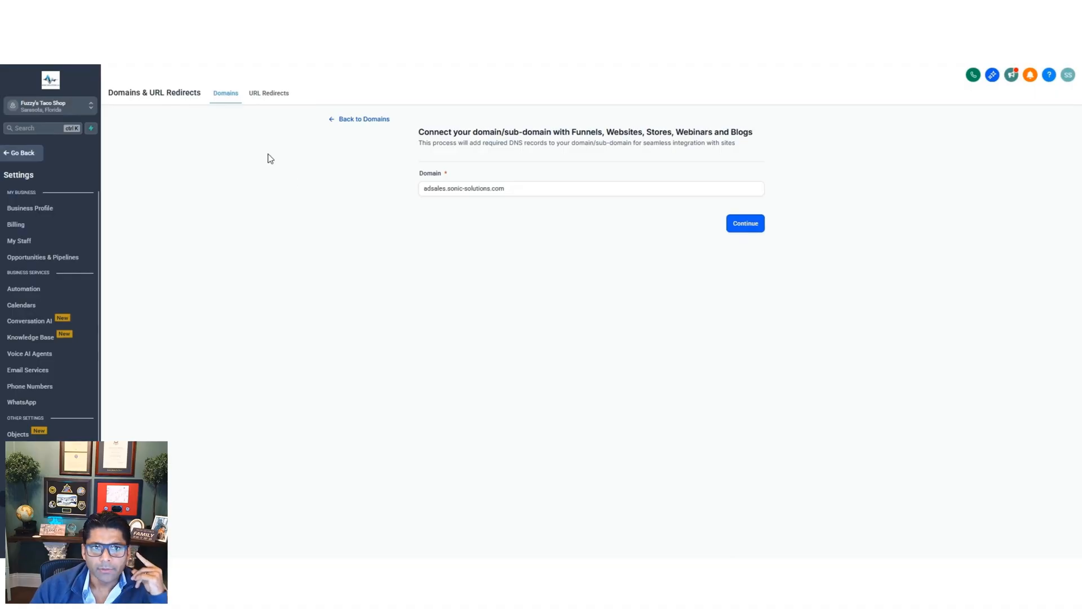
Step: Submit adsales.sonic-solutions.com as the domain to connect and choose to add its DNS record manually
{"action": "left_click", "coordinate": [443, 191]}
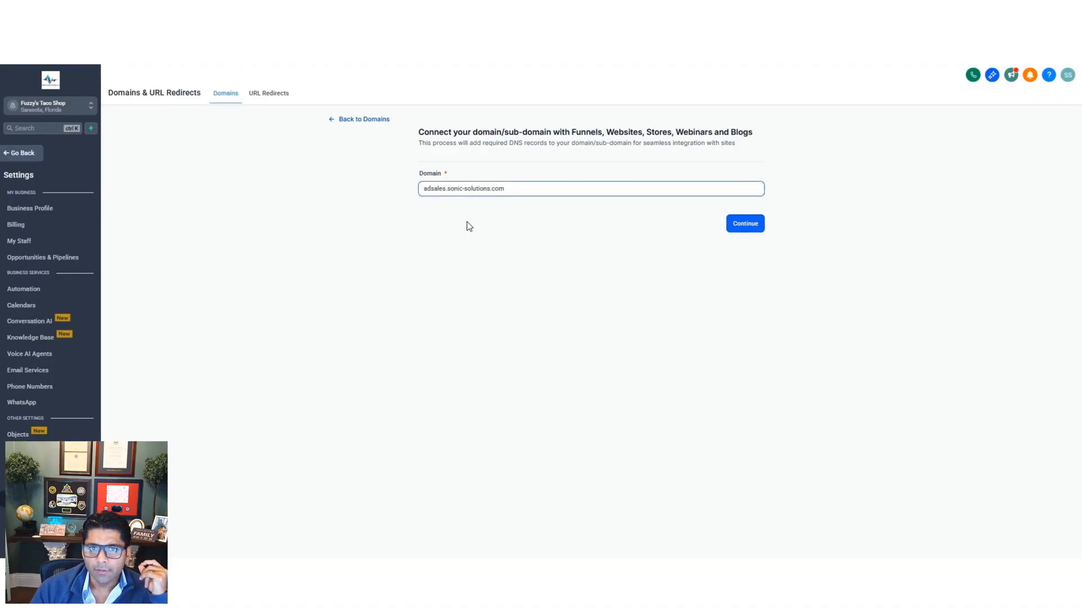
{"action": "left_click", "coordinate": [749, 232]}
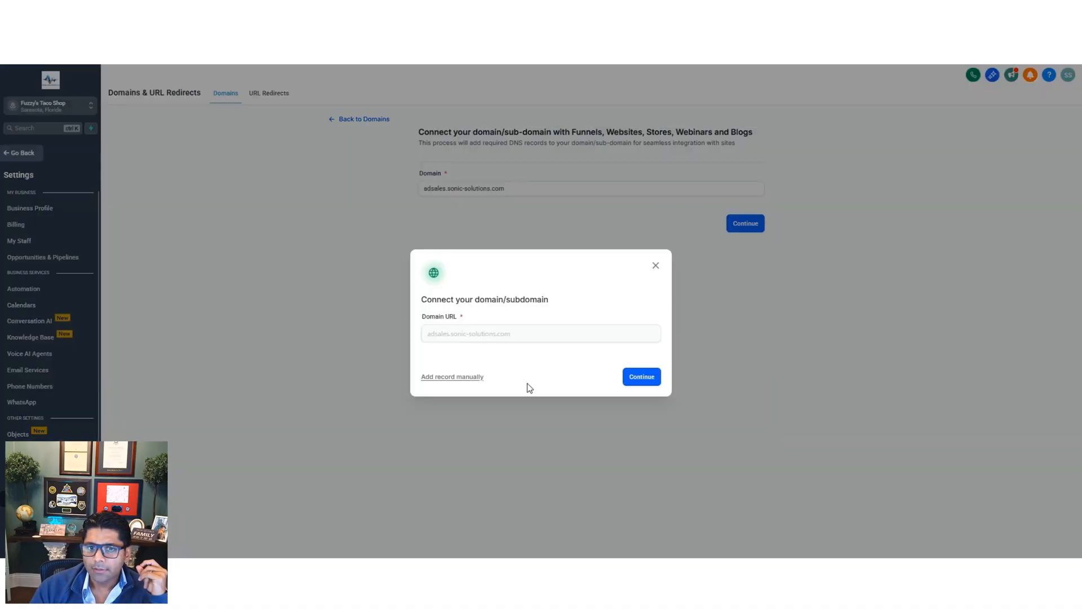
{"action": "left_click", "coordinate": [452, 378]}
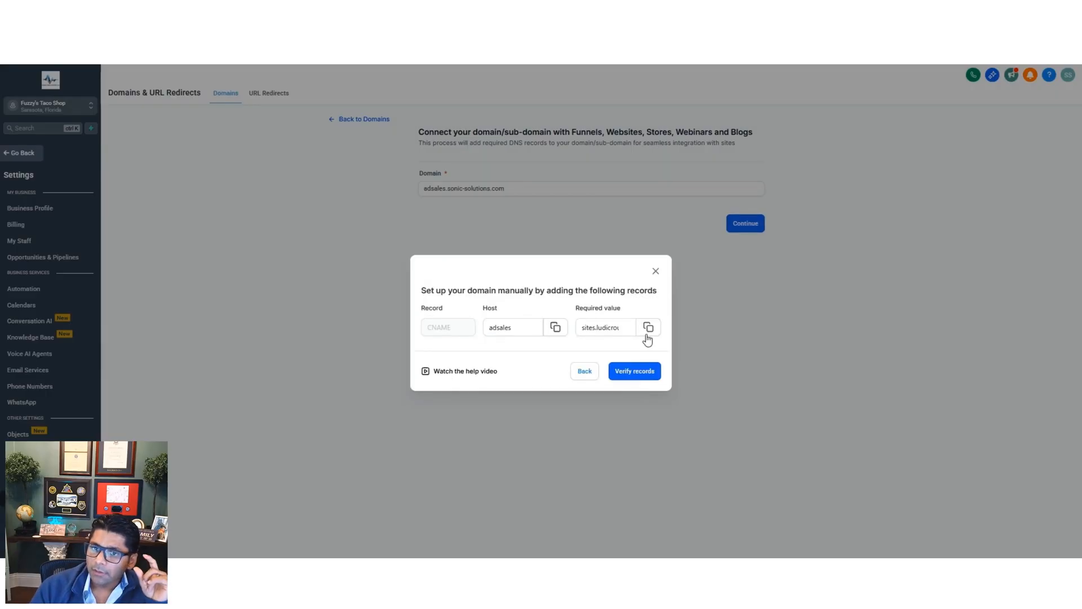
Step: Check the CNAME record's host and required value, and copy the host adsales
{"action": "left_click", "coordinate": [626, 327]}
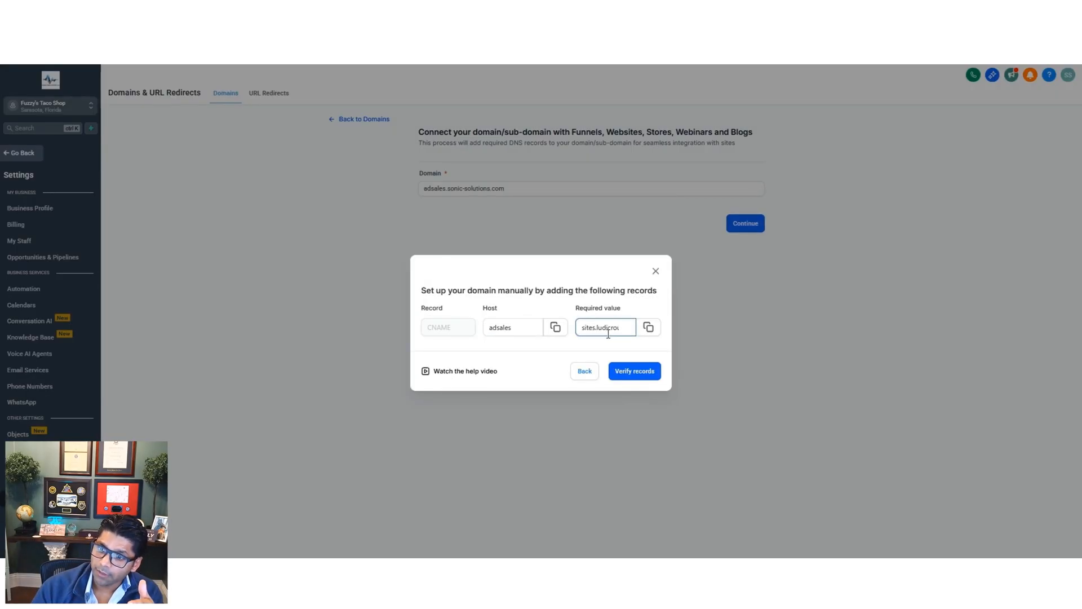
{"action": "left_click", "coordinate": [555, 327]}
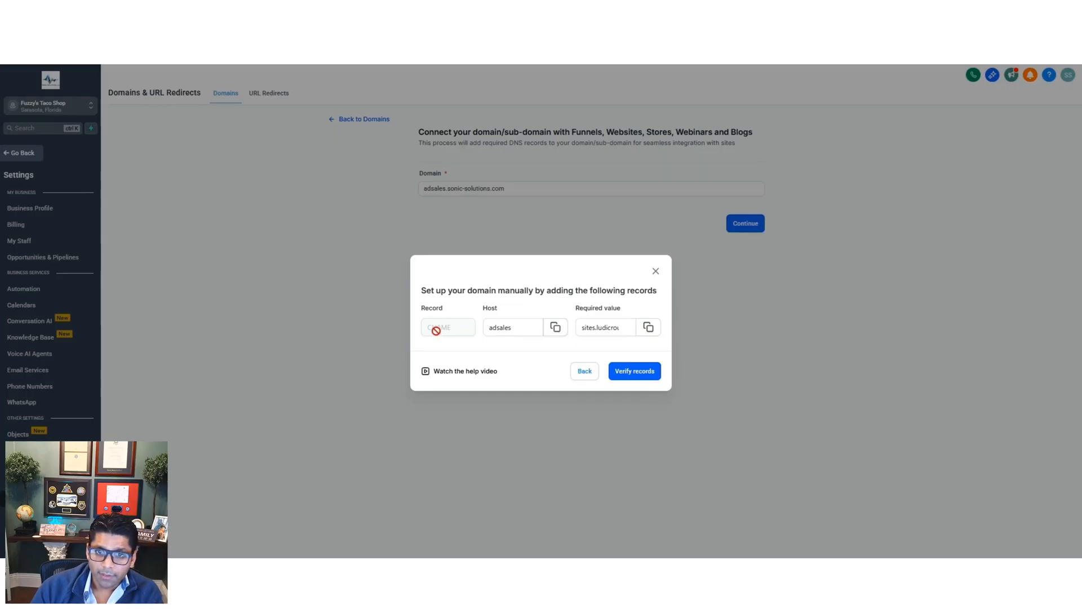
{"action": "left_click", "coordinate": [507, 329]}
{"action": "double_click", "coordinate": [499, 327]}
{"action": "left_click", "coordinate": [556, 330]}
{"action": "left_click", "coordinate": [616, 330]}
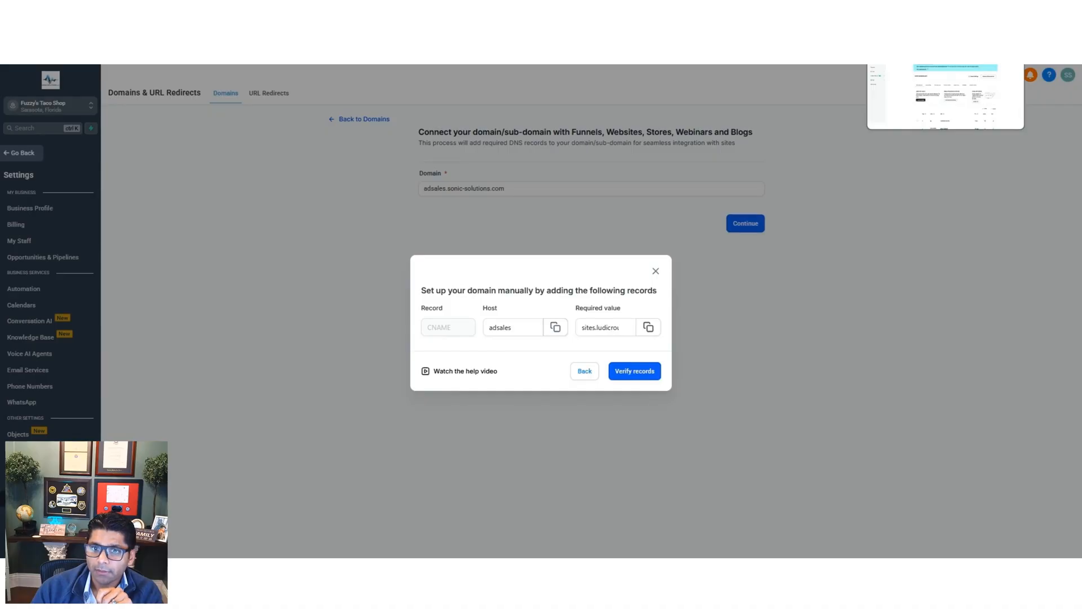
Step: Switch to GoDaddy's DNS management for sonic-solutions.com and start a new CNAME record named adsales
{"action": "left_click", "coordinate": [907, 10]}
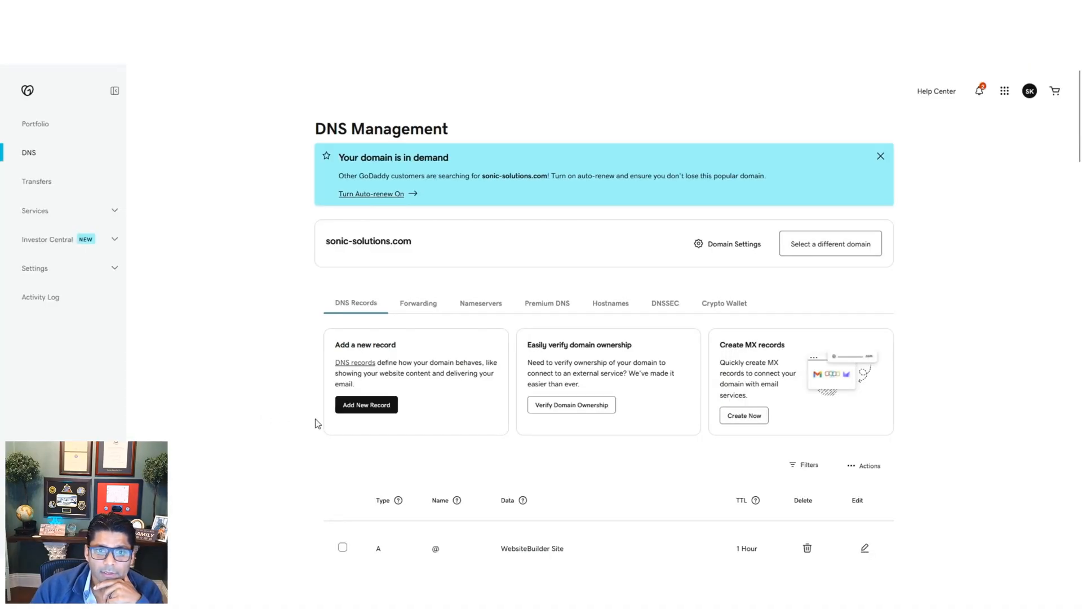
{"action": "scroll", "coordinate": [307, 422], "scroll_direction": "down", "scroll_amount": 2}
{"action": "left_click", "coordinate": [361, 310]}
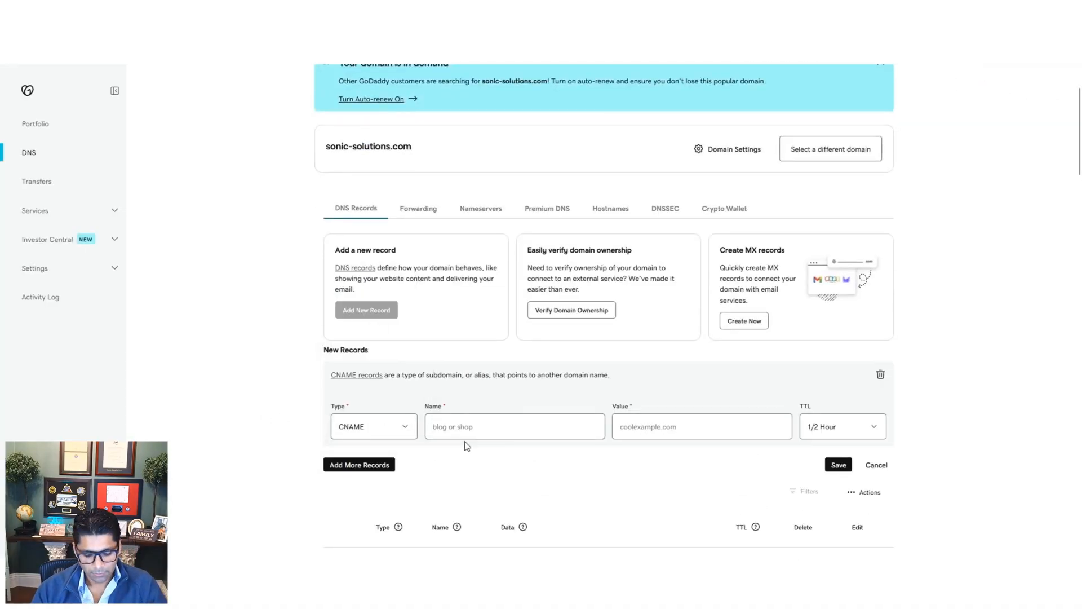
{"action": "type", "text": "adsales"}
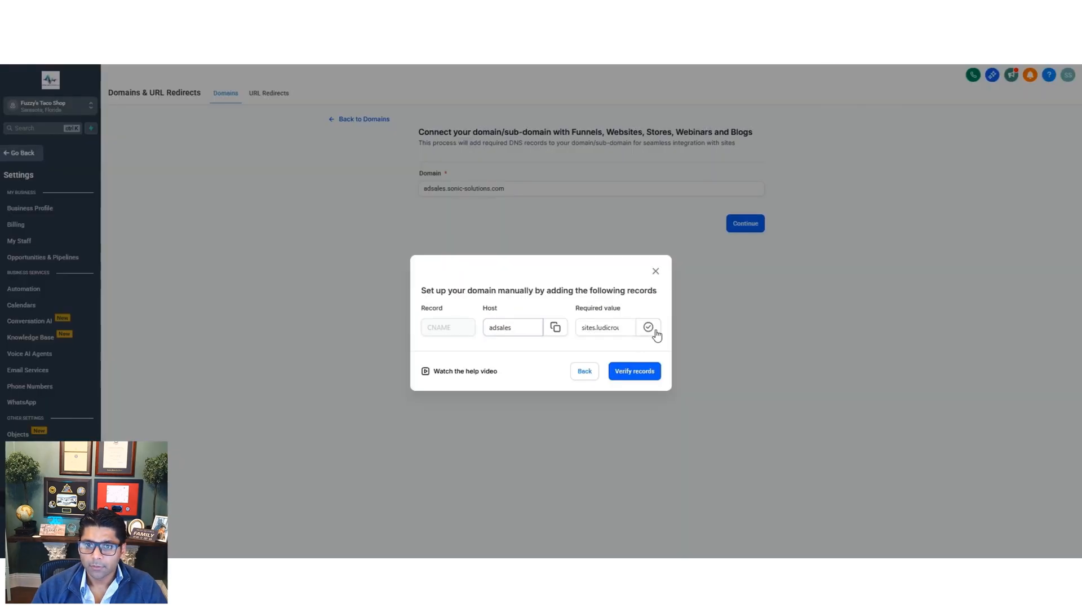
Step: Copy the required value from the domain setup and enter sites.ludicrous.cloud as the CNAME record's value
{"action": "left_click", "coordinate": [650, 326]}
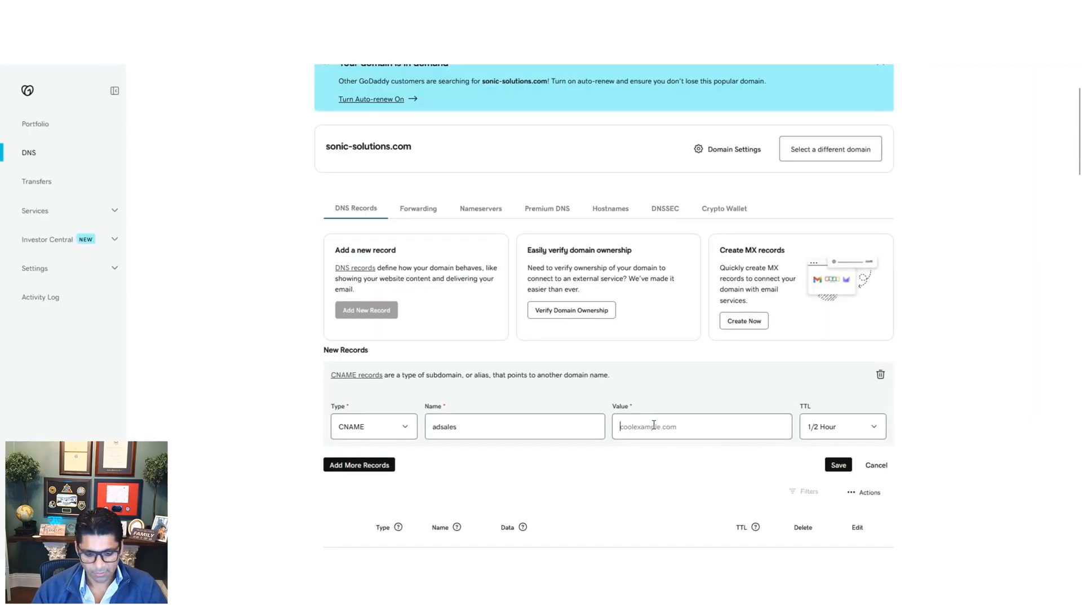
{"action": "left_click", "coordinate": [649, 429]}
{"action": "key", "text": "ctrl+v"}
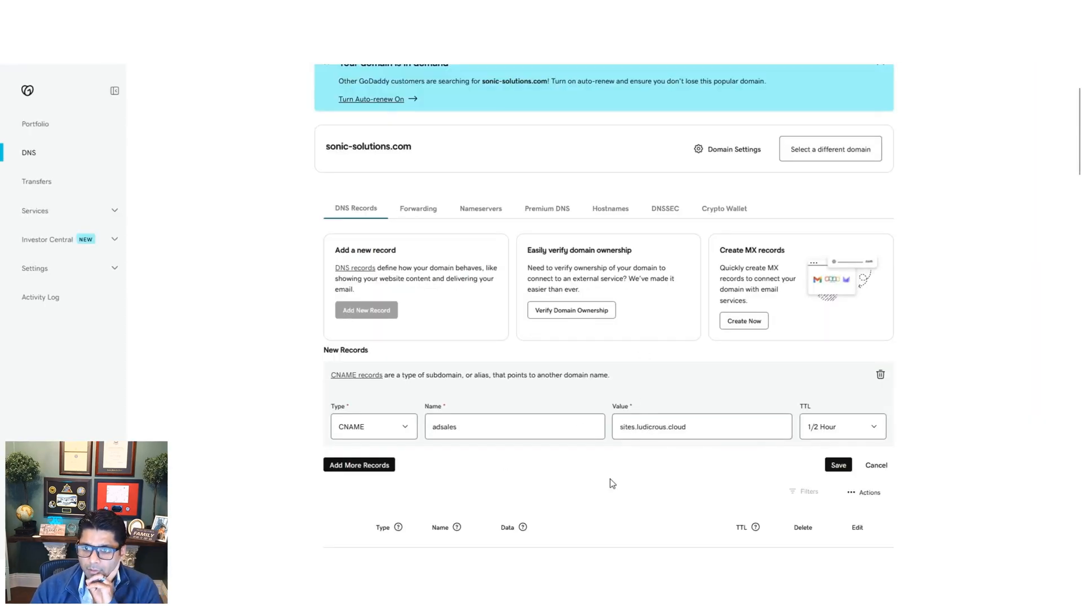
Step: Save the new DNS record and confirm the update by entering the 6-digit identity verification code
{"action": "left_click", "coordinate": [839, 464]}
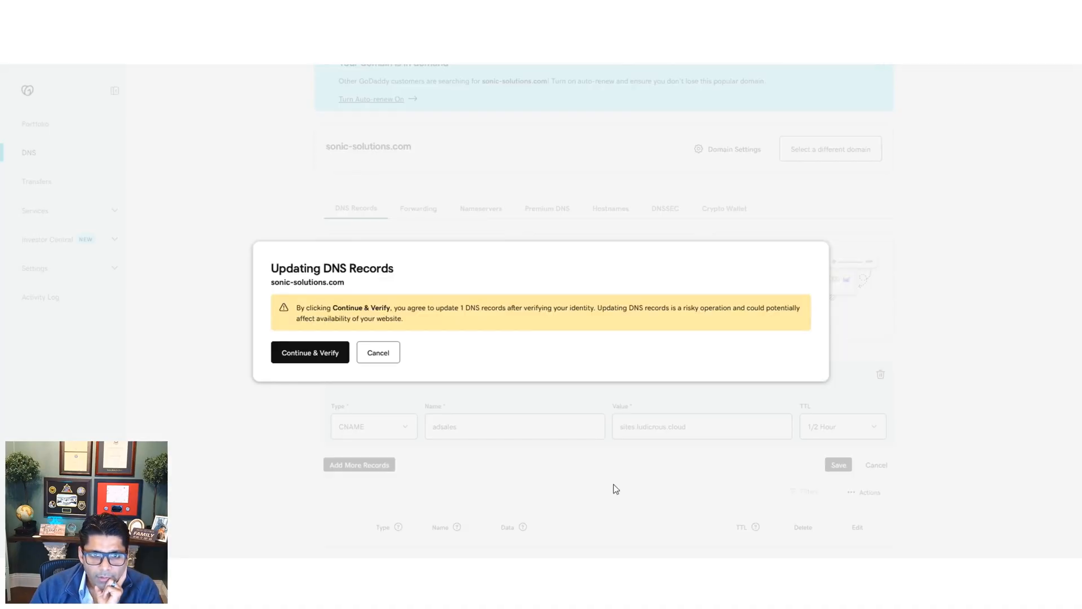
{"action": "left_click", "coordinate": [309, 350]}
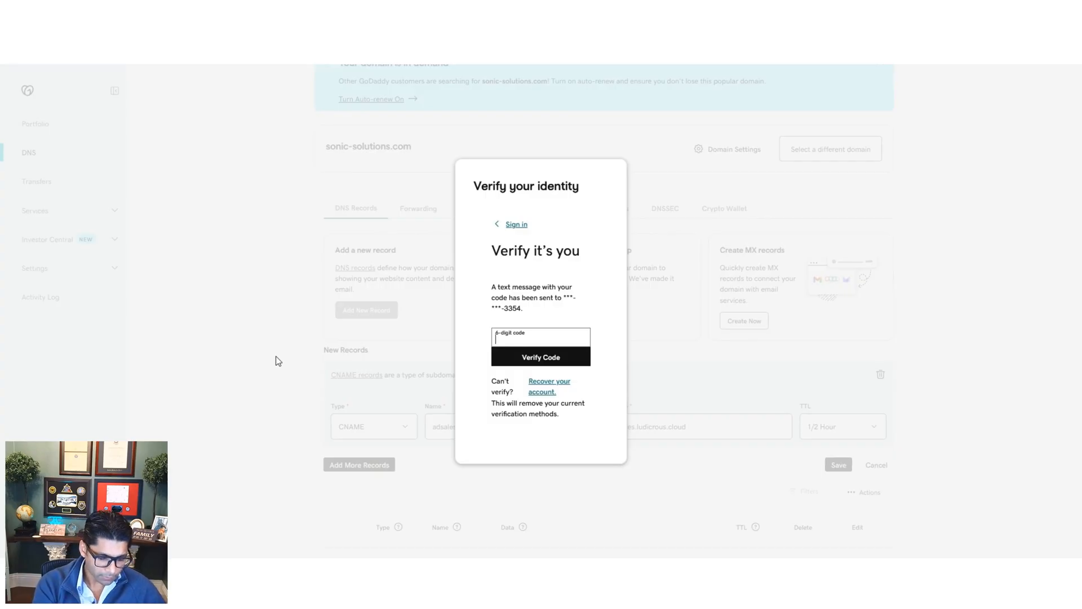
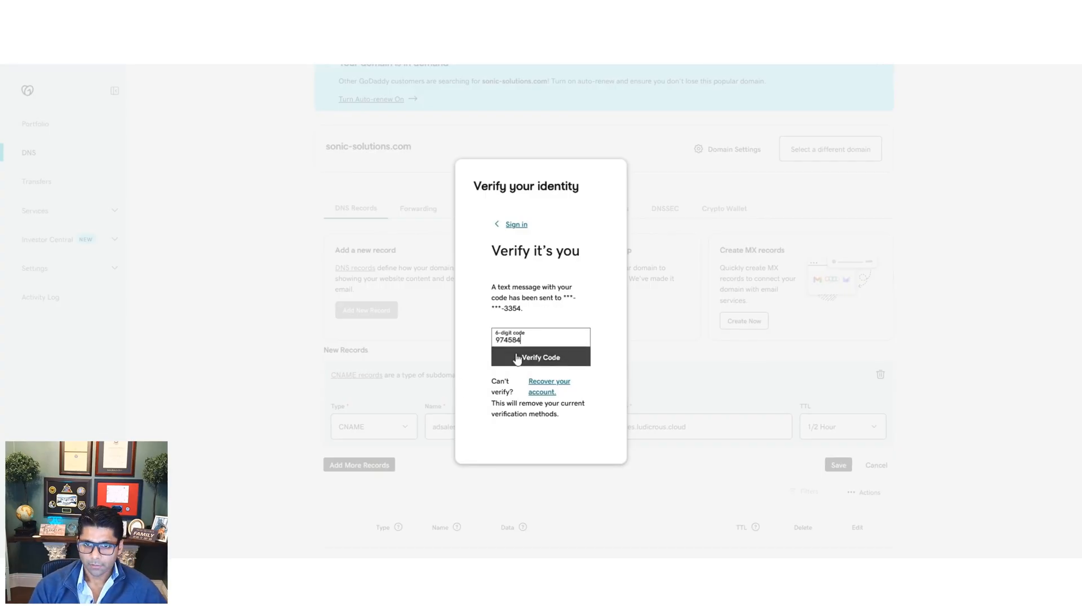
{"action": "left_click", "coordinate": [516, 359]}
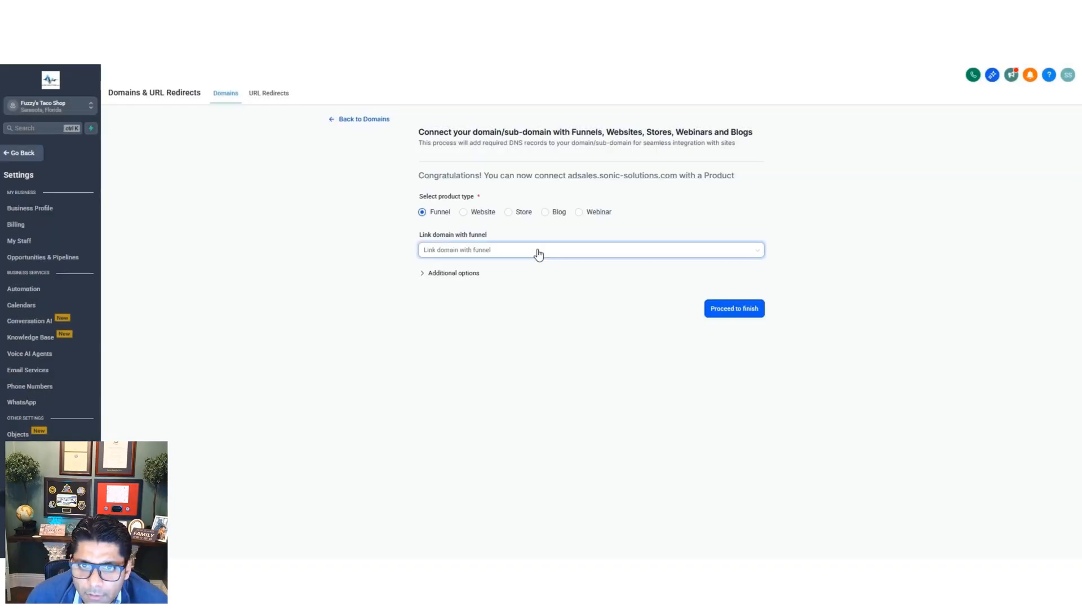
Step: Link the connected domain with the funnel Fuzzy's Ad Sales Funnel and use Home as its default page
{"action": "left_click", "coordinate": [536, 251]}
{"action": "left_click", "coordinate": [530, 269]}
{"action": "left_click", "coordinate": [517, 288]}
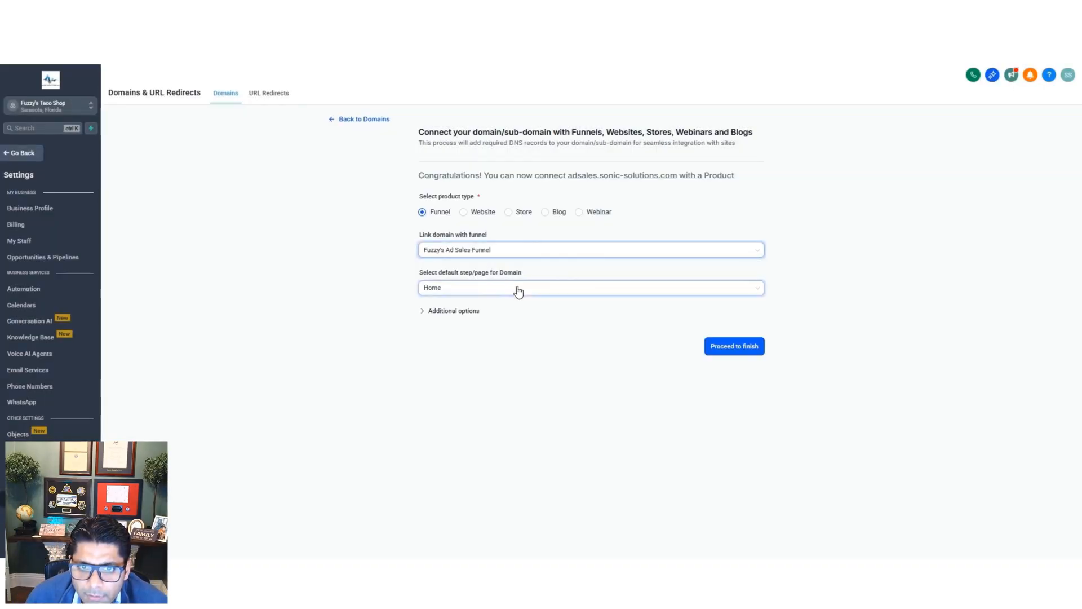
Step: Set the default 404/error page to Fuzzy's Ad Sales Funnel / Home and finish the domain connection
{"action": "left_click", "coordinate": [509, 310]}
{"action": "left_click", "coordinate": [510, 312]}
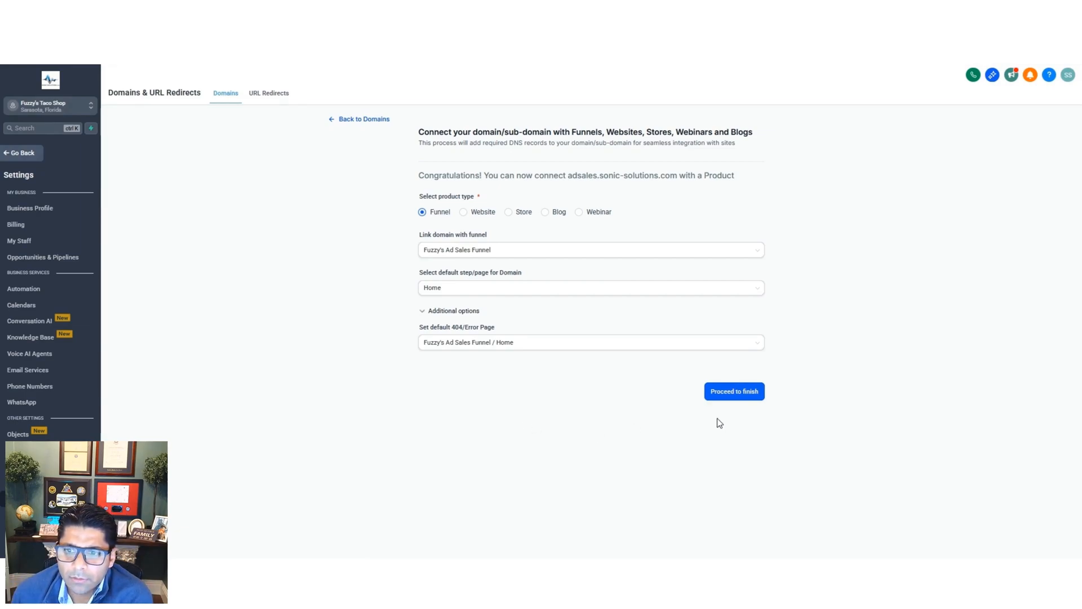
{"action": "left_click", "coordinate": [735, 398]}
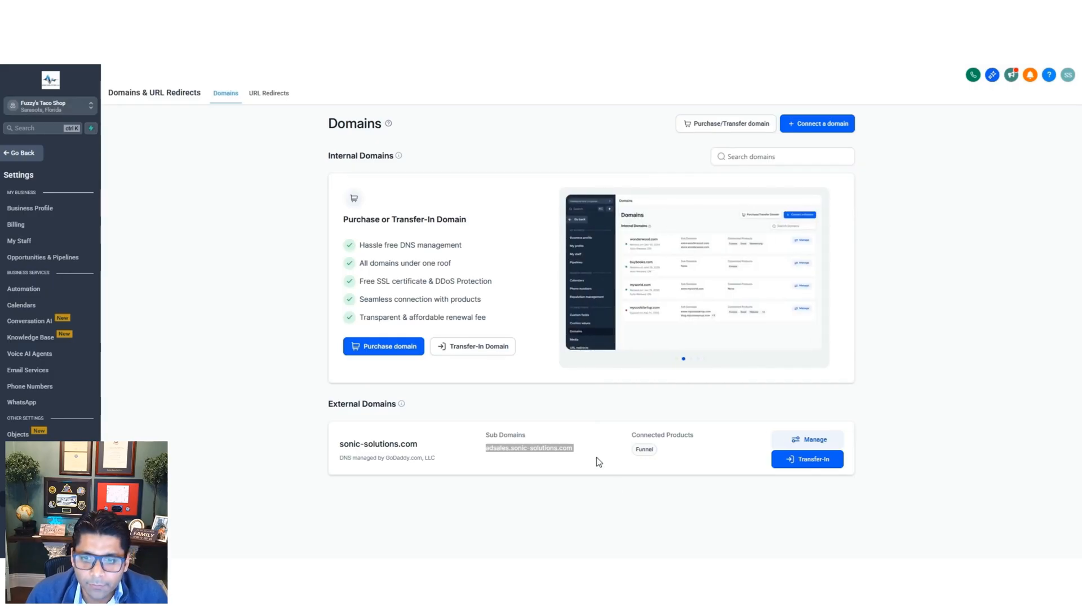
Step: Return to the domains list and open the management page of the external domain sonic-solutions.com
{"action": "left_click", "coordinate": [611, 488]}
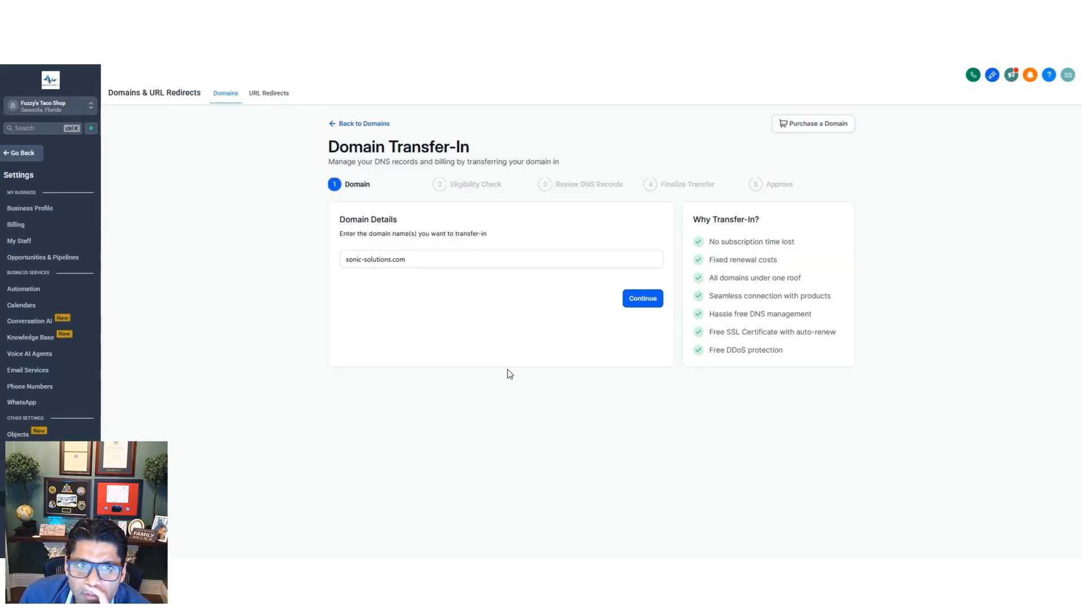
{"action": "left_click", "coordinate": [364, 124]}
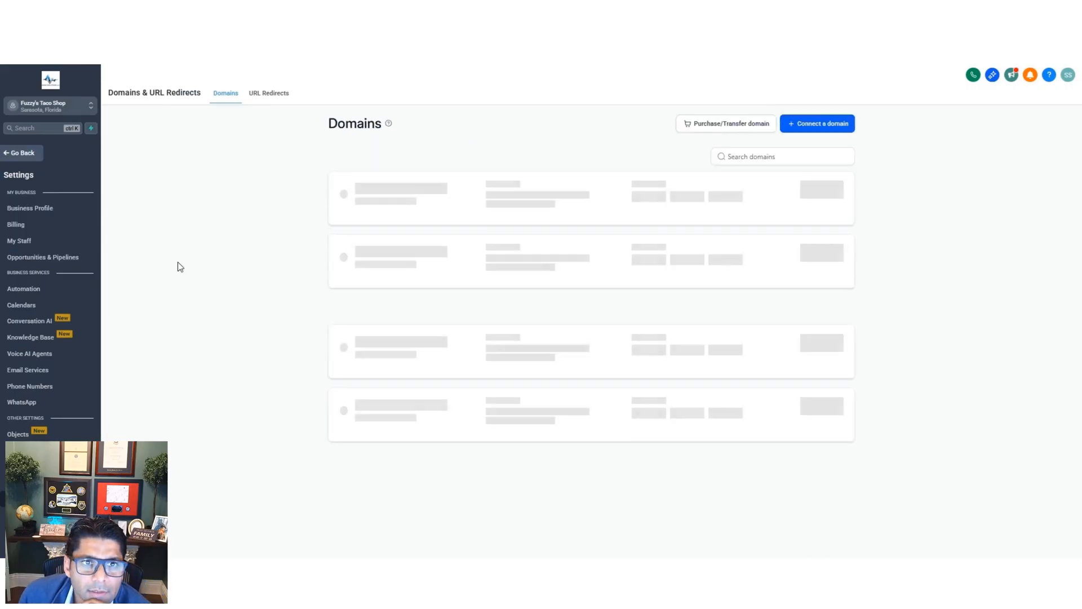
{"action": "left_click", "coordinate": [810, 444]}
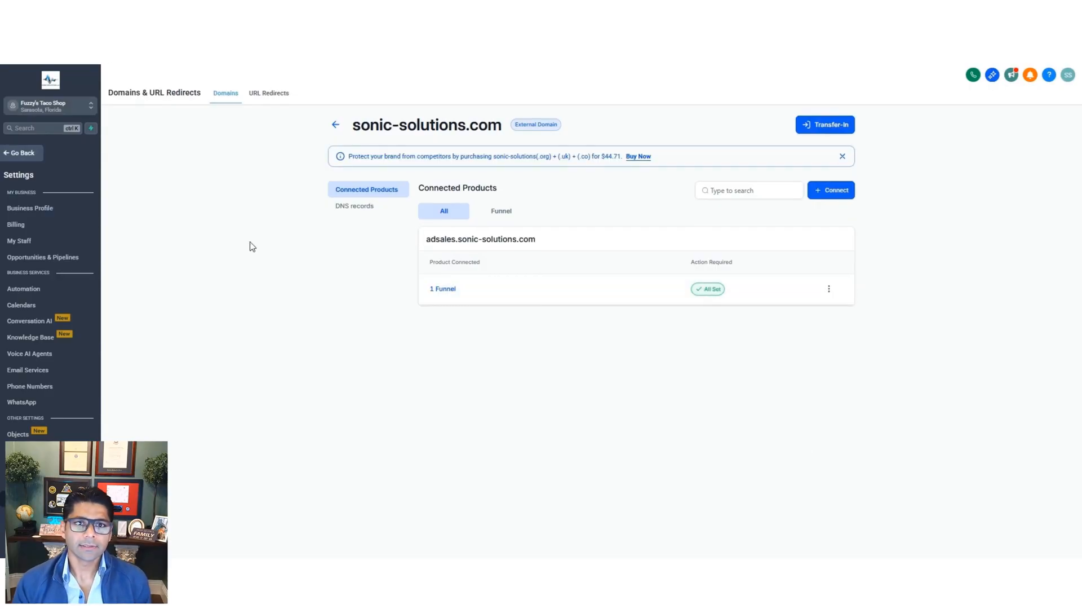
Step: Look through the live Fuzzy's ad sales page down to the Basic and Smart plans, and open the Basic plan's order form
{"action": "key", "text": "F5"}
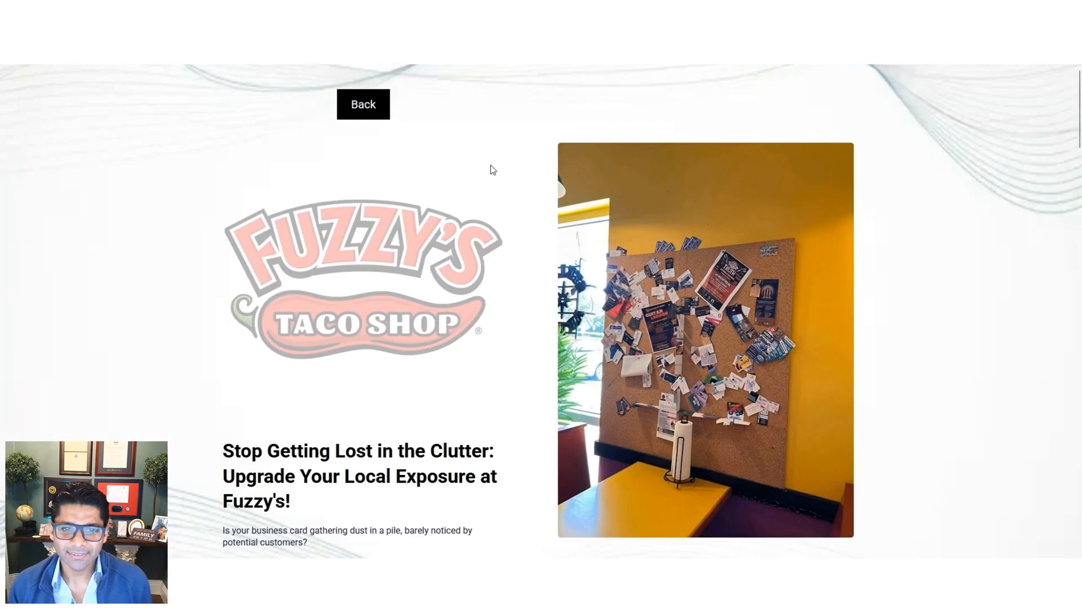
{"action": "scroll", "coordinate": [488, 172], "scroll_direction": "down", "scroll_amount": 3}
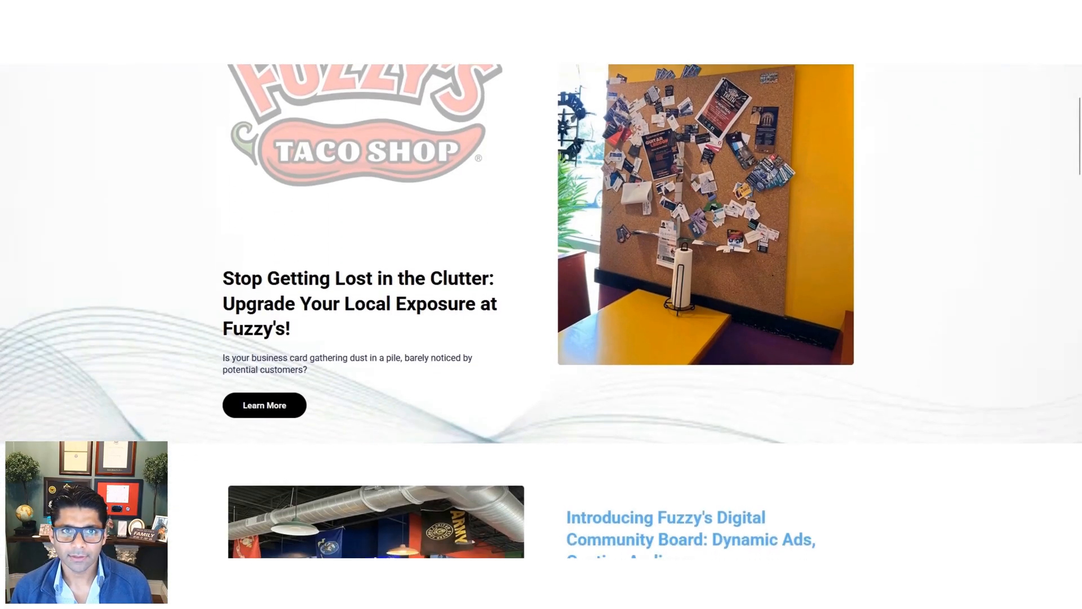
{"action": "scroll", "coordinate": [488, 210], "scroll_direction": "up", "scroll_amount": 3}
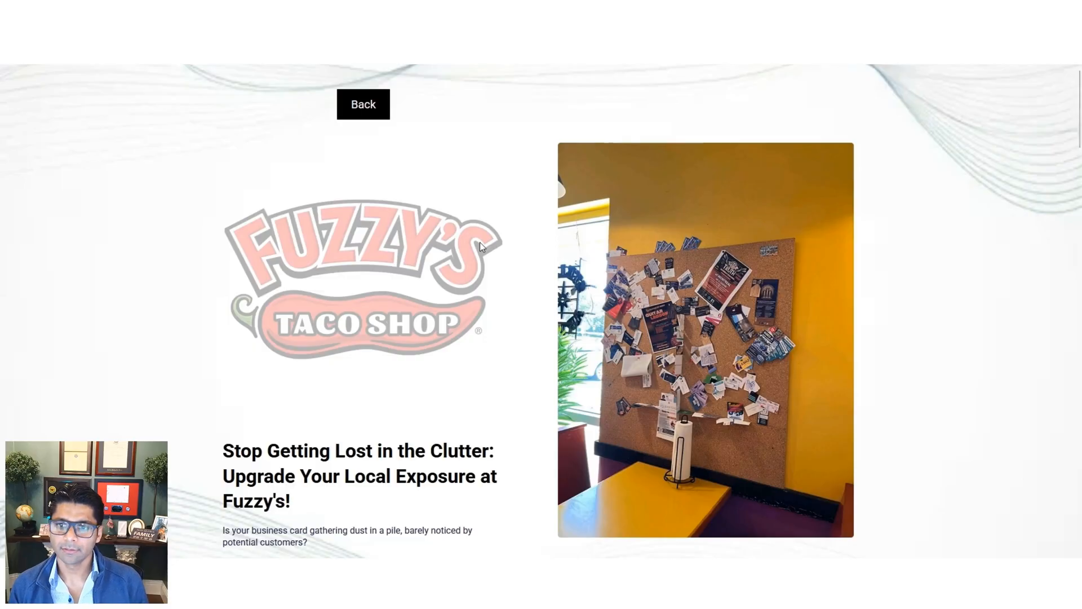
{"action": "scroll", "coordinate": [480, 244], "scroll_direction": "down", "scroll_amount": 2}
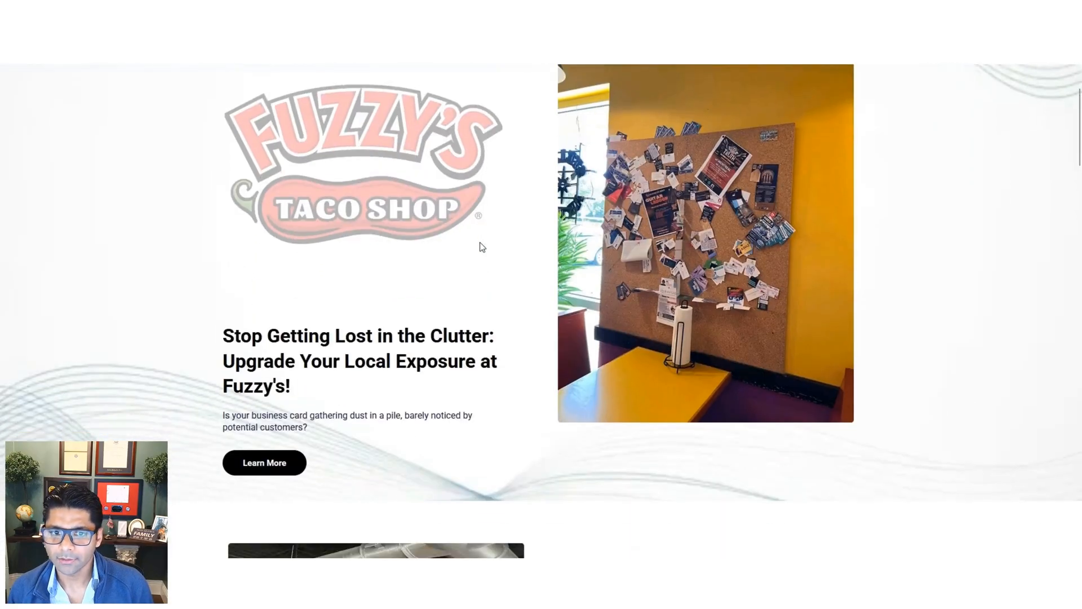
{"action": "scroll", "coordinate": [434, 312], "scroll_direction": "down", "scroll_amount": 5}
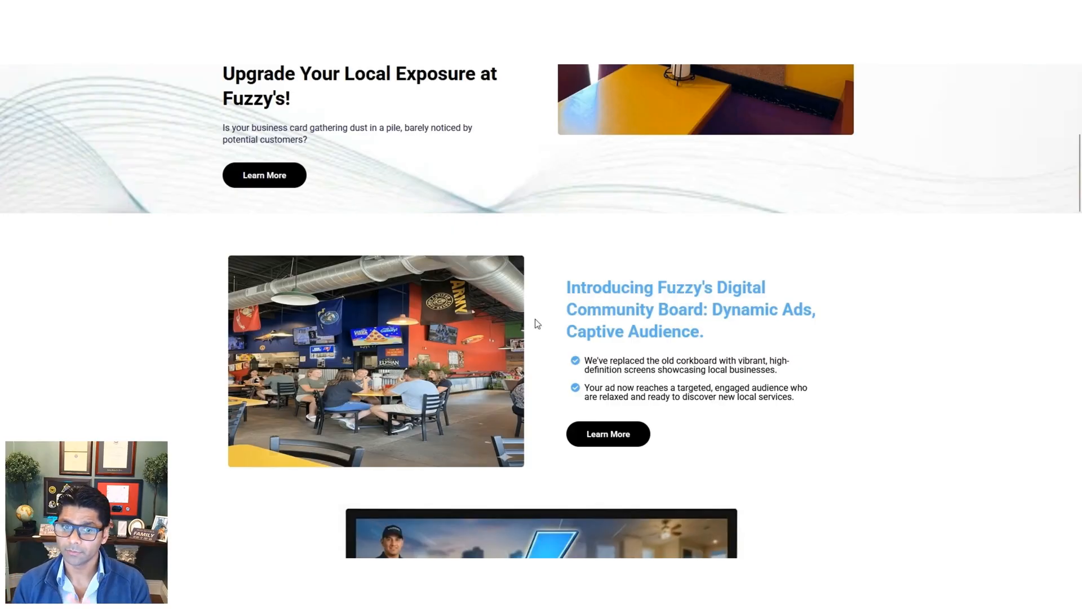
{"action": "scroll", "coordinate": [447, 384], "scroll_direction": "up", "scroll_amount": 5}
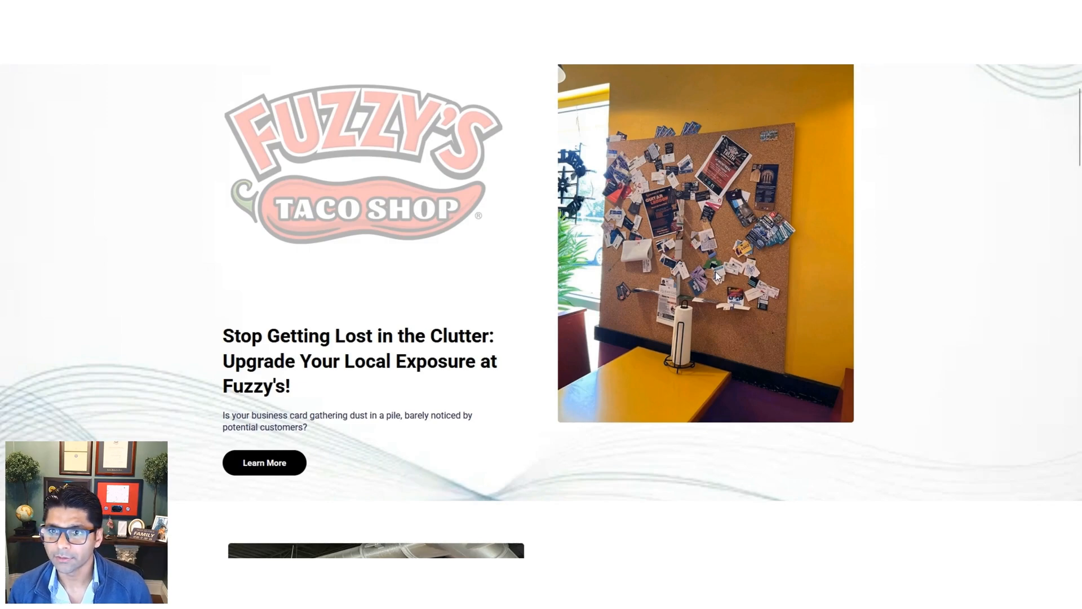
{"action": "scroll", "coordinate": [716, 275], "scroll_direction": "down", "scroll_amount": 5}
{"action": "scroll", "coordinate": [711, 325], "scroll_direction": "down", "scroll_amount": 4}
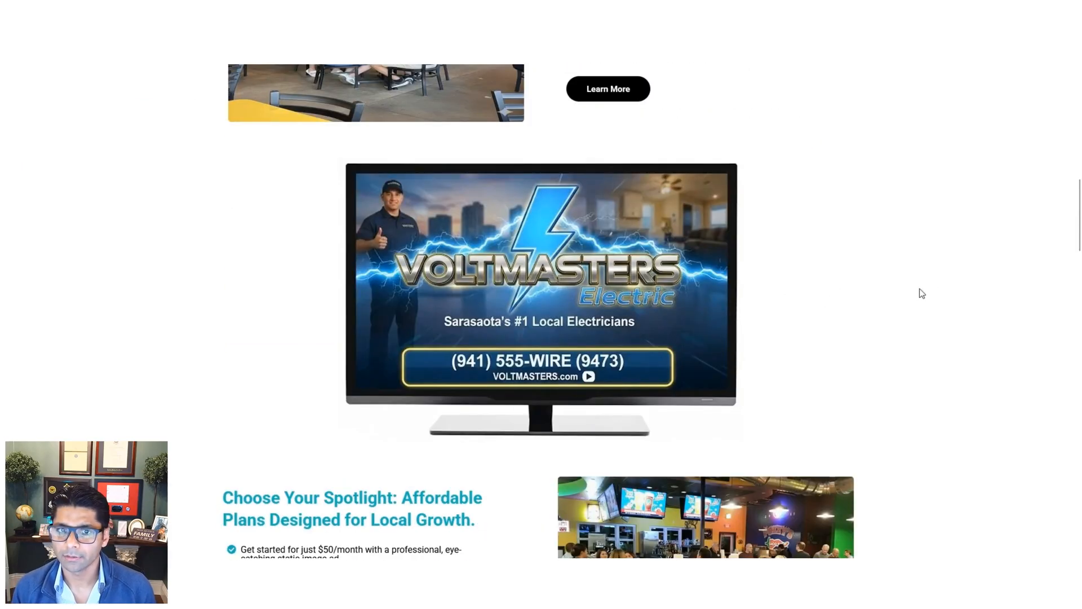
{"action": "scroll", "coordinate": [939, 304], "scroll_direction": "down", "scroll_amount": 4}
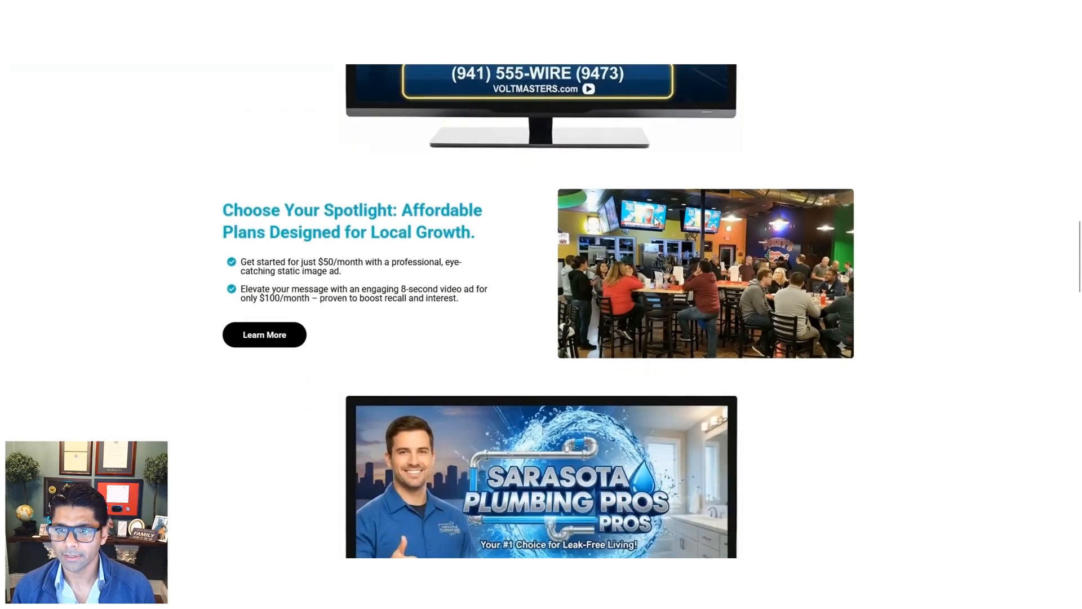
{"action": "scroll", "coordinate": [688, 294], "scroll_direction": "down", "scroll_amount": 3}
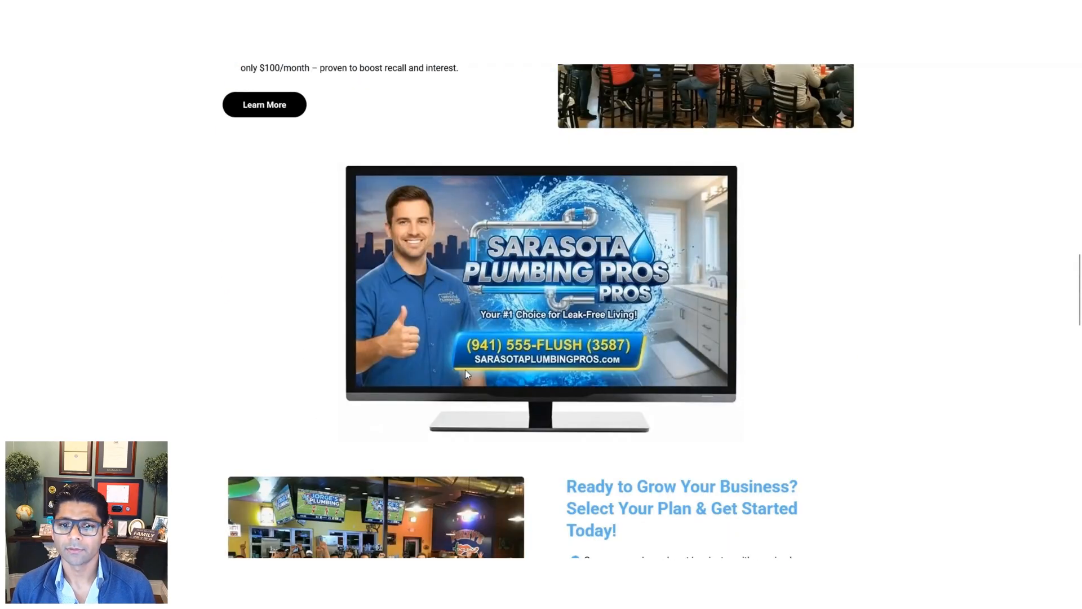
{"action": "scroll", "coordinate": [535, 230], "scroll_direction": "down", "scroll_amount": 10}
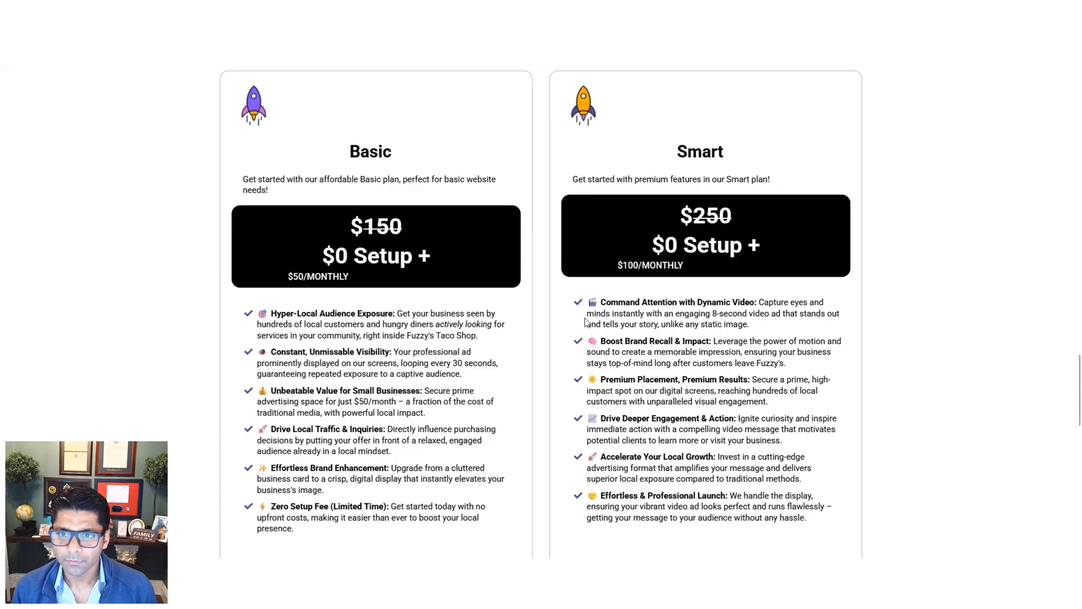
{"action": "scroll", "coordinate": [585, 321], "scroll_direction": "down", "scroll_amount": 5}
{"action": "left_click", "coordinate": [386, 171]}
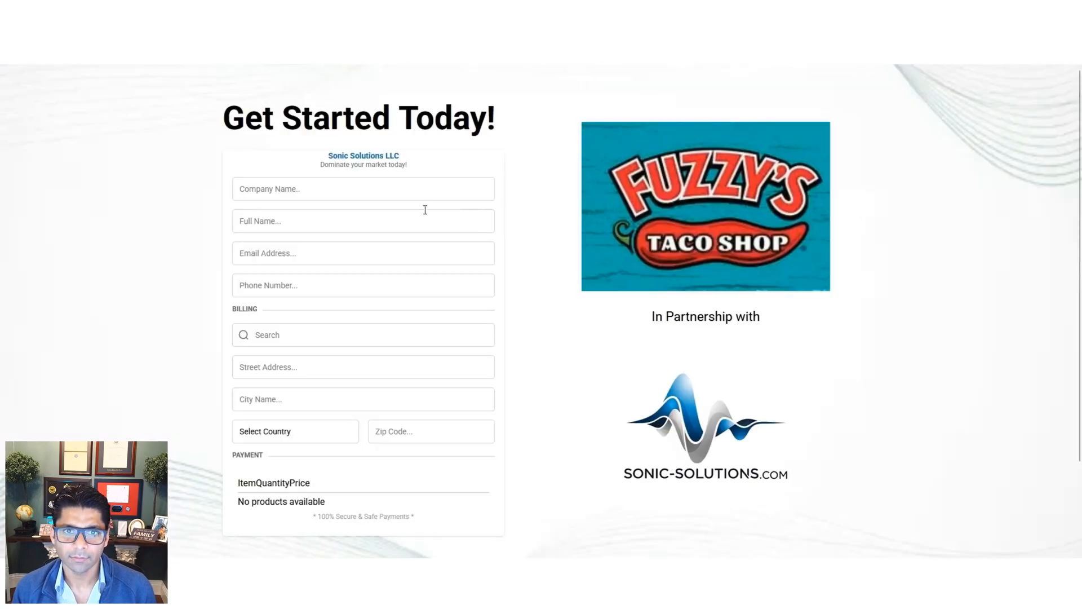
Step: Fill in the order form's company name as dfsdf and enter sample text for the full name, an e-mail address and a phone number
{"action": "left_click", "coordinate": [350, 196]}
{"action": "type", "text": "dfsdf"}
{"action": "key", "text": "Tab"}
{"action": "type", "text": "sdfsdf"}
{"action": "left_click", "coordinate": [312, 267]}
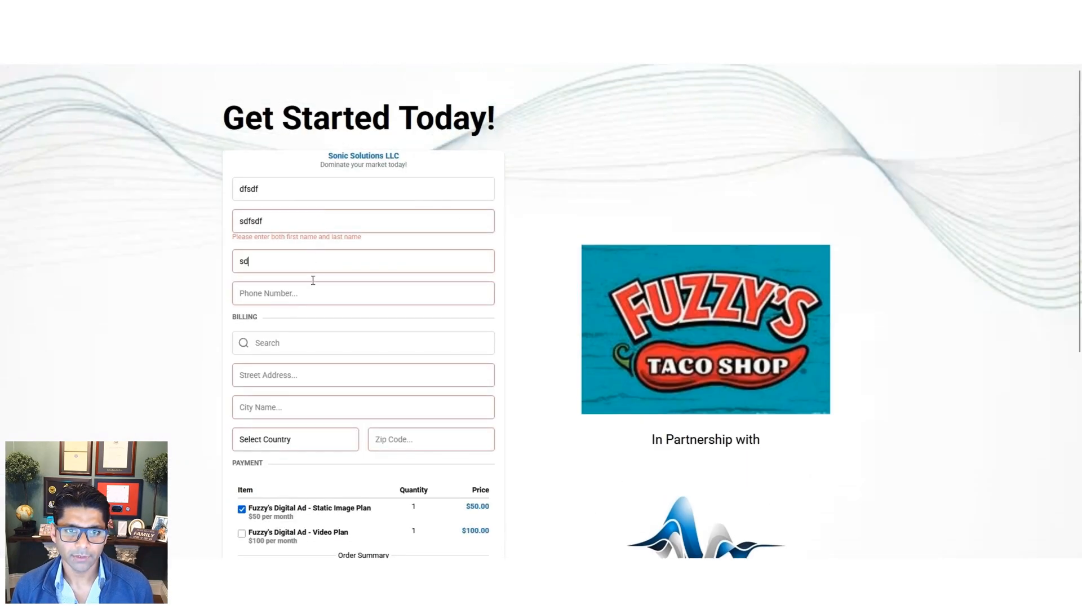
{"action": "type", "text": "sdfs"}
{"action": "double_click", "coordinate": [251, 221]}
{"action": "type", "text": "eafwaaa"}
{"action": "left_click", "coordinate": [263, 266]}
{"action": "type", "text": "asdflk@sdf.com"}
{"action": "key", "text": "Tab"}
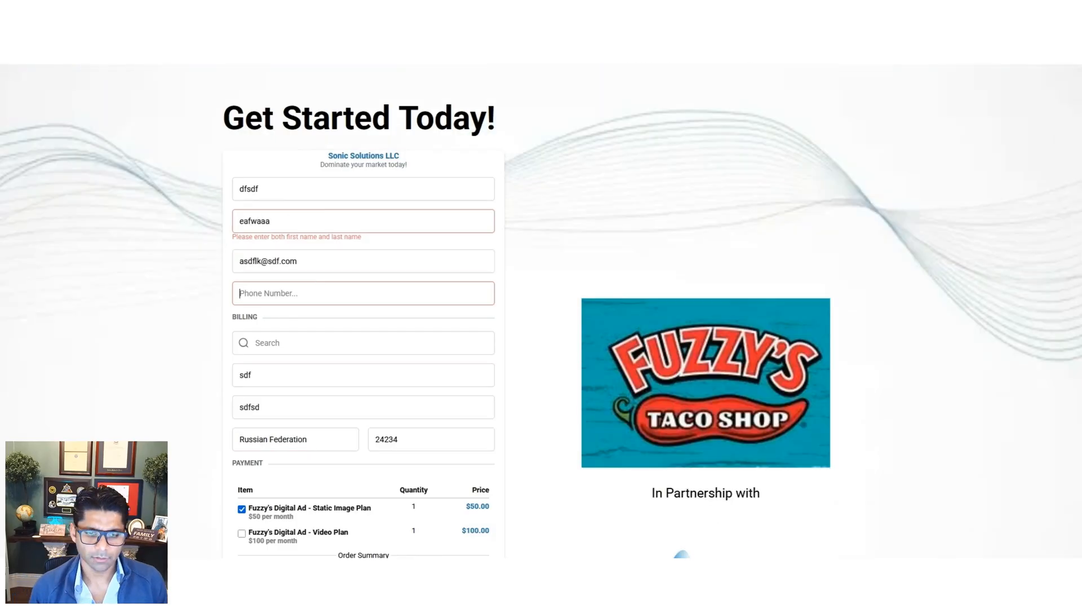
Step: Replace the company name and full name entries with a sample customer's first name and last name
{"action": "double_click", "coordinate": [302, 224]}
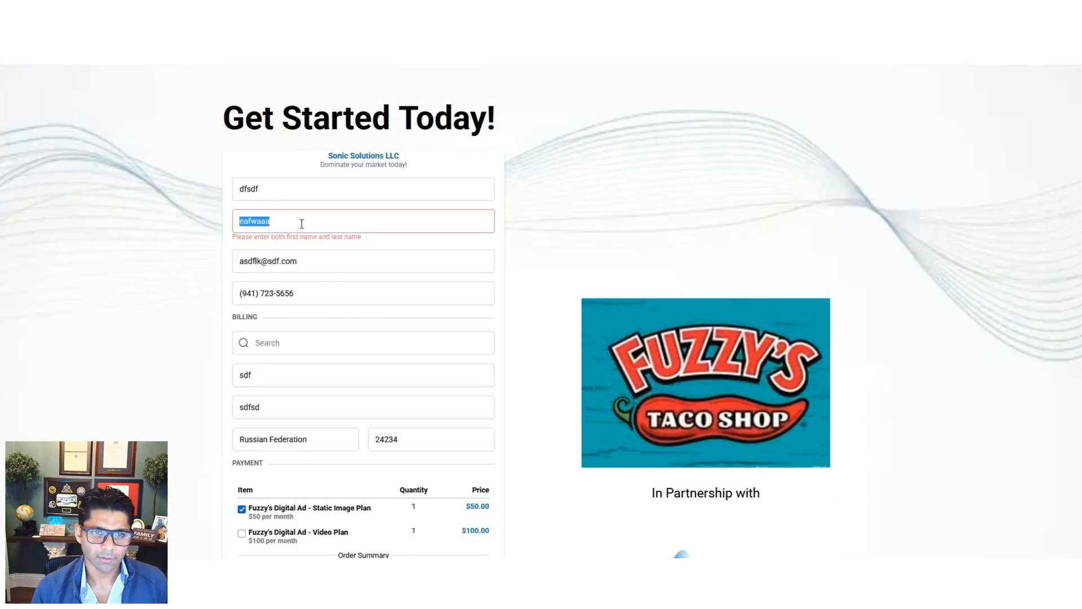
{"action": "type", "text": "smith"}
{"action": "key", "text": "shift+Tab"}
{"action": "type", "text": "john"}
{"action": "left_click", "coordinate": [302, 223]}
{"action": "scroll", "coordinate": [326, 312], "scroll_direction": "down", "scroll_amount": 3}
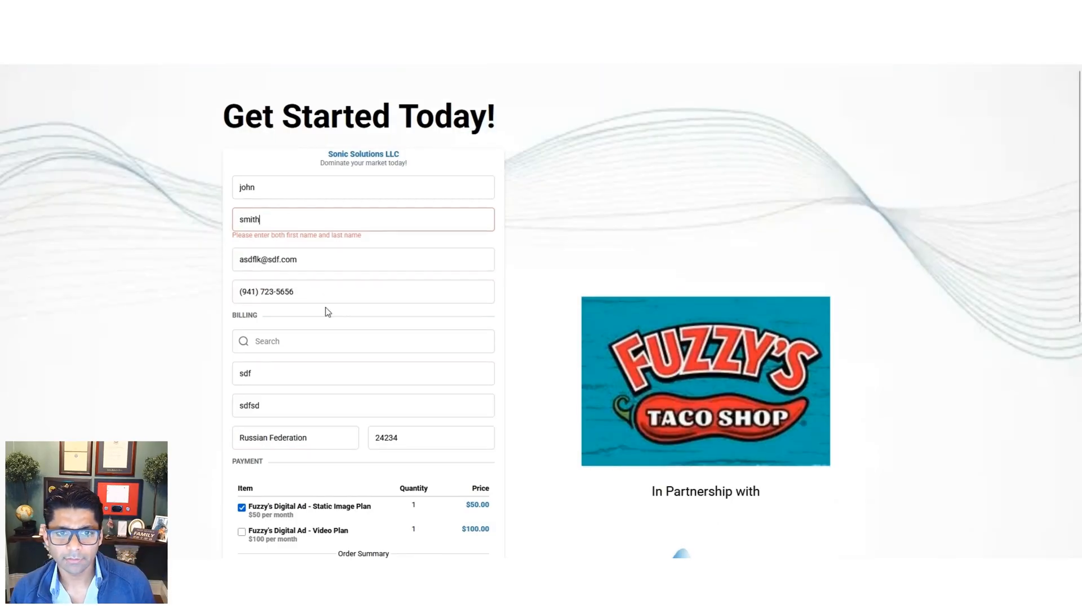
Step: Set the billing country to United States and the state to Florida, and order the Video Plan instead of the Static Image Plan
{"action": "left_click", "coordinate": [325, 277]}
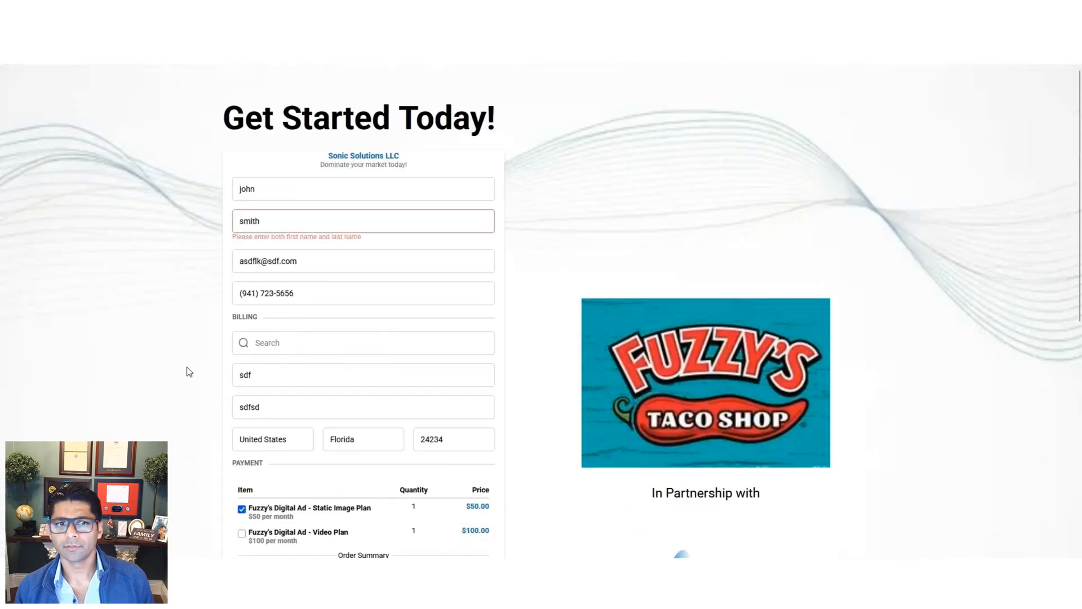
{"action": "scroll", "coordinate": [344, 208], "scroll_direction": "down", "scroll_amount": 6}
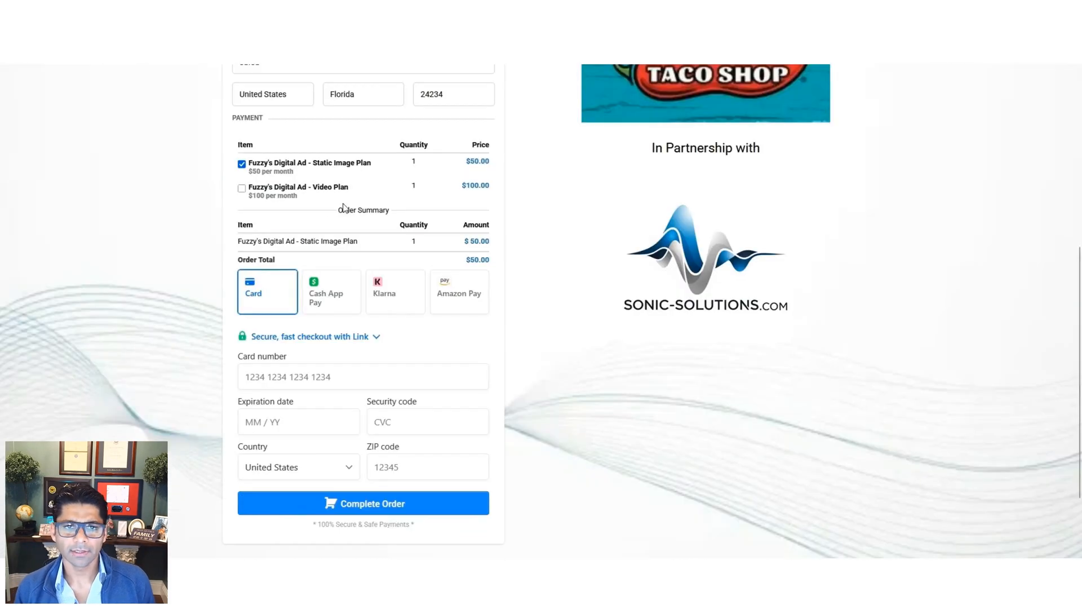
{"action": "left_click", "coordinate": [242, 188]}
{"action": "left_click", "coordinate": [242, 164]}
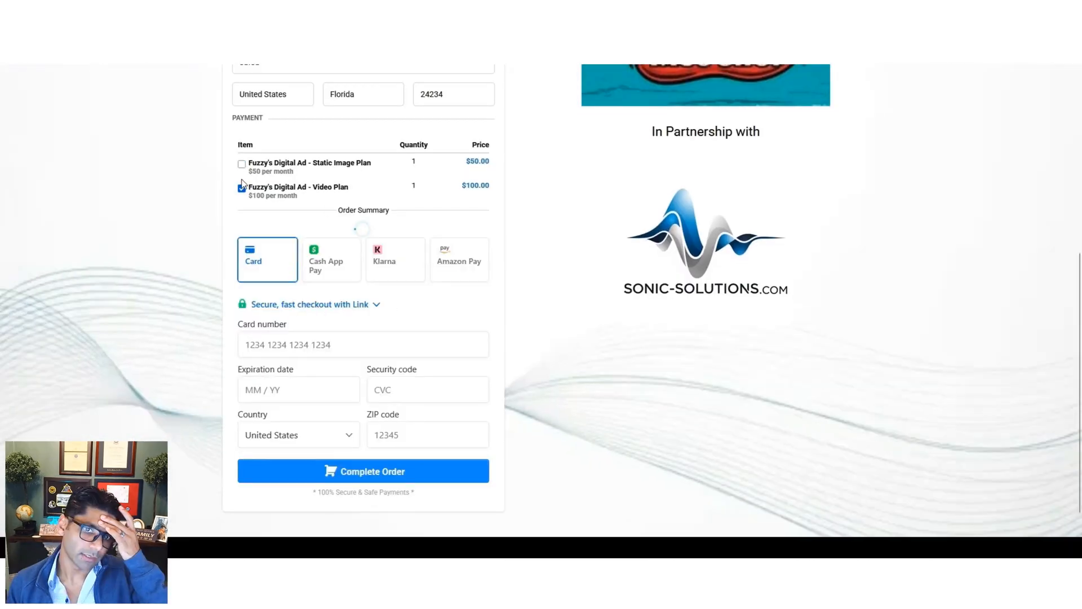
Step: Go through the Card, Cash App Pay and Klarna payment methods, choose Amazon Pay, and try to complete the order
{"action": "left_click", "coordinate": [289, 348]}
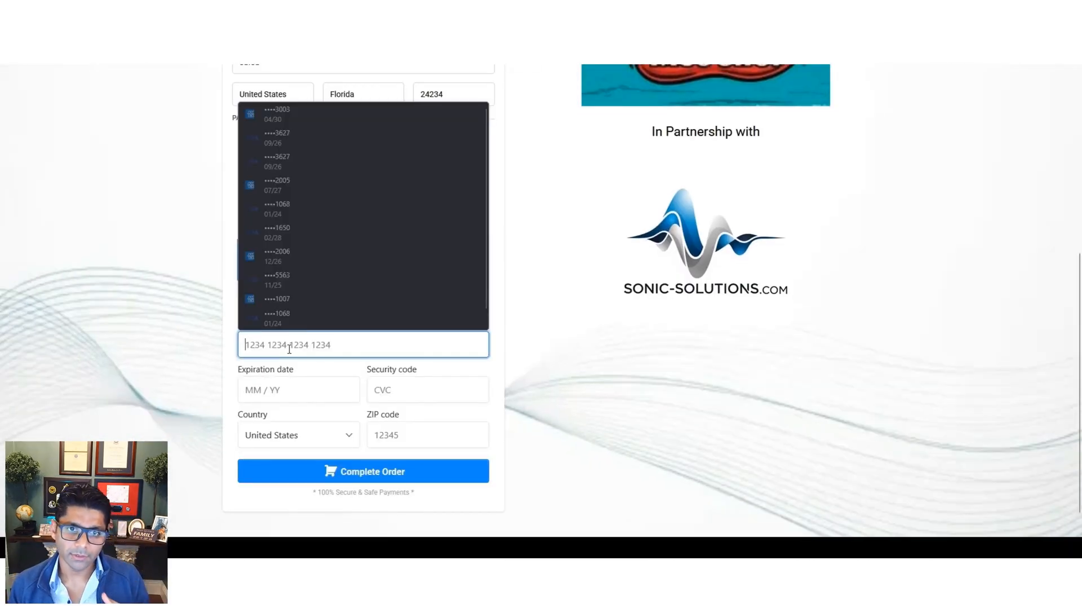
{"action": "left_click", "coordinate": [107, 274]}
{"action": "left_click", "coordinate": [332, 303]}
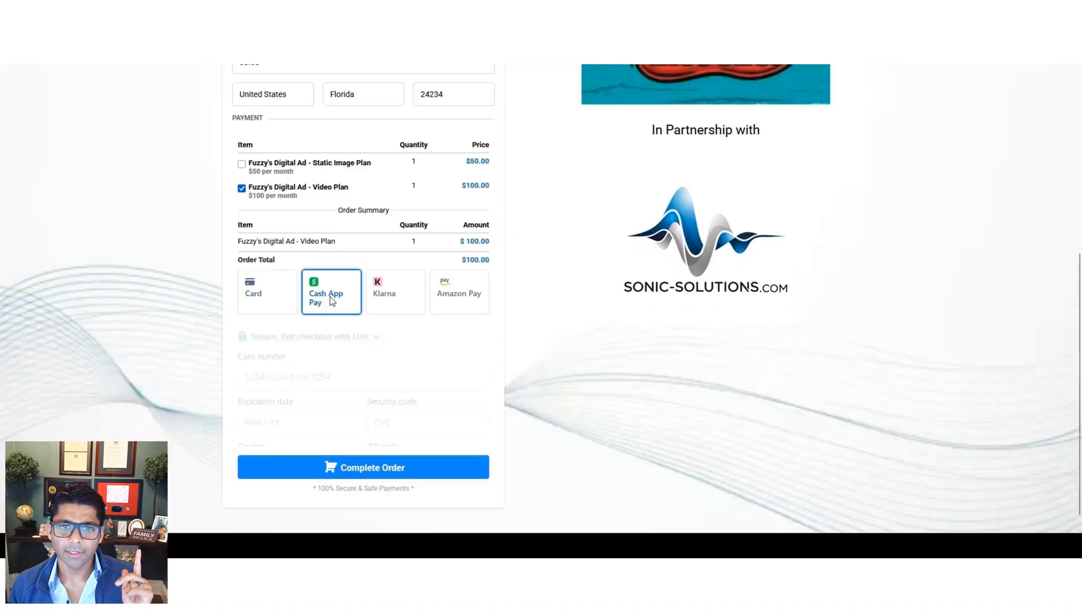
{"action": "left_click", "coordinate": [388, 299]}
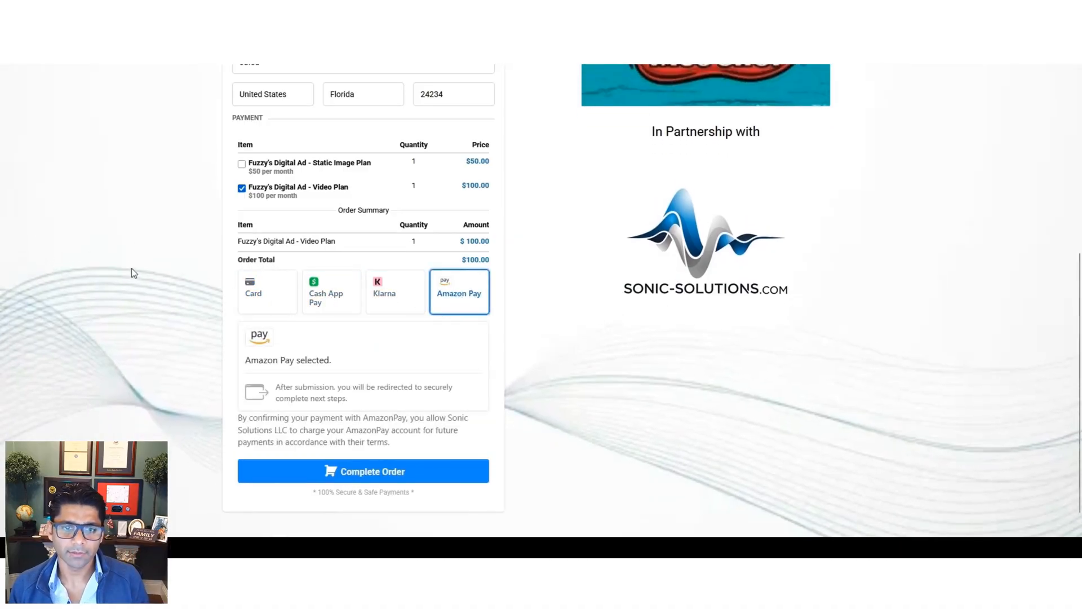
{"action": "left_click", "coordinate": [382, 479]}
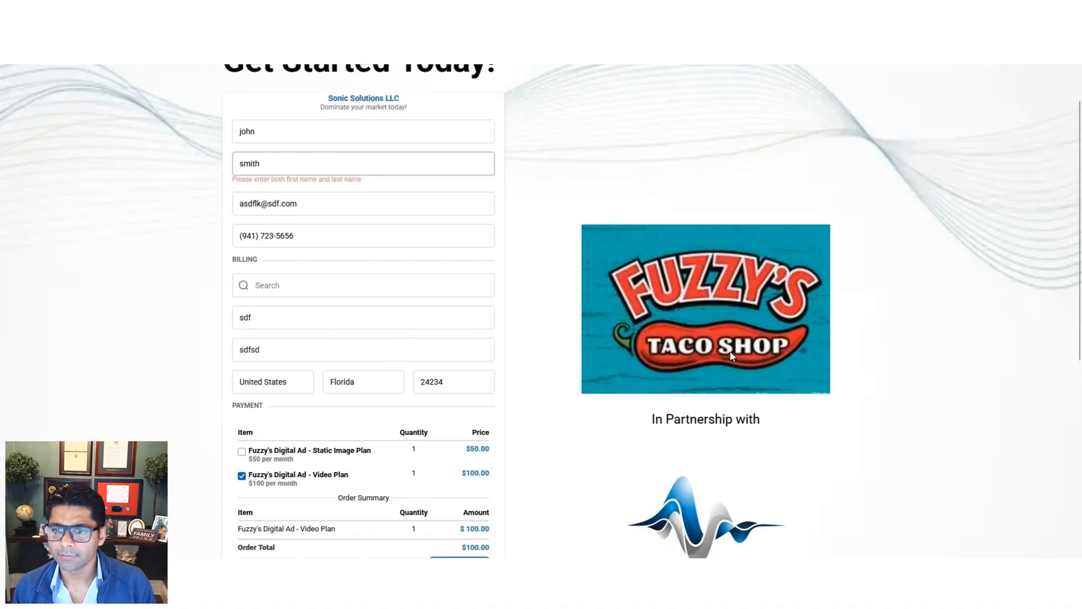
{"action": "scroll", "coordinate": [620, 316], "scroll_direction": "up", "scroll_amount": 1}
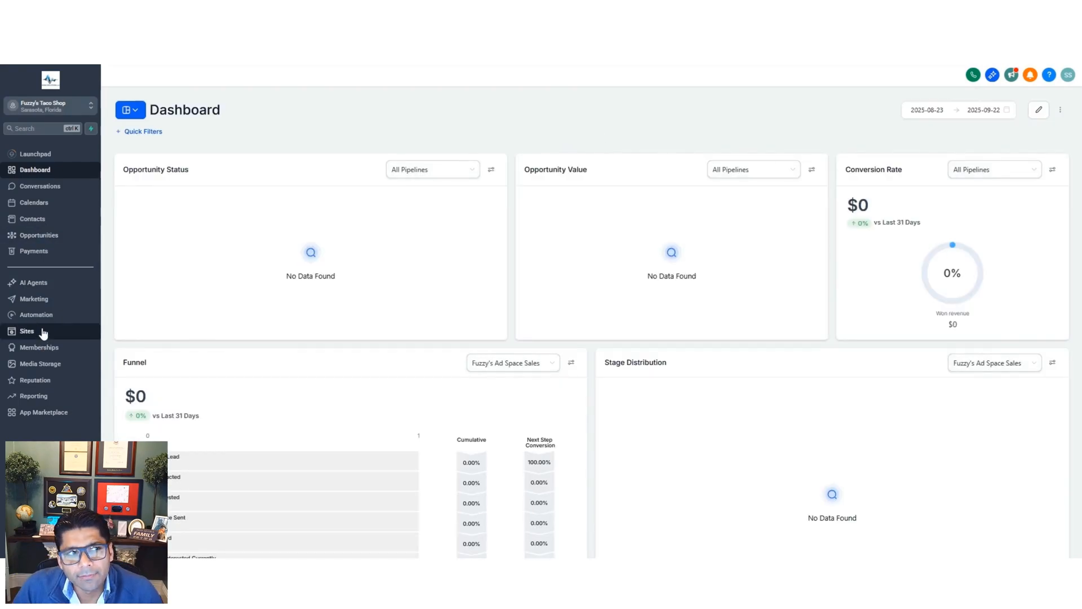
Step: Open the contacts list, show 100 records per page, and look through the contacts tagged fuzzys_bulletin_board_lead_sept2025
{"action": "left_click", "coordinate": [35, 219]}
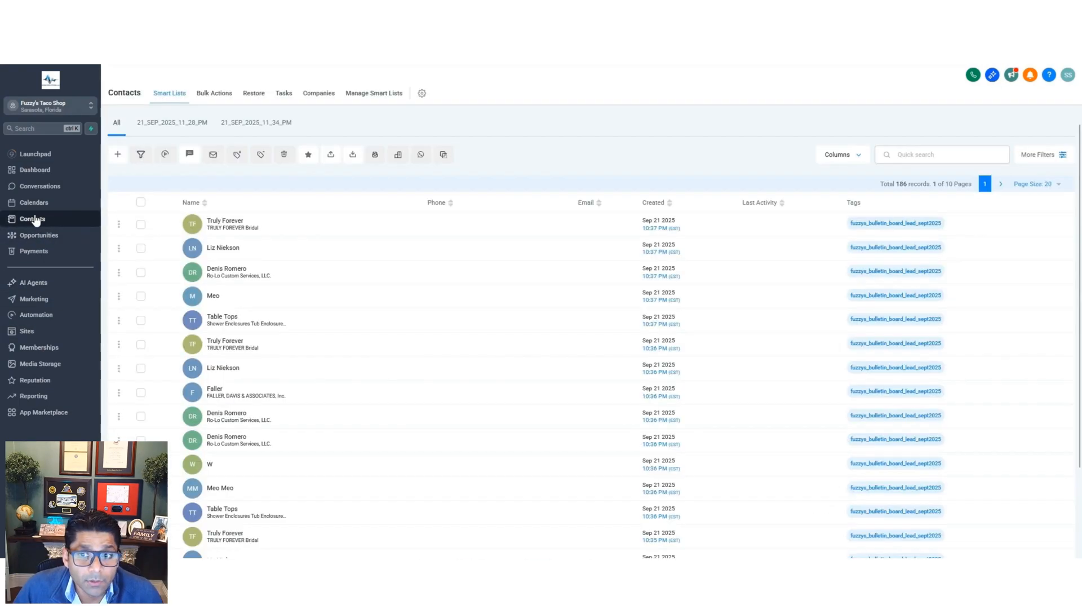
{"action": "scroll", "coordinate": [439, 338], "scroll_direction": "down", "scroll_amount": 3}
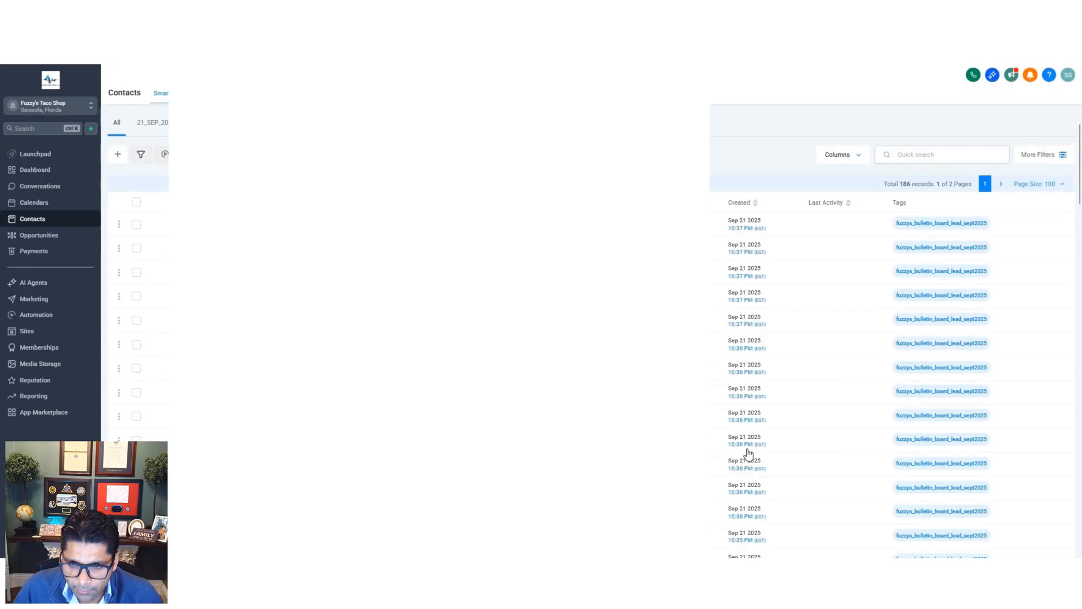
{"action": "scroll", "coordinate": [699, 454], "scroll_direction": "down", "scroll_amount": 10}
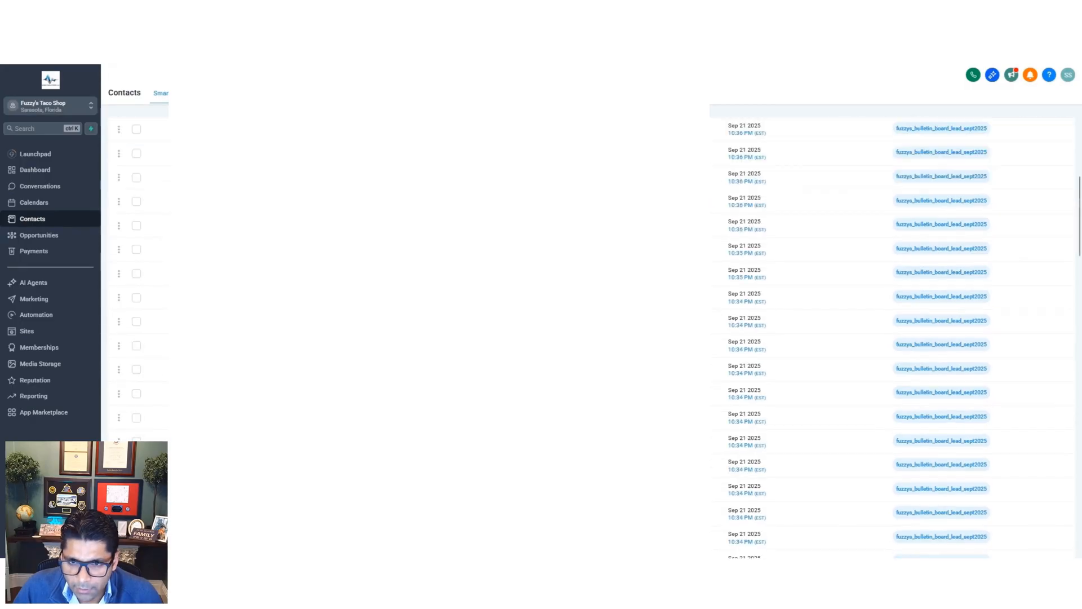
{"action": "scroll", "coordinate": [896, 338], "scroll_direction": "down", "scroll_amount": 10}
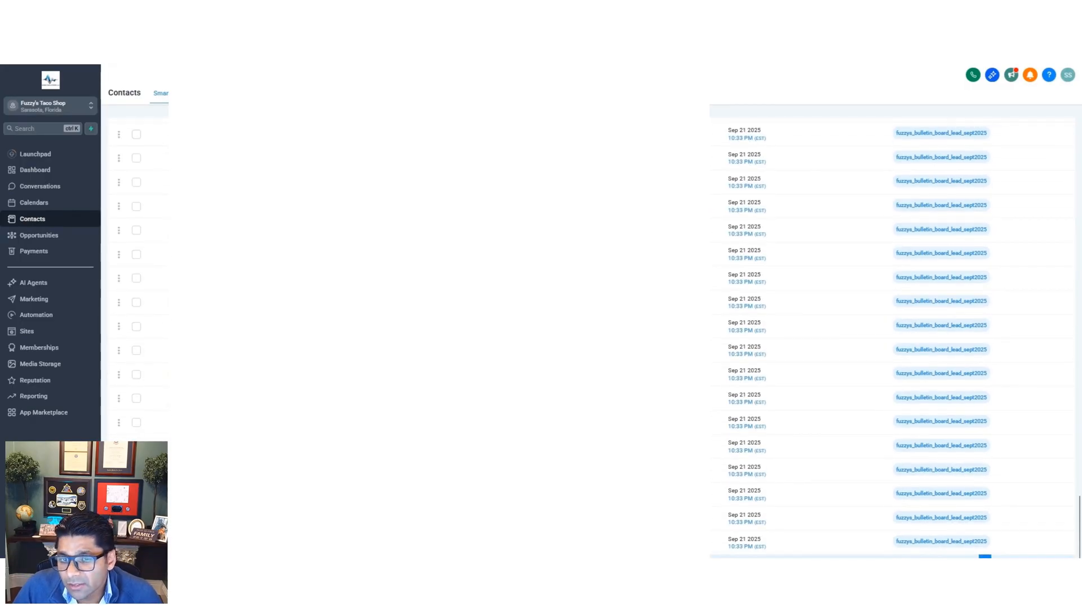
{"action": "scroll", "coordinate": [896, 338], "scroll_direction": "up", "scroll_amount": 5}
{"action": "scroll", "coordinate": [896, 338], "scroll_direction": "up", "scroll_amount": 5}
{"action": "scroll", "coordinate": [896, 338], "scroll_direction": "up", "scroll_amount": 5}
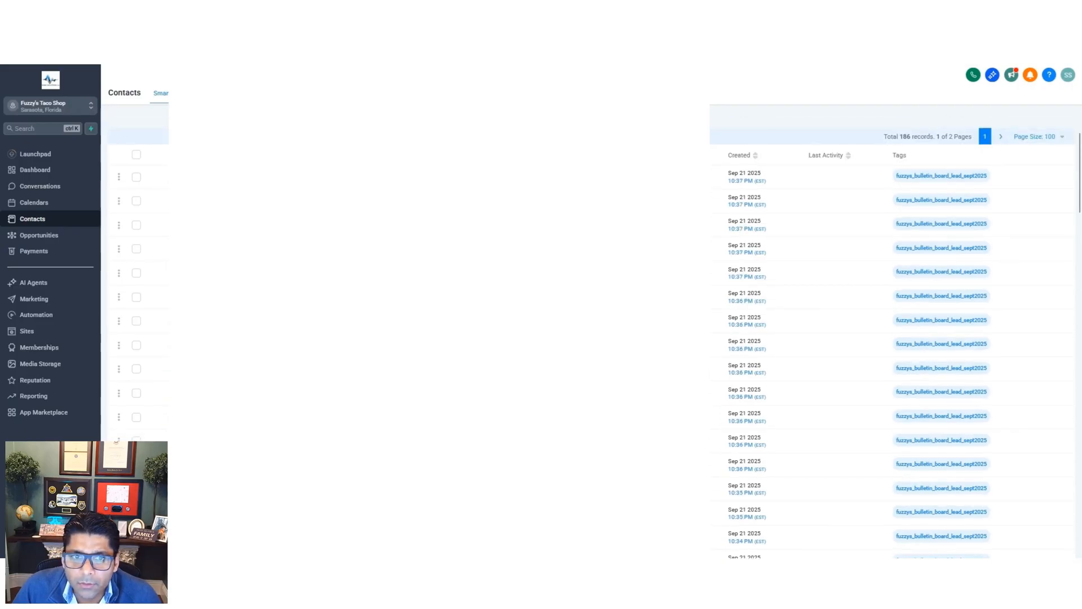
{"action": "scroll", "coordinate": [896, 338], "scroll_direction": "up", "scroll_amount": 1}
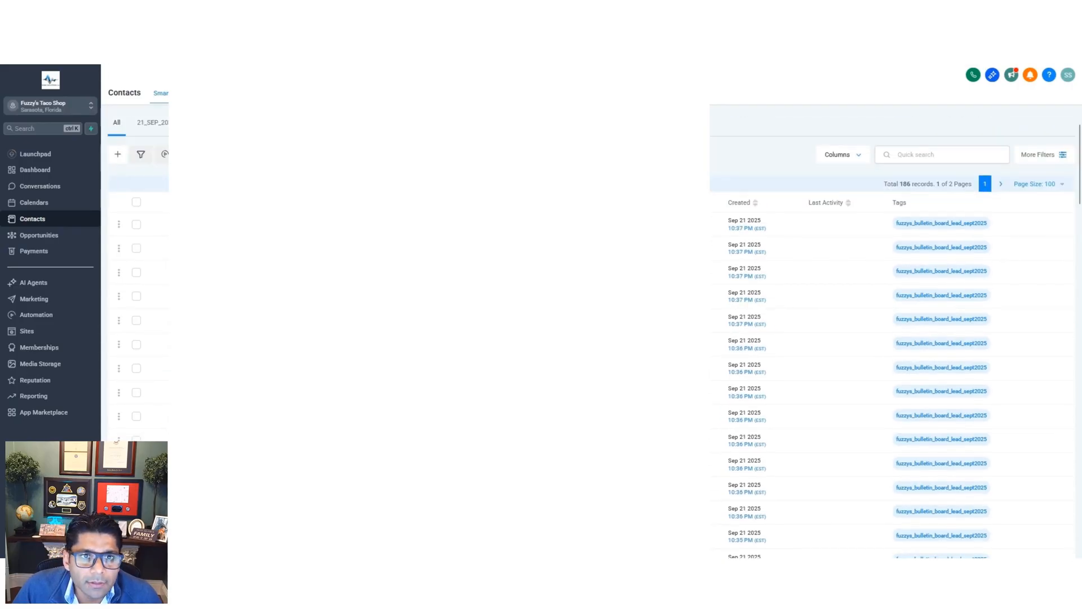
Step: Start a bulk email to all contacts on the page, try out some message text, and discard the draft without sending
{"action": "left_click", "coordinate": [137, 202]}
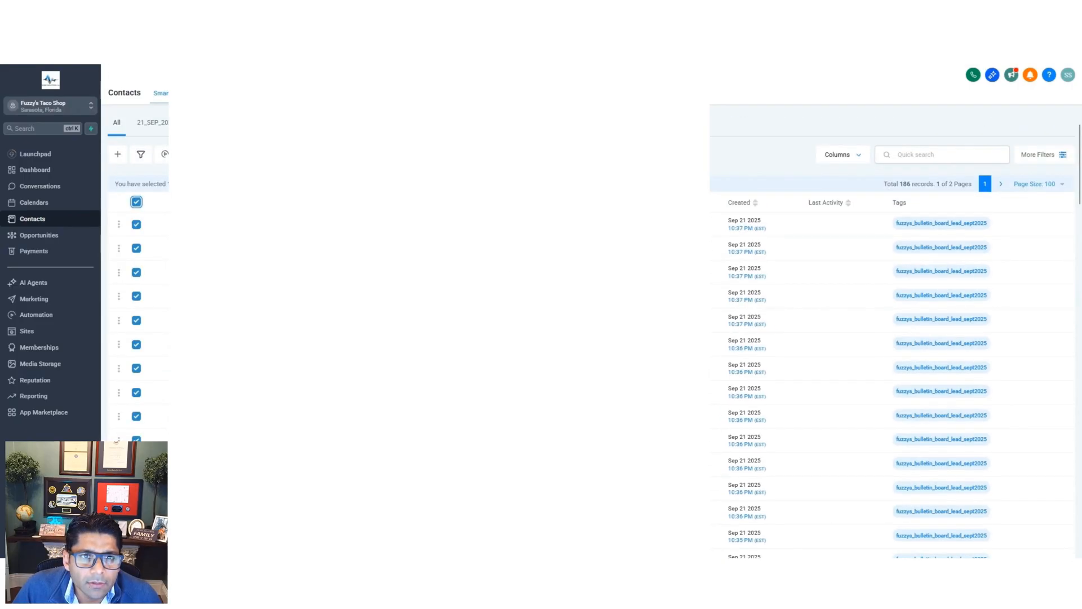
{"action": "left_click", "coordinate": [213, 154]}
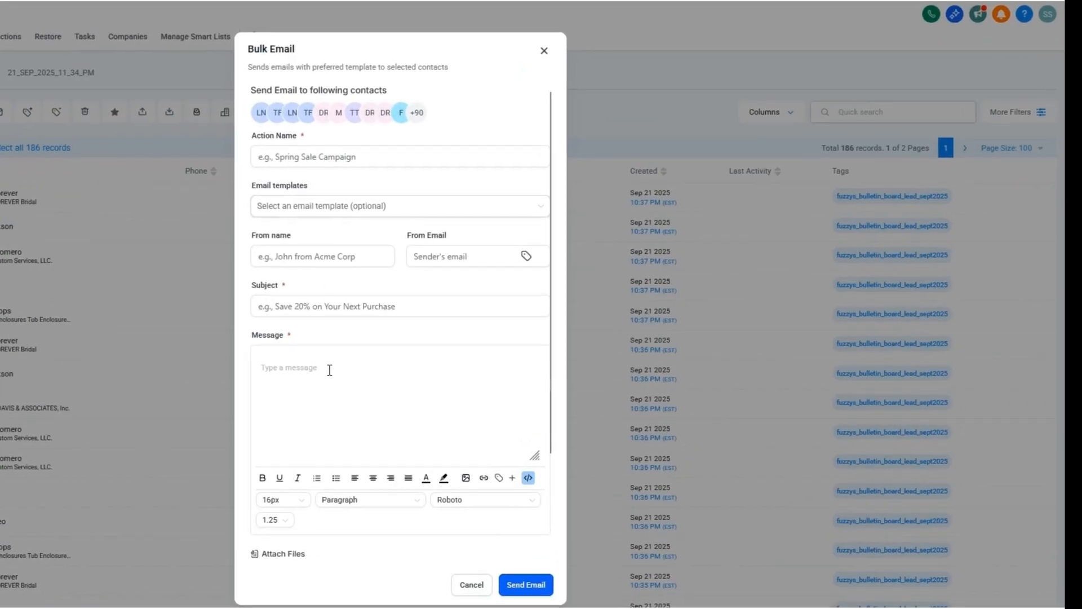
{"action": "left_click", "coordinate": [444, 366]}
{"action": "type", "text": "jhkjhk"}
{"action": "key", "text": "BackSpace"}
{"action": "key", "text": "BackSpace"}
{"action": "key", "text": "BackSpace"}
{"action": "key", "text": "BackSpace"}
{"action": "key", "text": "BackSpace"}
{"action": "key", "text": "BackSpace"}
{"action": "left_click", "coordinate": [544, 51]}
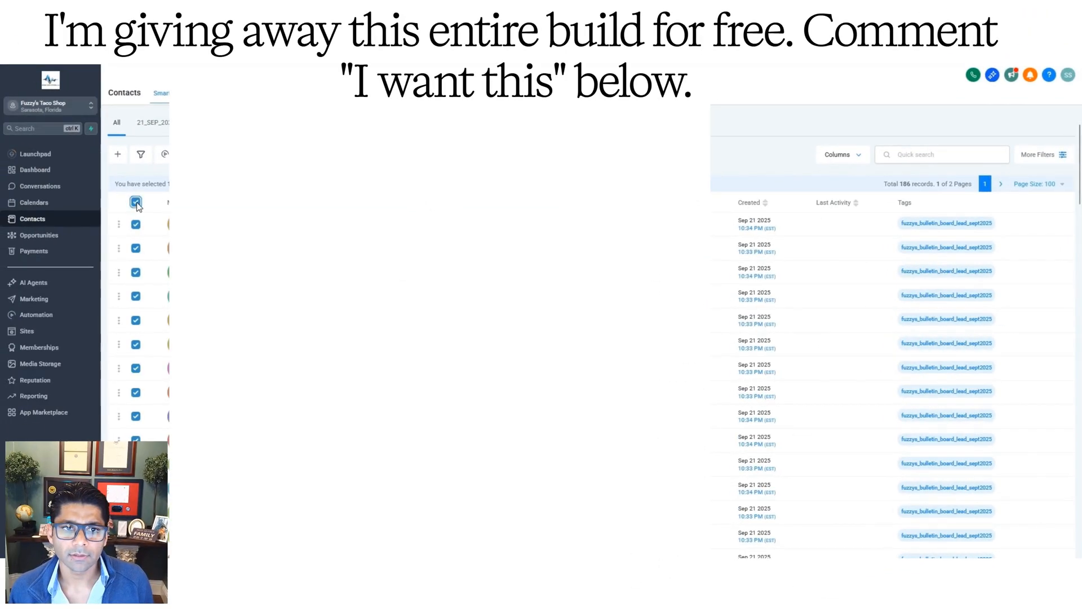
Step: Look down the selected contacts to the end of the current page
{"action": "scroll", "coordinate": [917, 548], "scroll_direction": "down", "scroll_amount": 20}
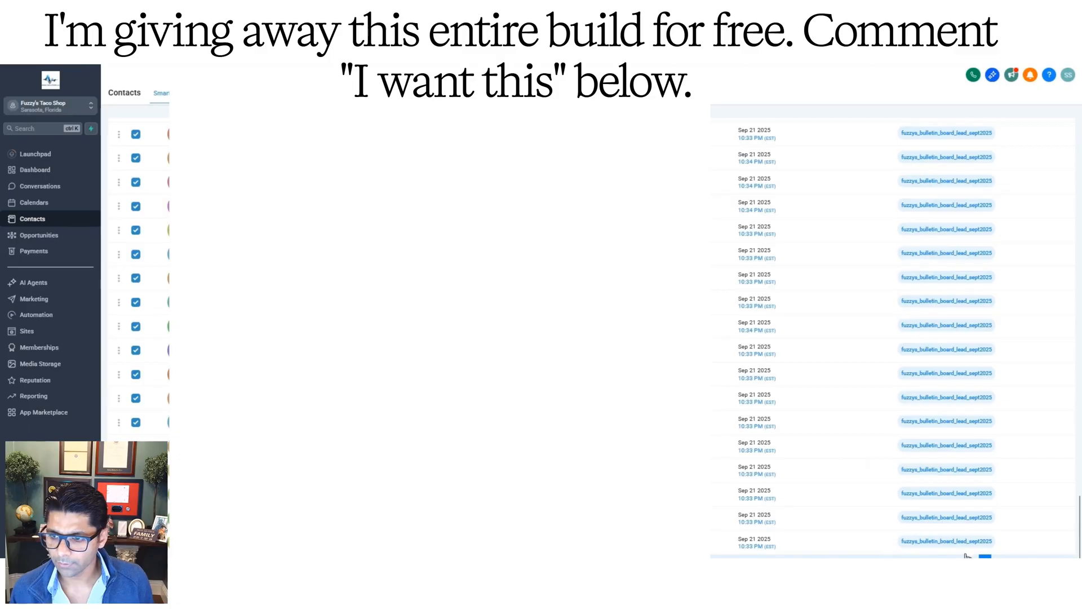
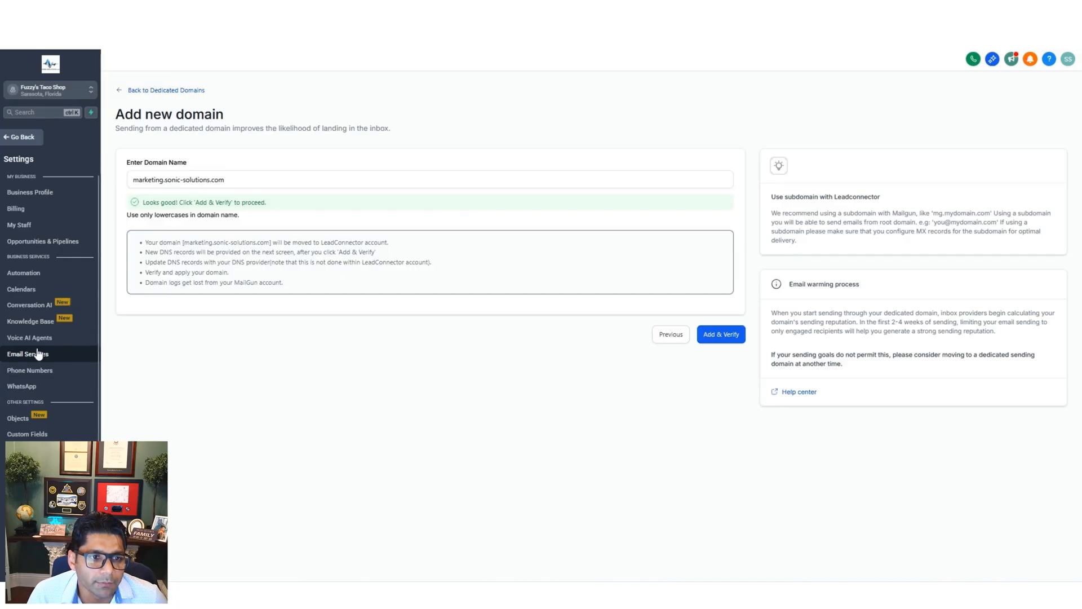
Step: Highlight the root domain sonic-solutions.com and the marketing subdomain prefix in the new domain name, one after the other
{"action": "double_click", "coordinate": [234, 178]}
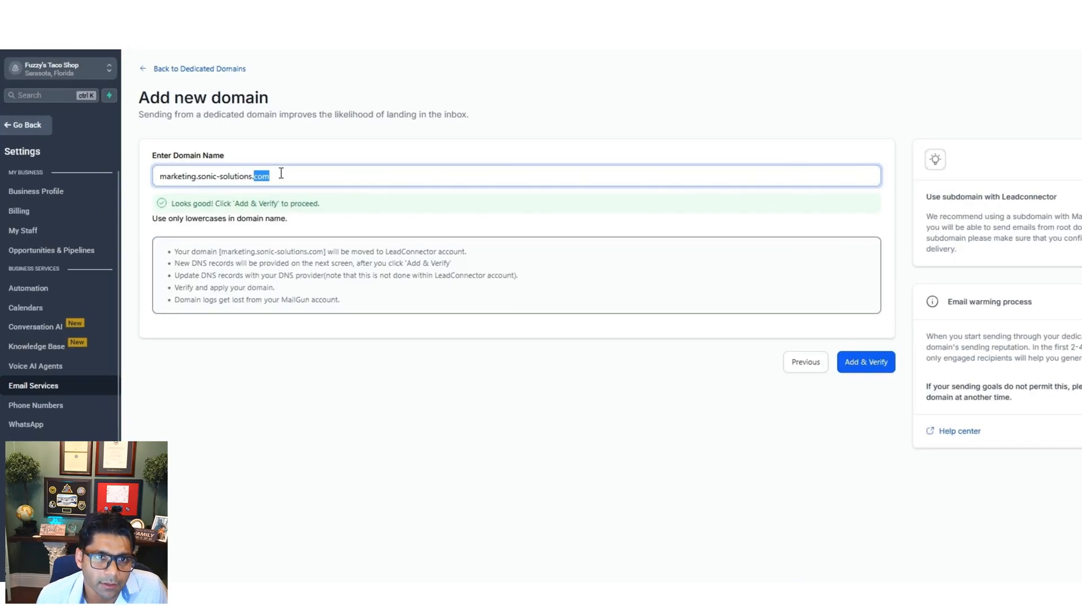
{"action": "key", "text": "ctrl+shift+Left"}
{"action": "key", "text": "ctrl+shift+Left"}
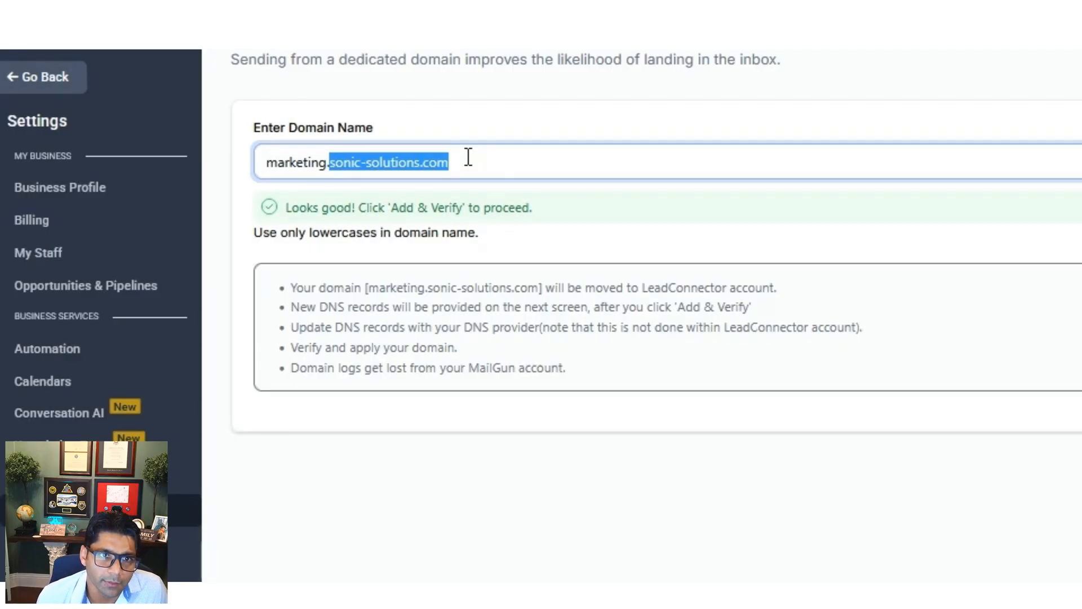
{"action": "key", "text": "Left"}
{"action": "key", "text": "shift+Home"}
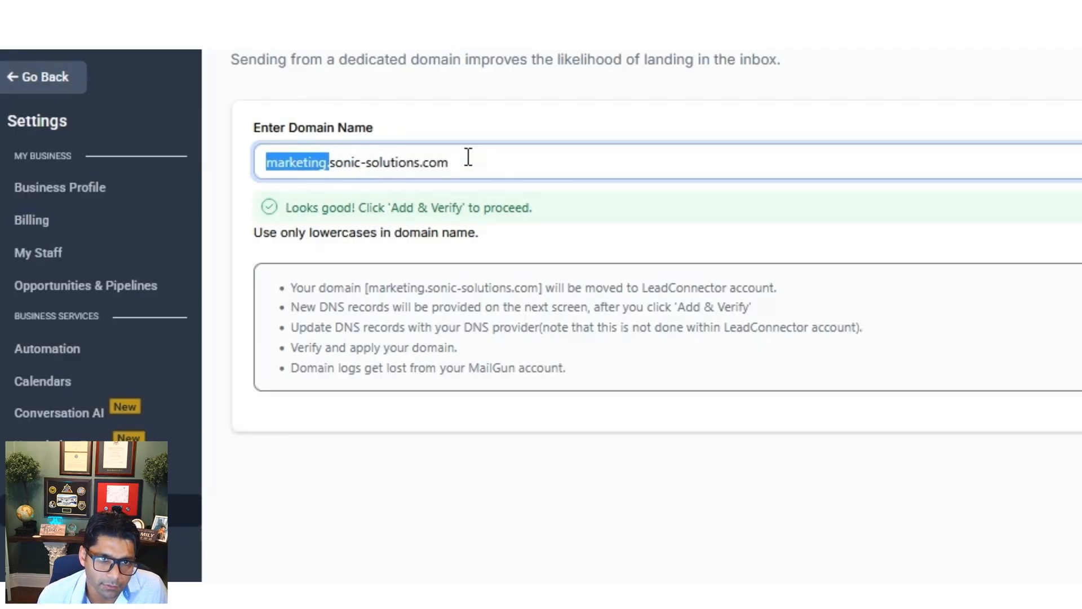
{"action": "key", "text": "Right"}
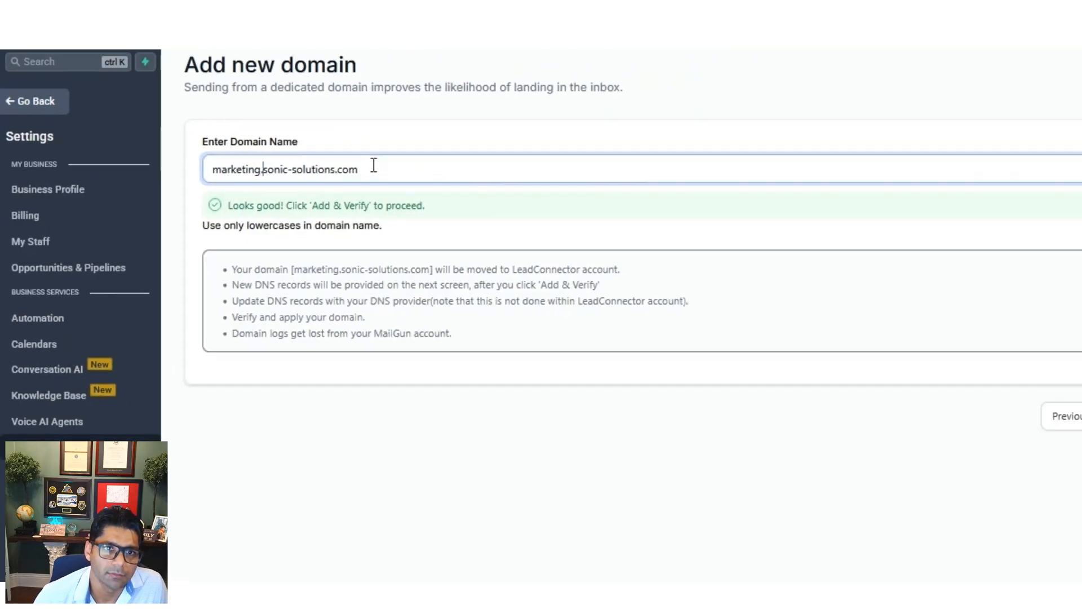
Step: Return to the dedicated domains and open the DNS records needed to verify marketing.sonic-solutions.com
{"action": "left_click", "coordinate": [149, 91]}
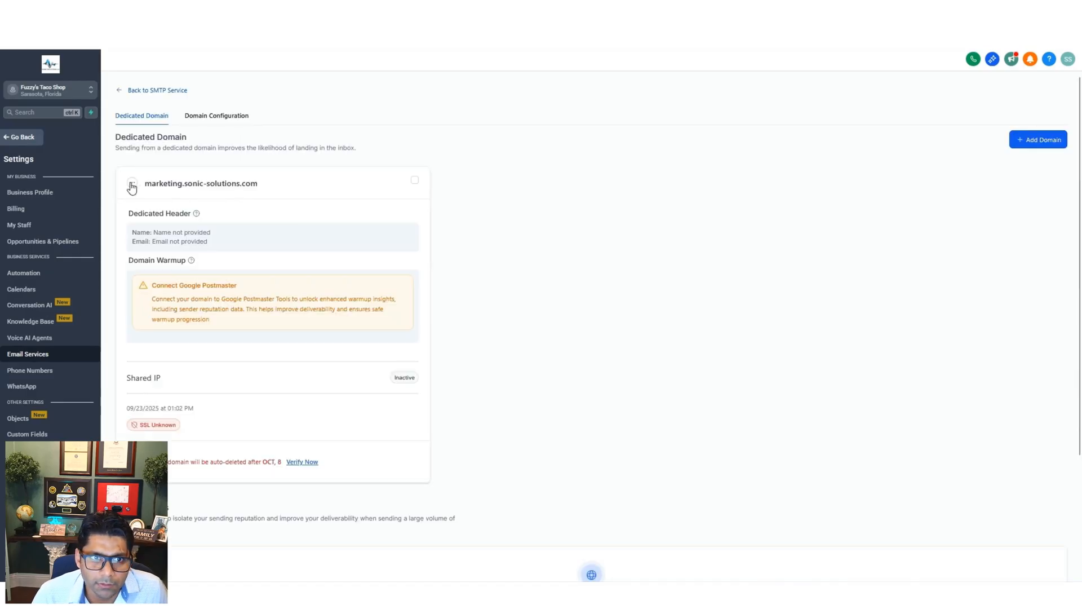
{"action": "left_click", "coordinate": [131, 183]}
{"action": "left_click", "coordinate": [132, 121]}
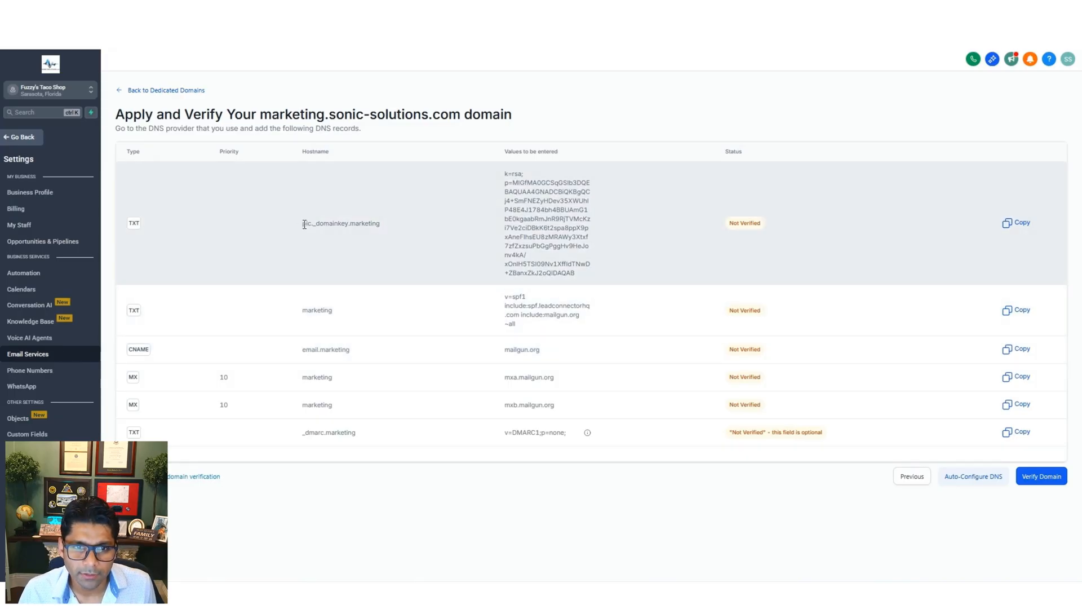
Step: Copy the first TXT hostname and start a new TXT record named pic._domainkey.marketing in GoDaddy's DNS records for sonic-solutions.com
{"action": "left_click_drag", "start_coordinate": [303, 224], "coordinate": [378, 228]}
{"action": "key", "text": "ctrl+c"}
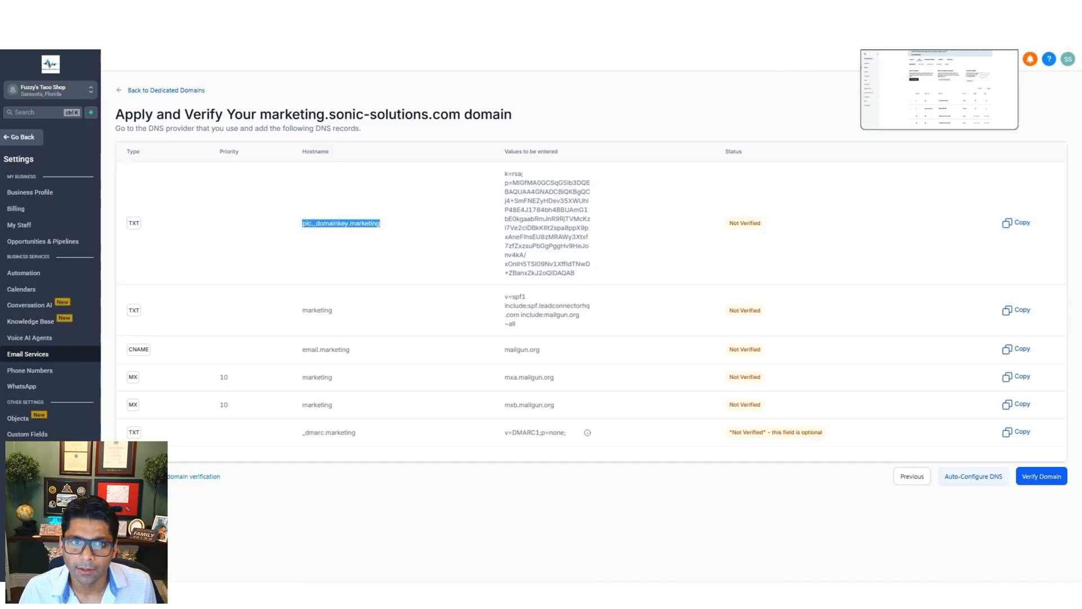
{"action": "left_click", "coordinate": [902, 10]}
{"action": "scroll", "coordinate": [330, 352], "scroll_direction": "up", "scroll_amount": 5}
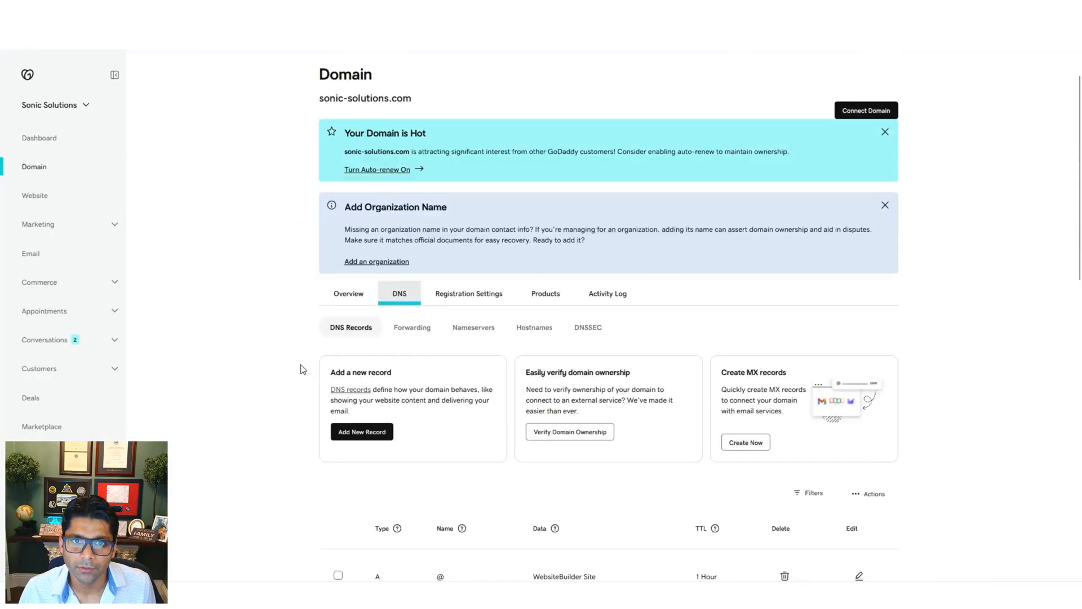
{"action": "scroll", "coordinate": [316, 383], "scroll_direction": "down", "scroll_amount": 3}
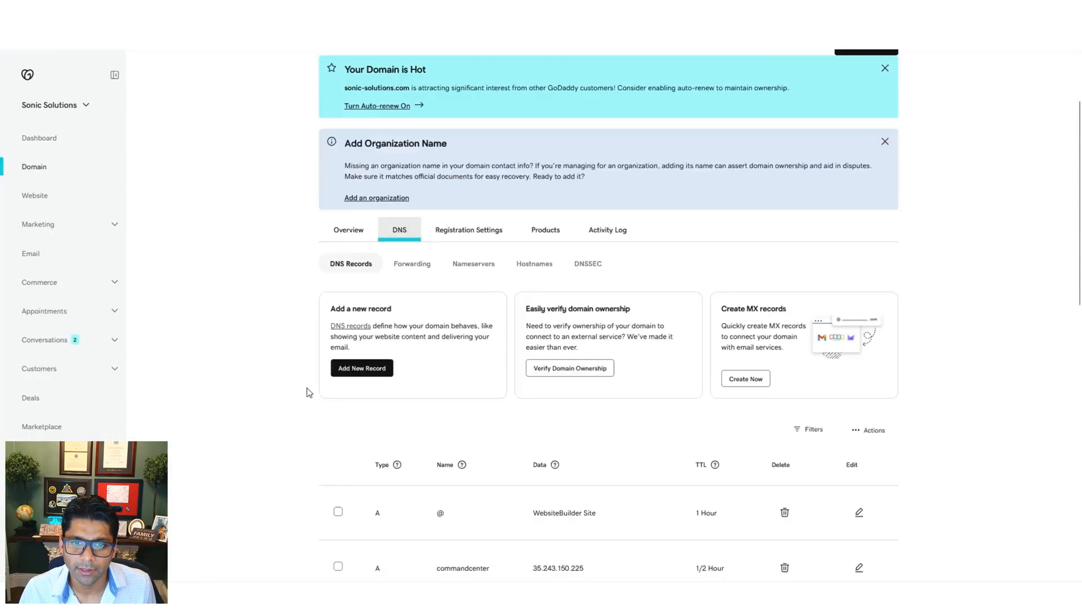
{"action": "left_click", "coordinate": [357, 297]}
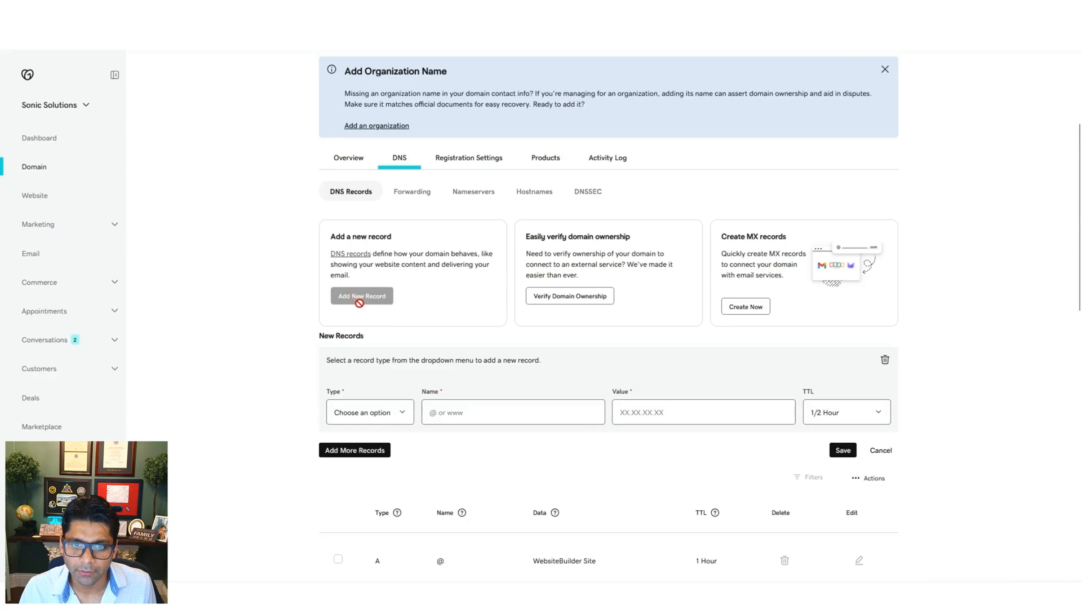
{"action": "left_click", "coordinate": [403, 413]}
{"action": "left_click", "coordinate": [361, 503]}
{"action": "left_click", "coordinate": [465, 412]}
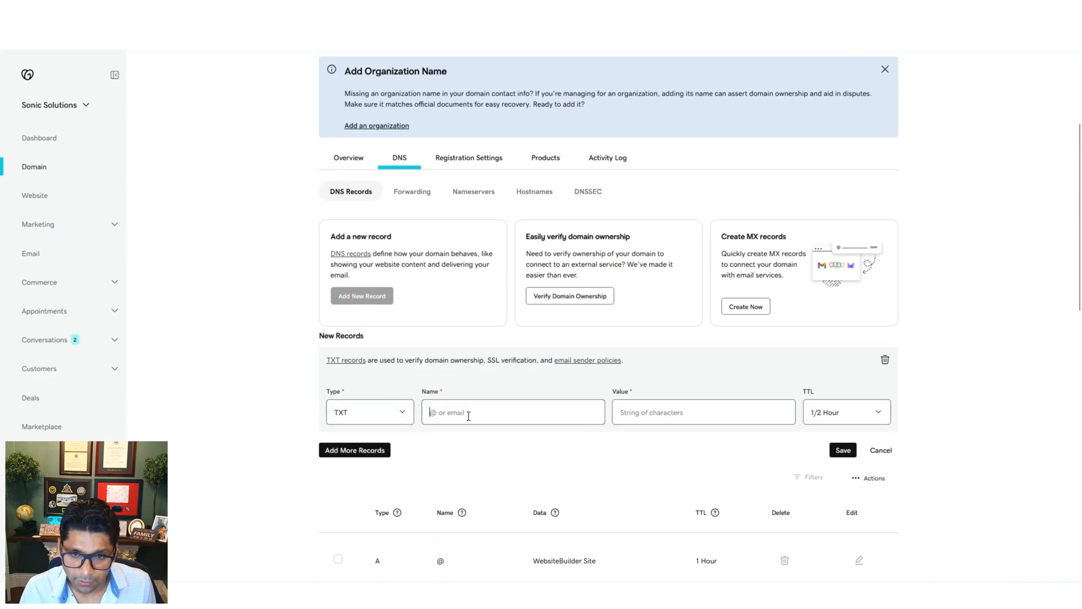
{"action": "key", "text": "ctrl+v"}
Step: Copy the full k=rsa domain key value from LeadConnector into the pic._domainkey.marketing TXT record in GoDaddy and save it
{"action": "key", "text": "ctrl+Tab"}
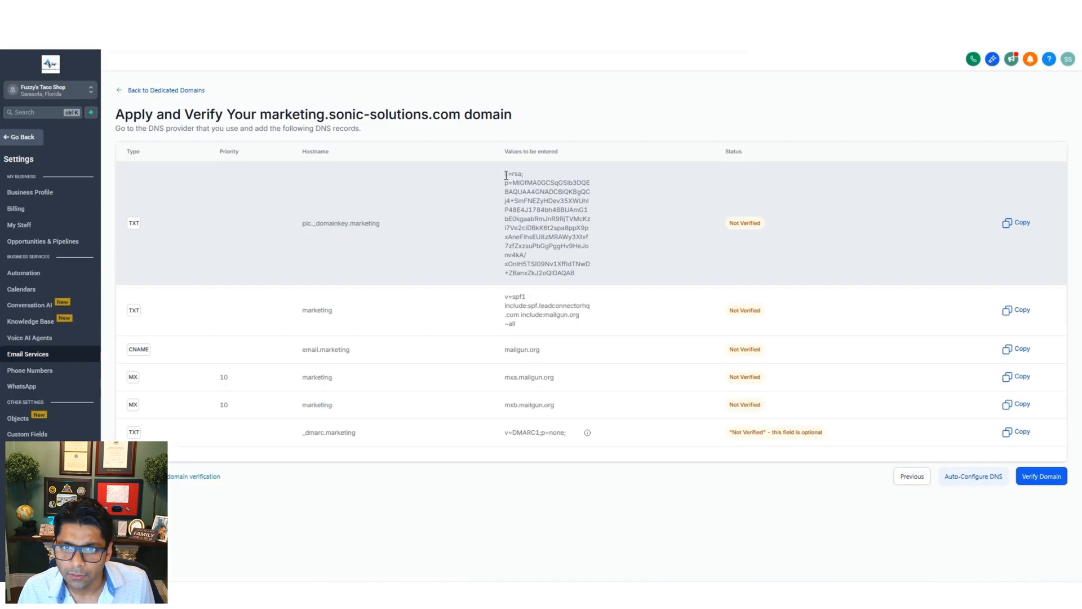
{"action": "left_click_drag", "start_coordinate": [506, 174], "coordinate": [567, 296]}
{"action": "key", "text": "ctrl+c"}
{"action": "key", "text": "ctrl+Tab"}
{"action": "left_click", "coordinate": [704, 412]}
{"action": "key", "text": "ctrl+v"}
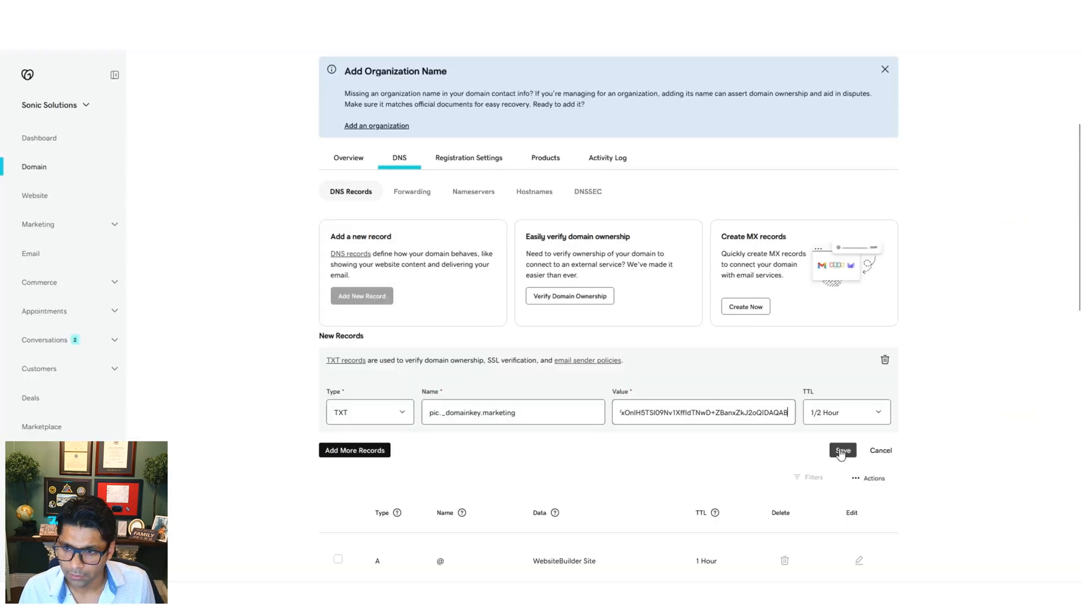
{"action": "left_click", "coordinate": [842, 451]}
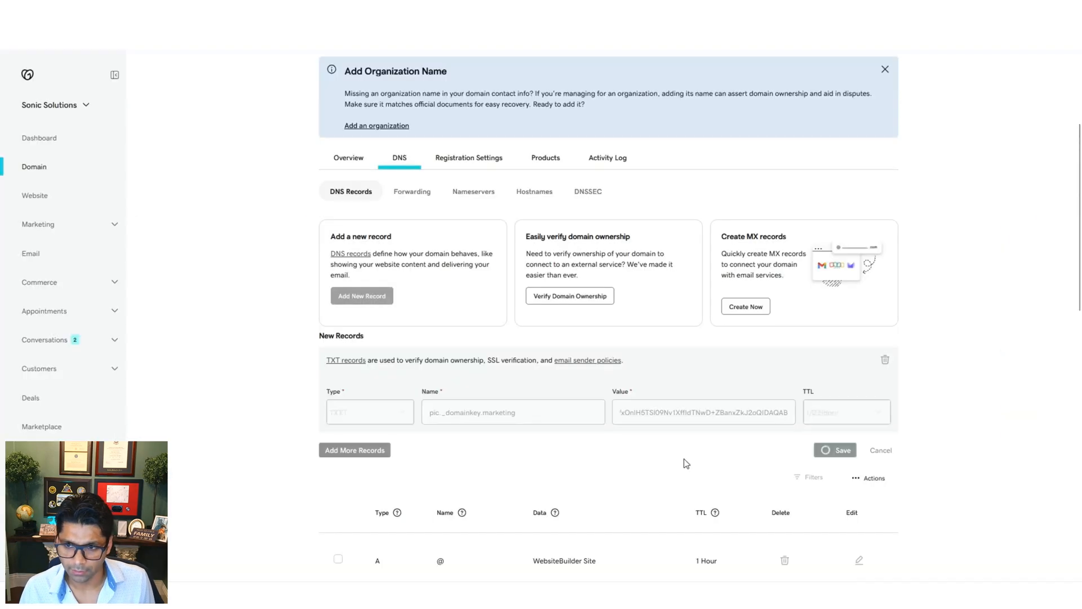
{"action": "left_click", "coordinate": [299, 358]}
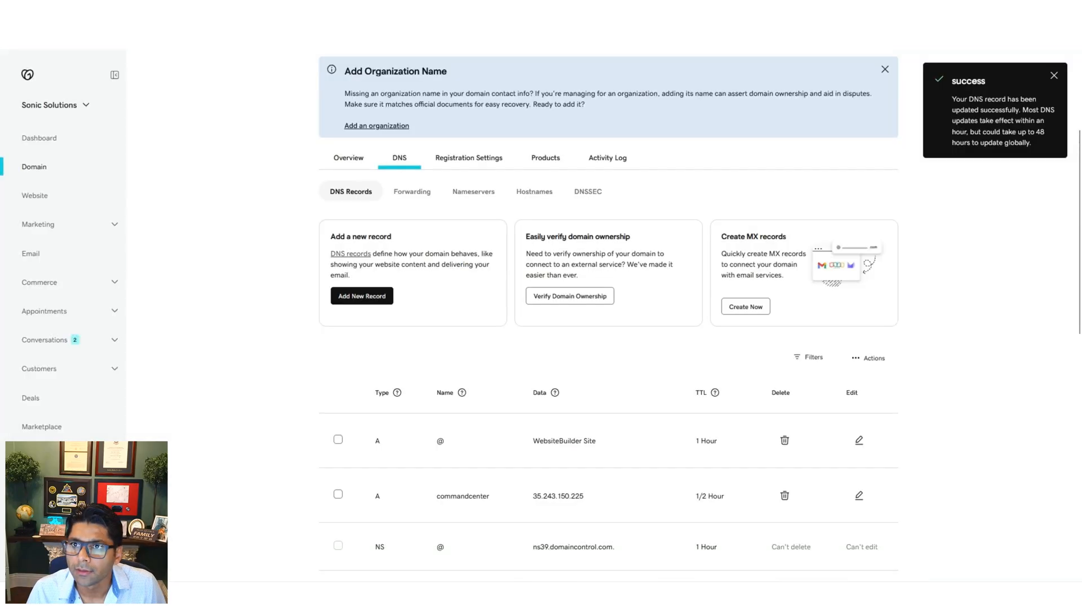
Step: Add a TXT record named marketing in GoDaddy, using the v=spf1 value copied from the matching LeadConnector entry
{"action": "key", "text": "ctrl+Tab"}
{"action": "double_click", "coordinate": [317, 310]}
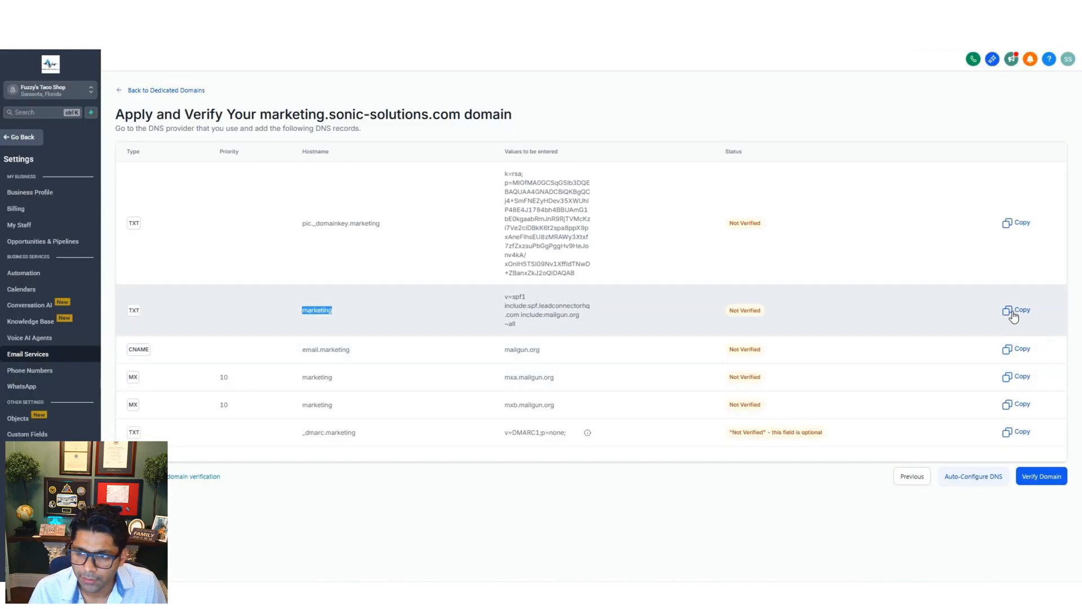
{"action": "key", "text": "ctrl+Tab"}
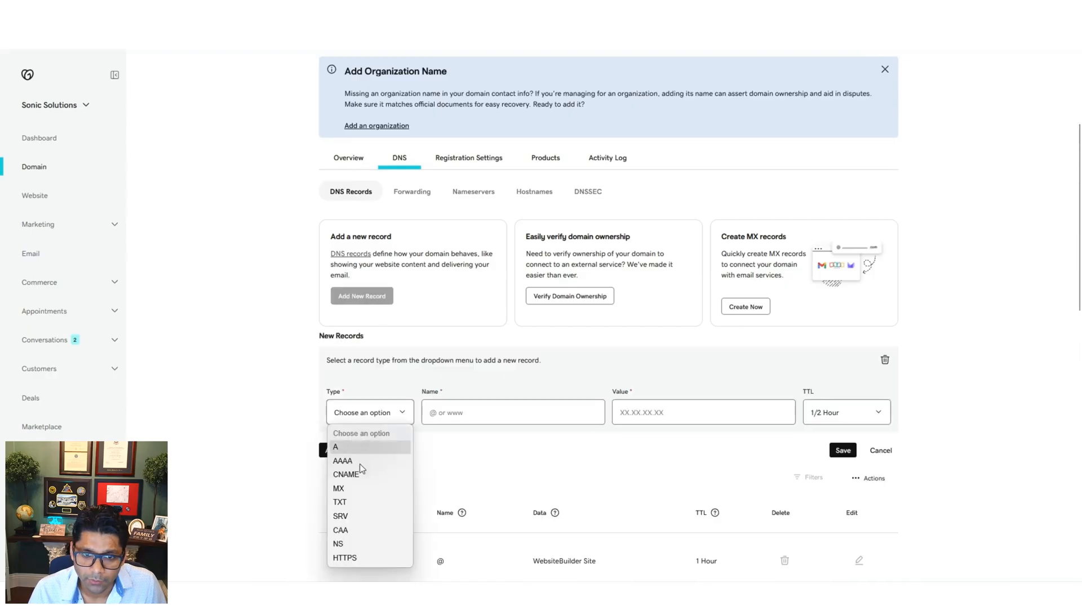
{"action": "left_click", "coordinate": [1020, 311]}
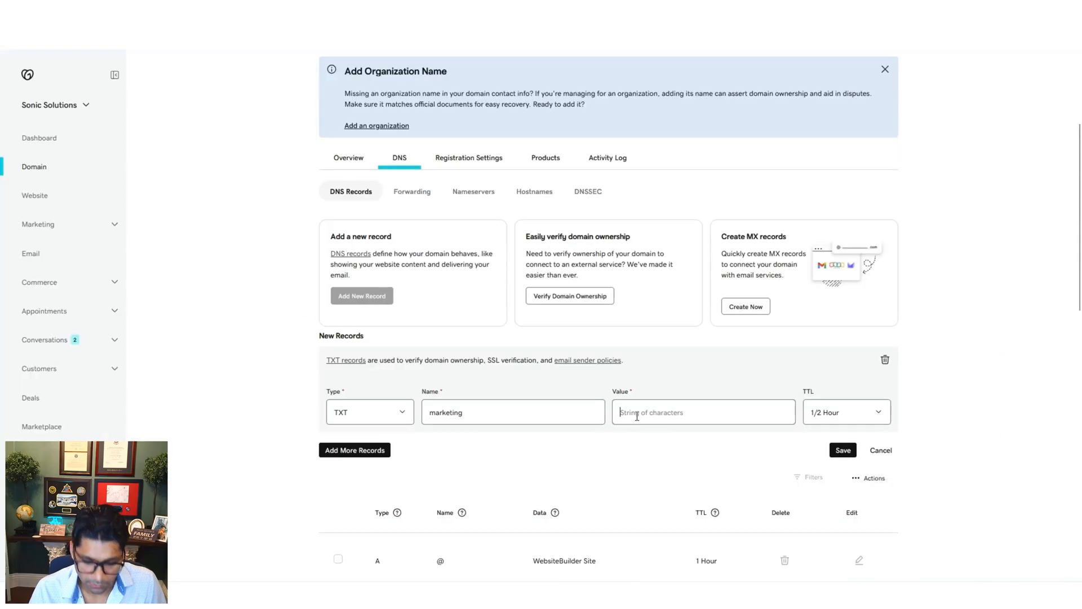
{"action": "key", "text": "ctrl+v"}
{"action": "left_click_drag", "start_coordinate": [631, 422], "coordinate": [564, 420]}
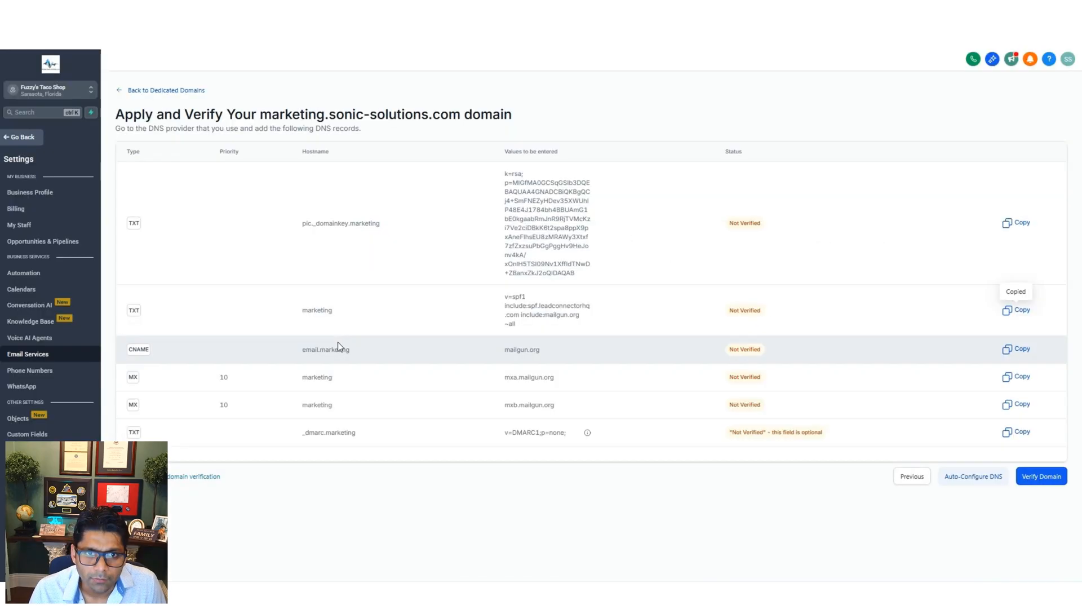
Step: Add and save a CNAME record named email.marketing with value mailgun.org in GoDaddy, copied from the LeadConnector entry
{"action": "double_click", "coordinate": [324, 350]}
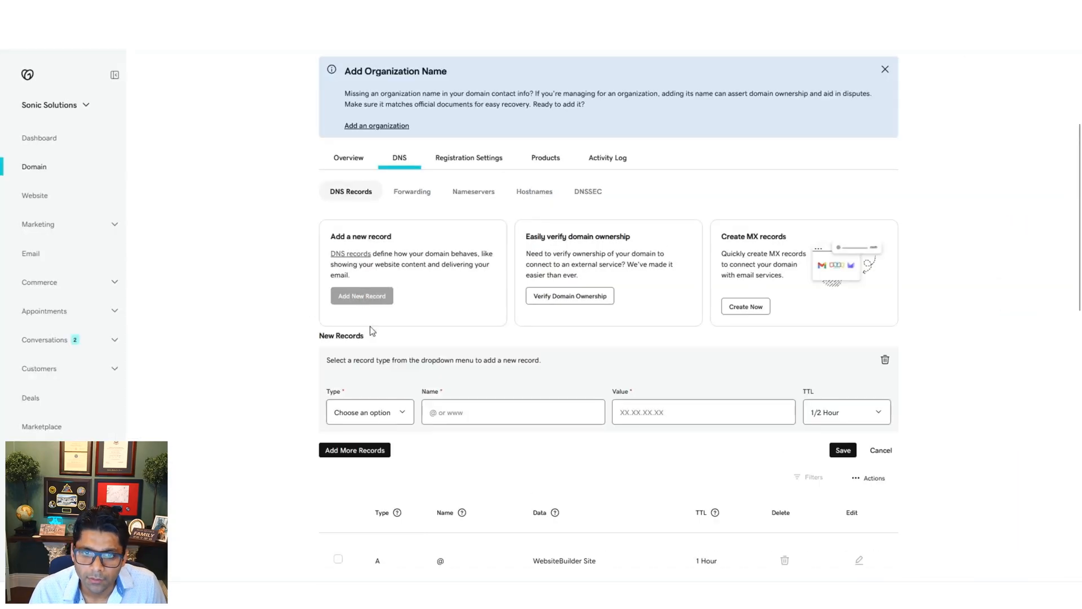
{"action": "left_click", "coordinate": [404, 413]}
{"action": "left_click", "coordinate": [374, 474]}
{"action": "left_click", "coordinate": [460, 414]}
{"action": "key", "text": "ctrl+v"}
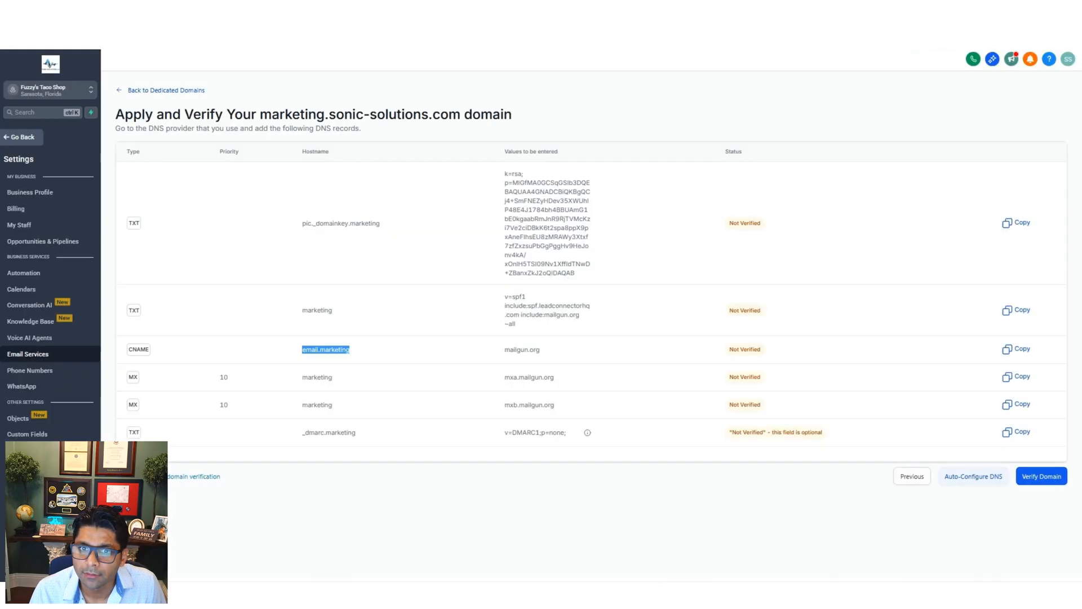
{"action": "left_click", "coordinate": [1016, 349]}
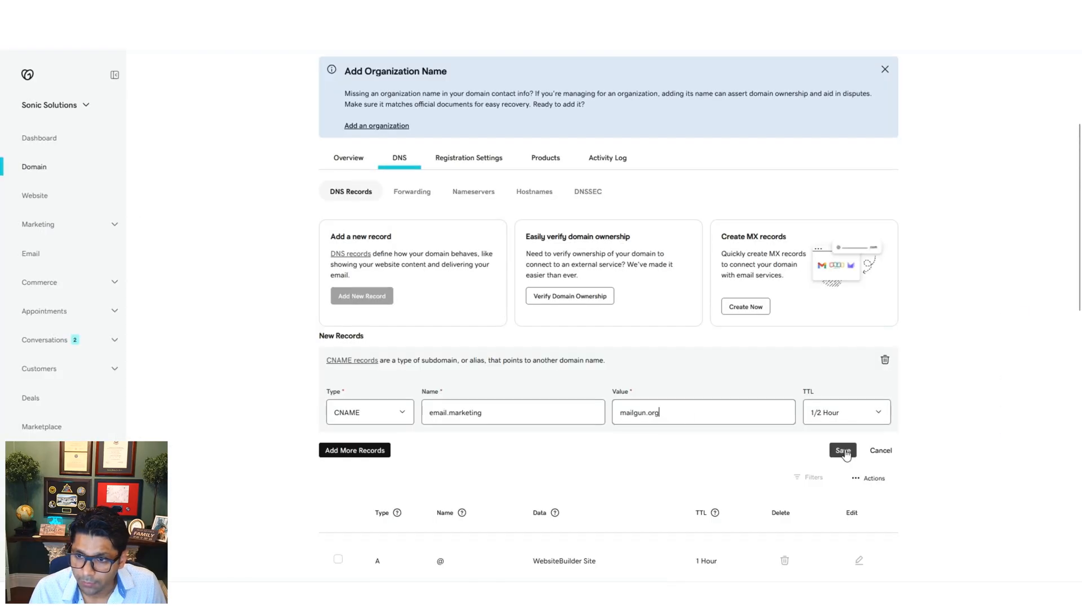
{"action": "left_click", "coordinate": [842, 450]}
Step: Add an MX record named marketing in GoDaddy and copy mxa.mailgun.org from LeadConnector as its value
{"action": "left_click", "coordinate": [325, 357]}
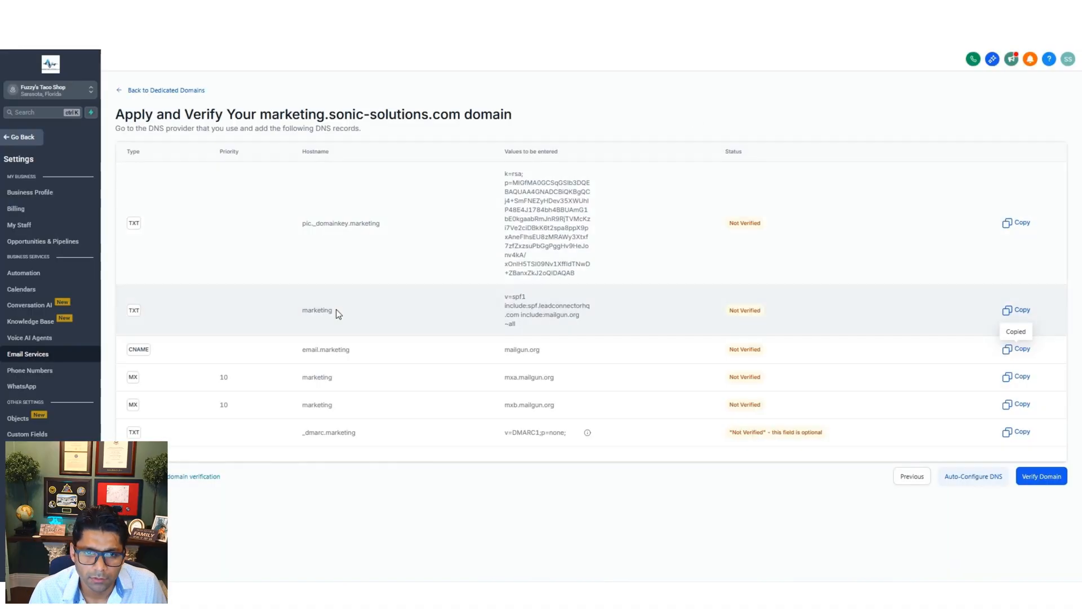
{"action": "left_click_drag", "start_coordinate": [302, 349], "coordinate": [348, 349]}
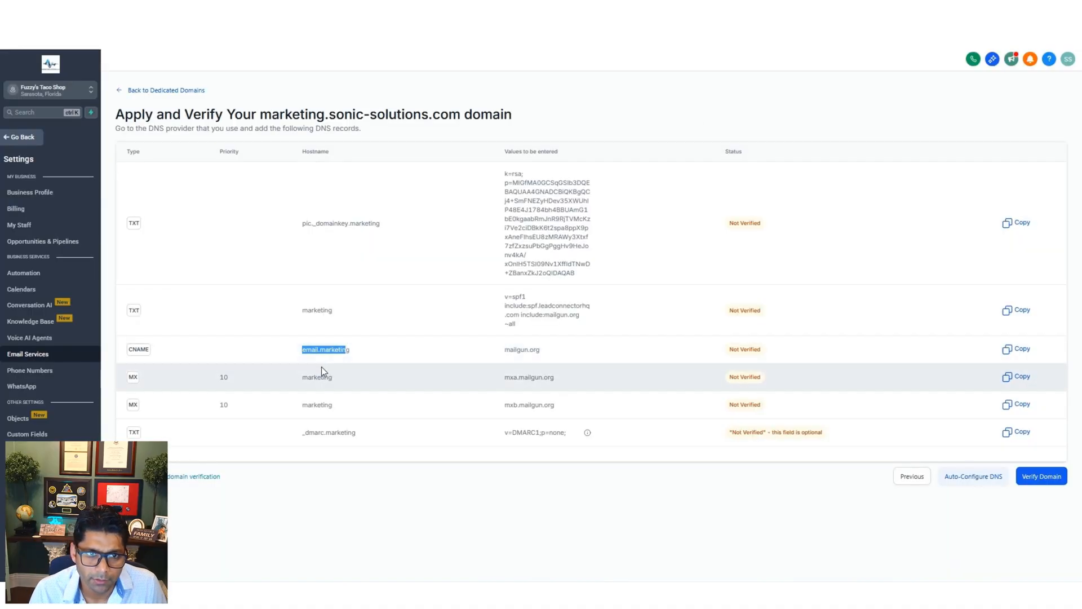
{"action": "left_click_drag", "start_coordinate": [303, 379], "coordinate": [340, 380]}
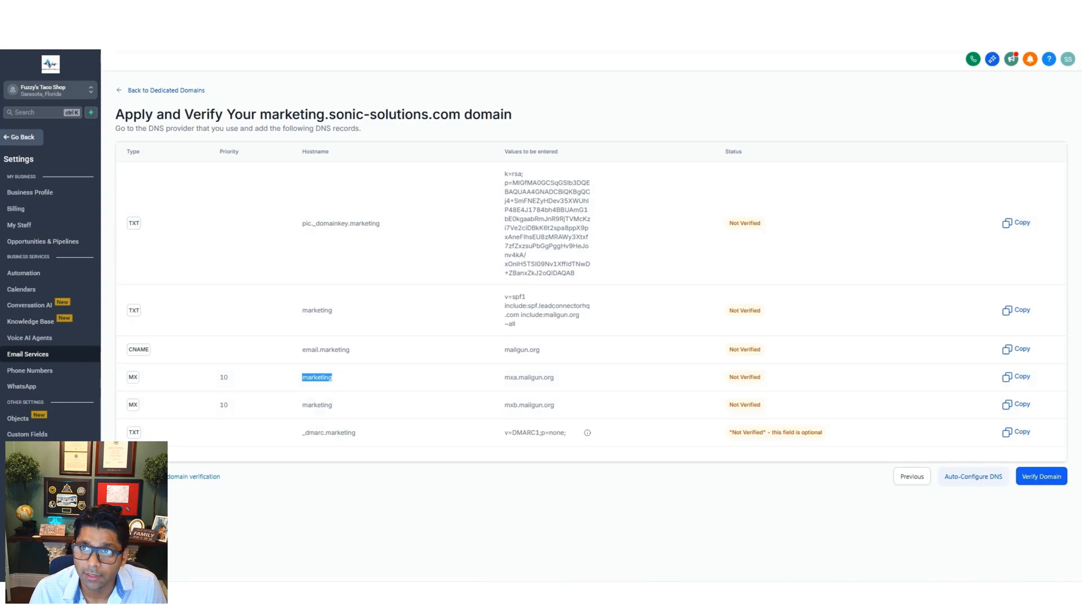
{"action": "left_click", "coordinate": [908, 10]}
{"action": "left_click", "coordinate": [362, 296]}
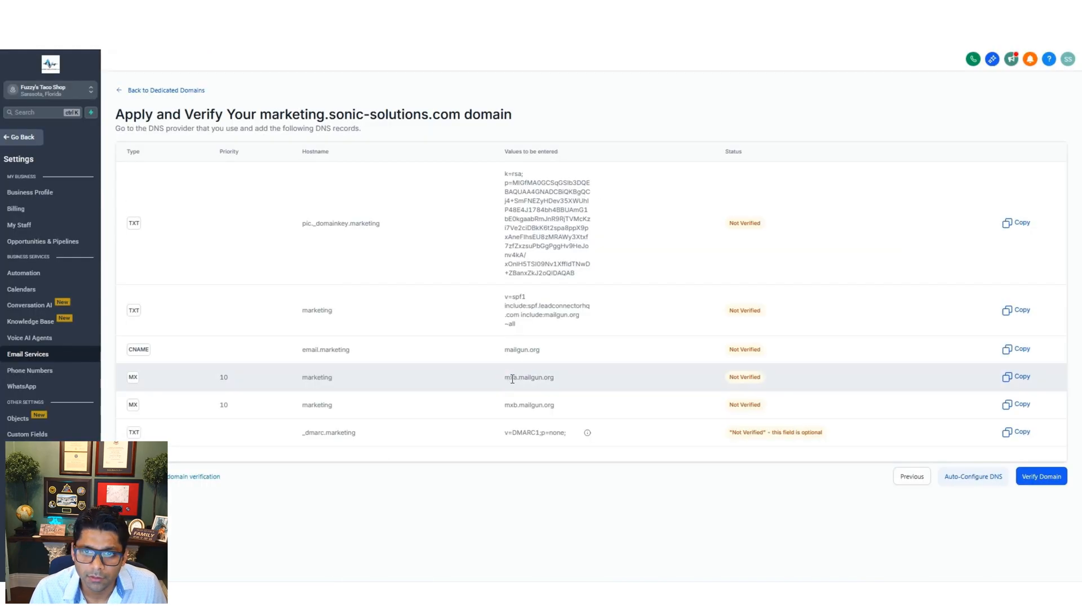
{"action": "left_click_drag", "start_coordinate": [504, 378], "coordinate": [554, 378]}
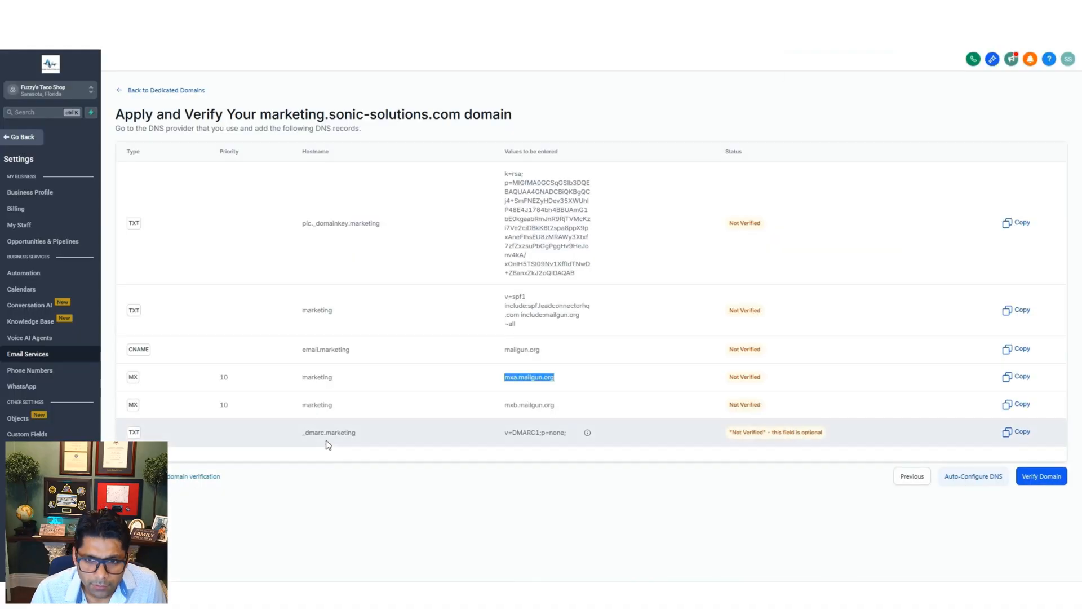
Step: Add and save a second MX record in GoDaddy named marketing, with priority 10 and value mxb.mailgun.org
{"action": "left_click_drag", "start_coordinate": [304, 405], "coordinate": [336, 405]}
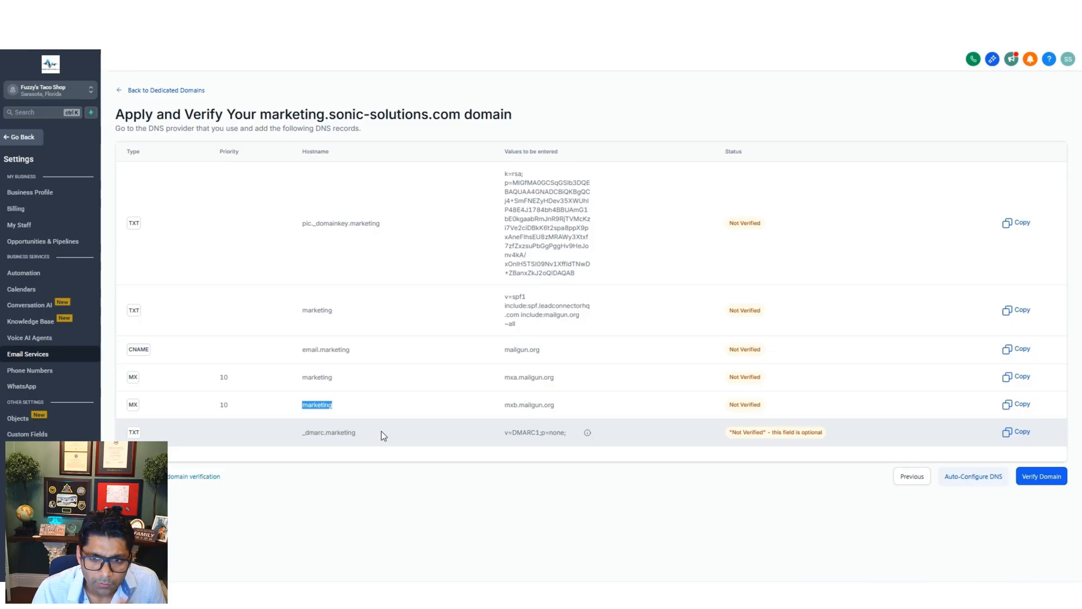
{"action": "key", "text": "alt+Tab"}
{"action": "left_click", "coordinate": [481, 412]}
{"action": "key", "text": "ctrl+v"}
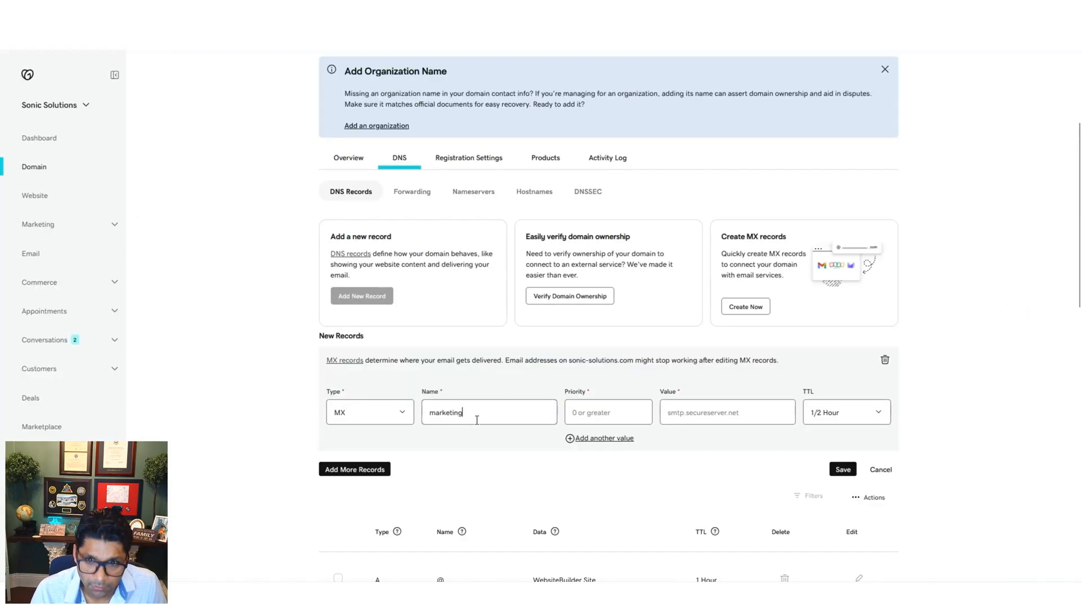
{"action": "left_click", "coordinate": [605, 414]}
{"action": "type", "text": "10"}
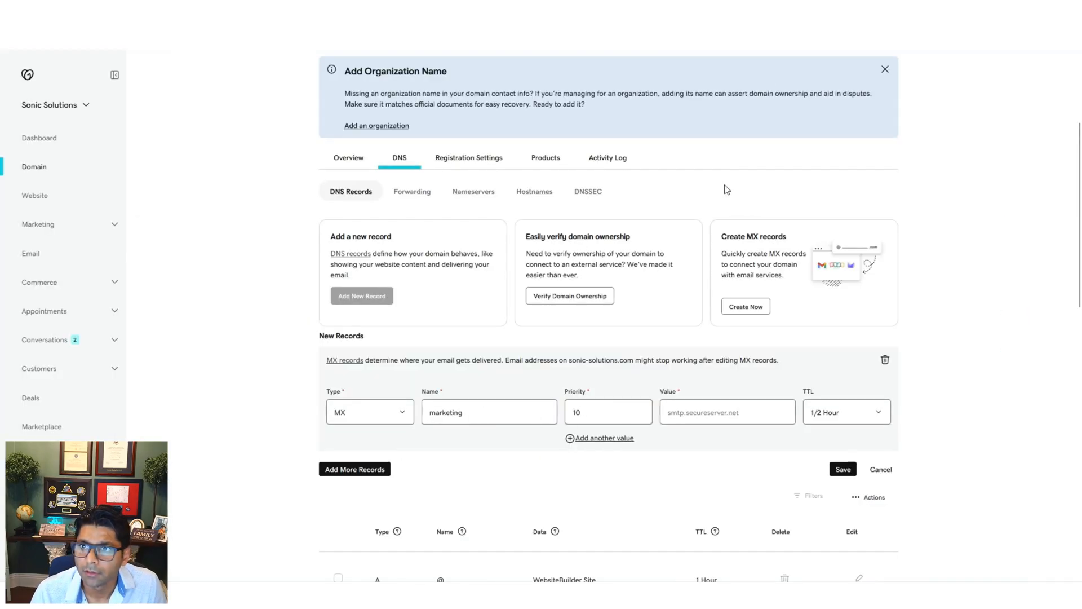
{"action": "key", "text": "alt+Tab"}
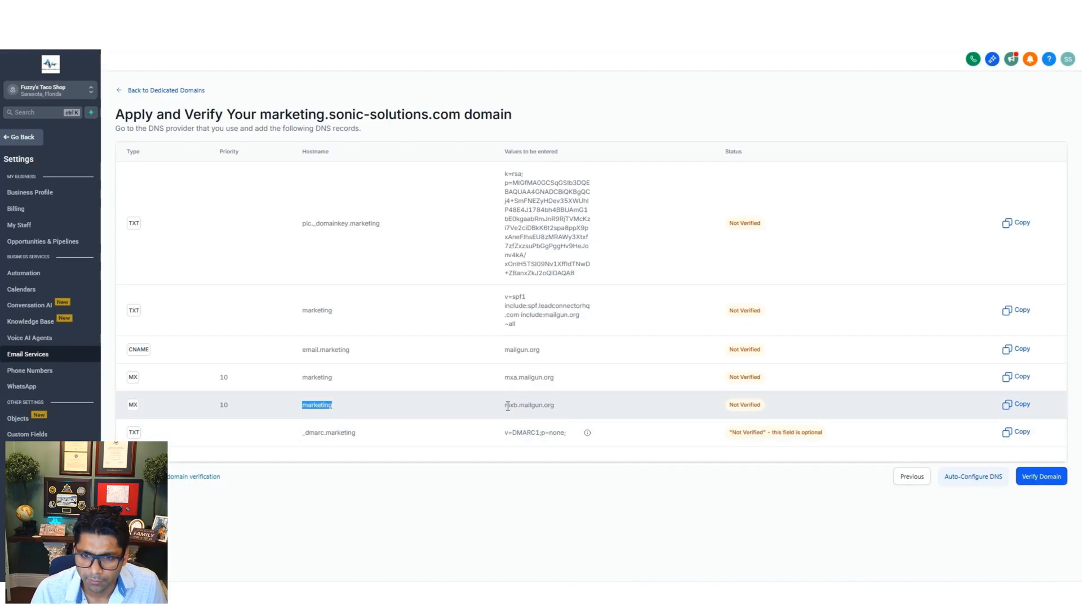
{"action": "left_click_drag", "start_coordinate": [505, 406], "coordinate": [555, 405]}
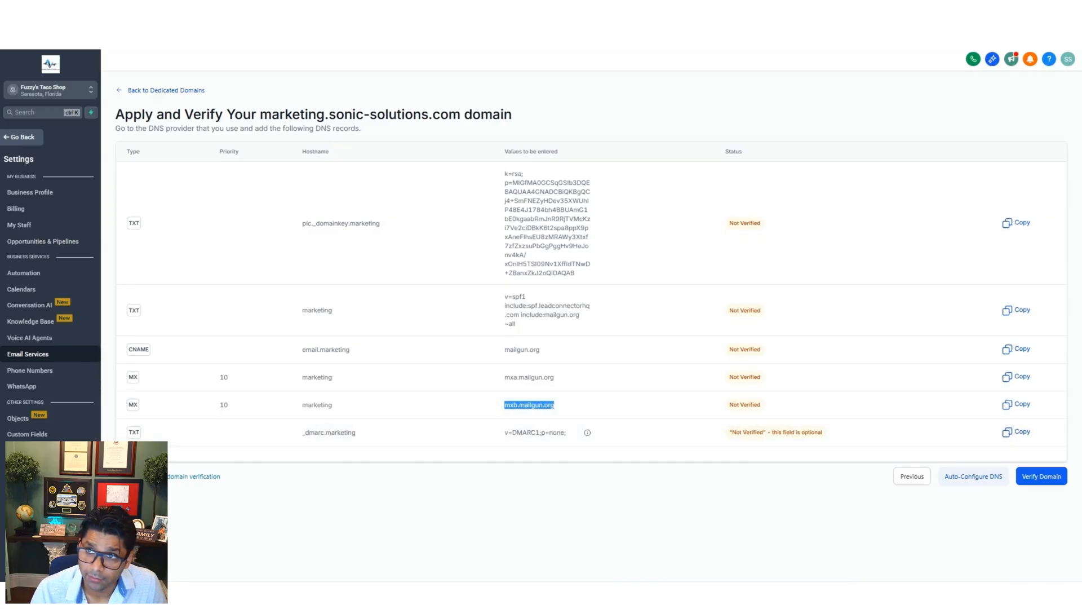
{"action": "key", "text": "alt+Tab"}
{"action": "key", "text": "ctrl+v"}
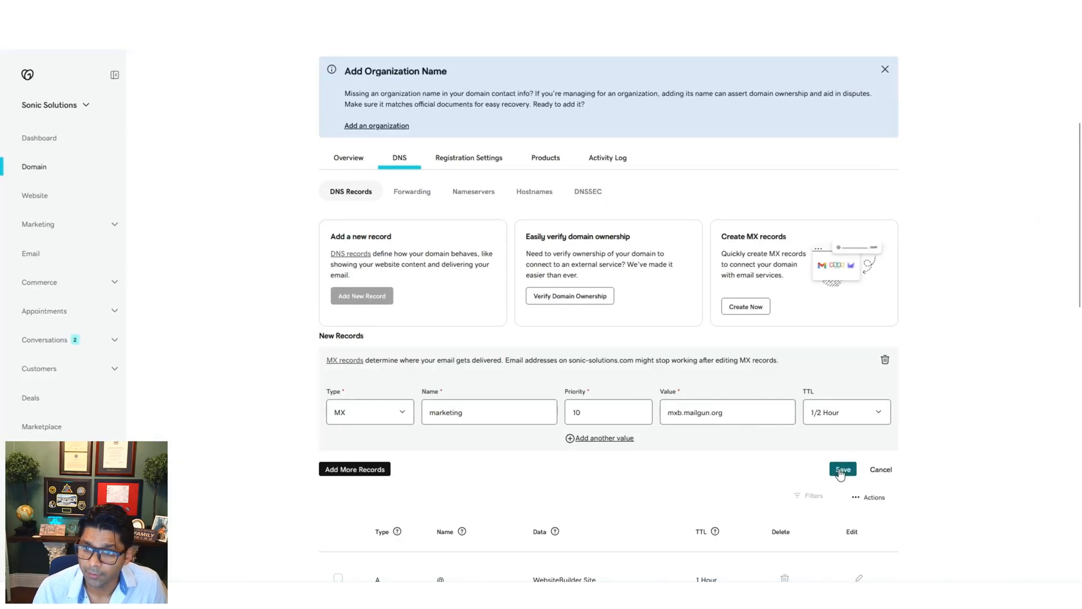
{"action": "left_click", "coordinate": [843, 469]}
Step: Add a TXT record named _dmarc.marketing in GoDaddy with value v=DMARC1;p=none; copied from LeadConnector, and continue to identity verification
{"action": "key", "text": "alt+Tab"}
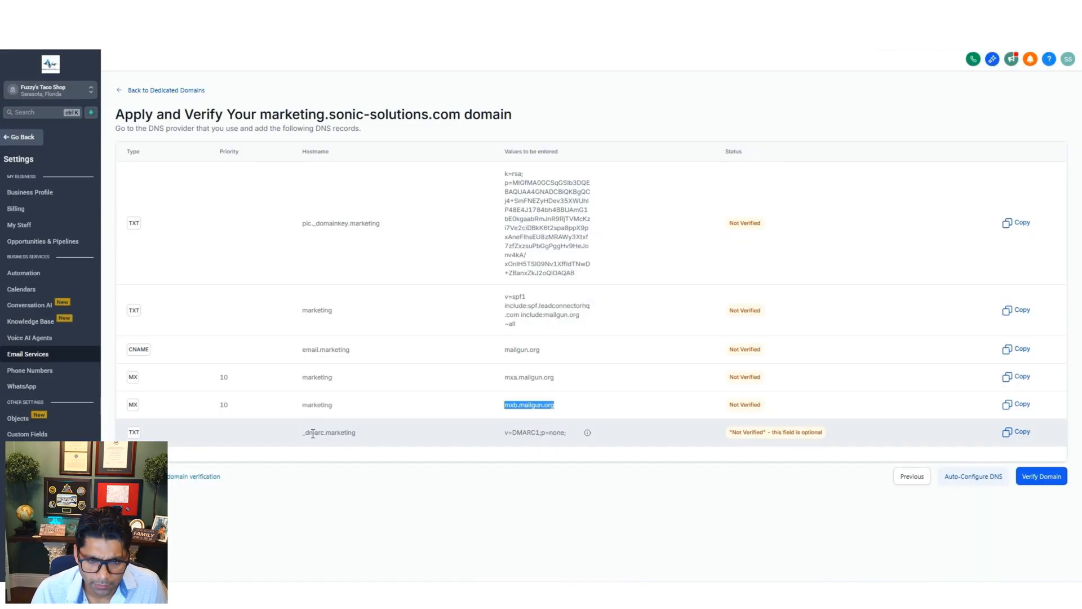
{"action": "left_click_drag", "start_coordinate": [302, 432], "coordinate": [342, 432]}
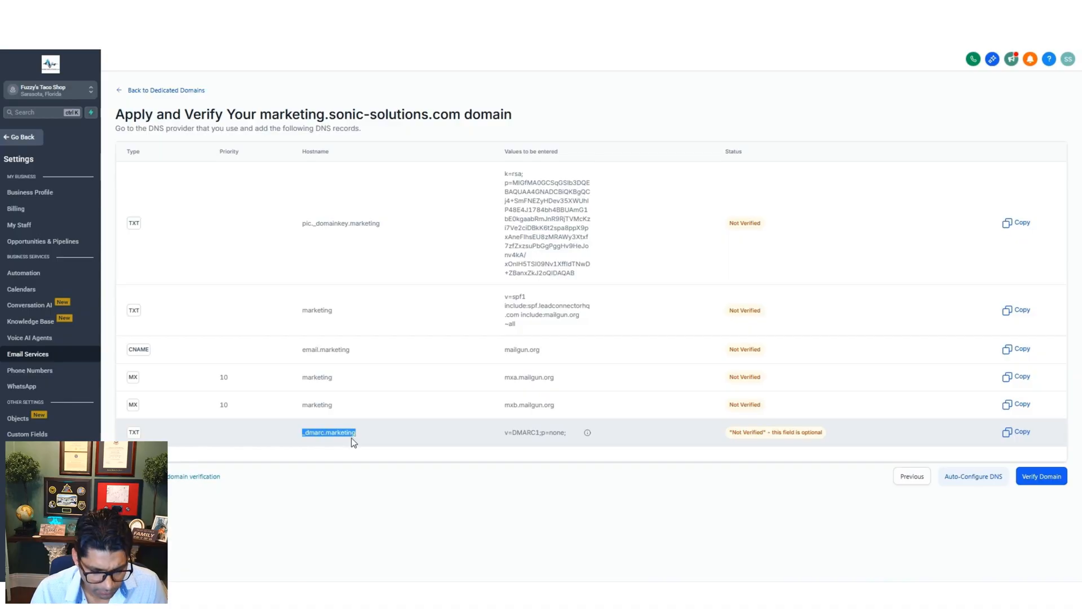
{"action": "key", "text": "alt+Tab"}
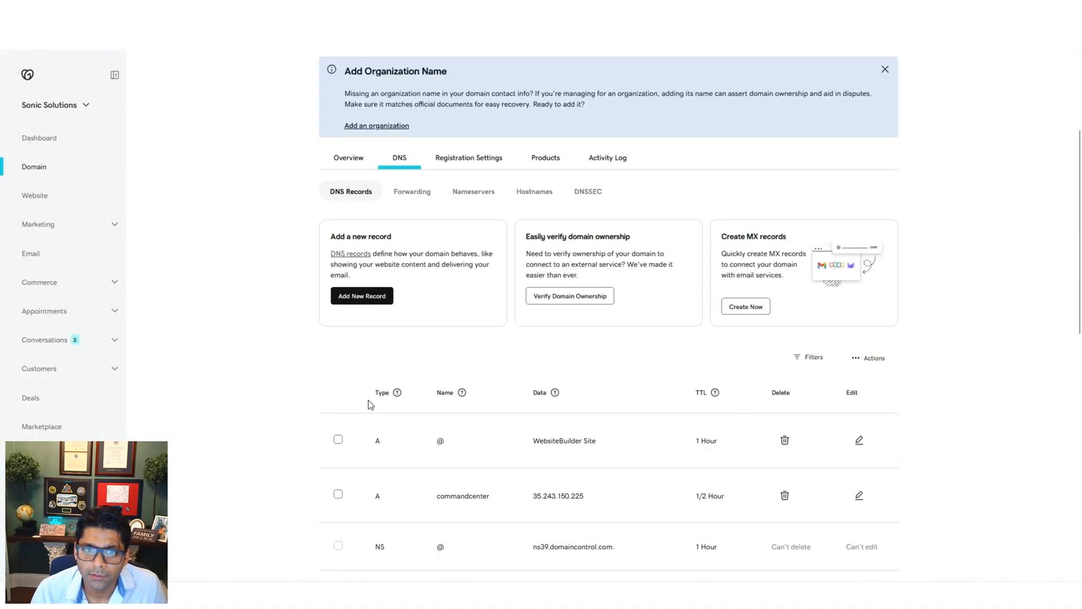
{"action": "key", "text": "alt+Tab"}
{"action": "left_click_drag", "start_coordinate": [505, 433], "coordinate": [568, 438]}
{"action": "key", "text": "alt+Tab"}
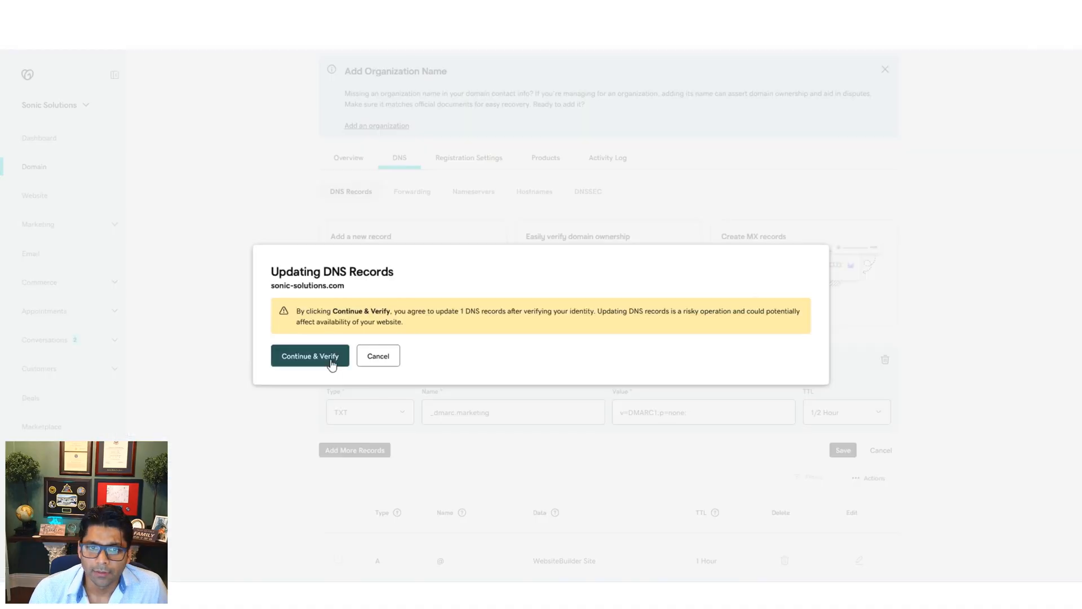
{"action": "left_click", "coordinate": [331, 363]}
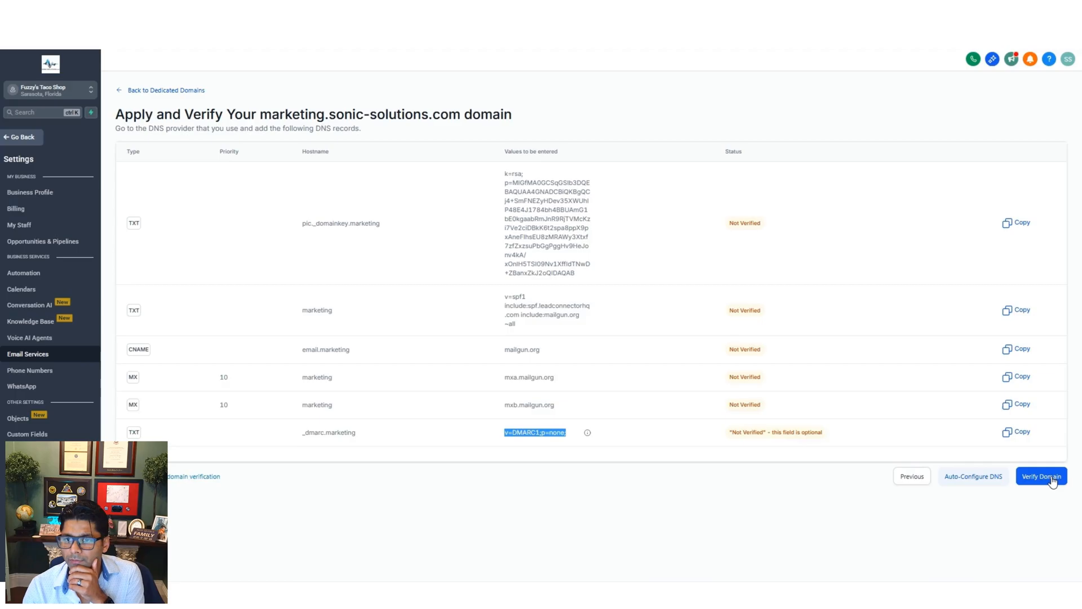
Step: Switch to LeadConnector, verify the marketing.sonic-solutions.com domain, and request its current status from the Dedicated Domain page
{"action": "left_click", "coordinate": [1048, 481]}
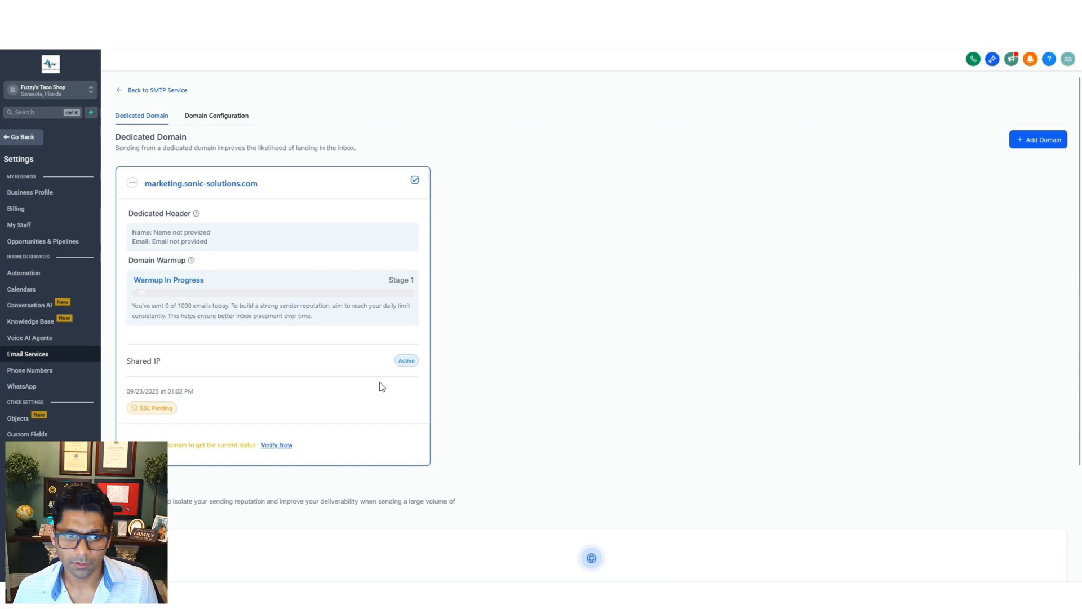
{"action": "scroll", "coordinate": [348, 390], "scroll_direction": "down", "scroll_amount": 3}
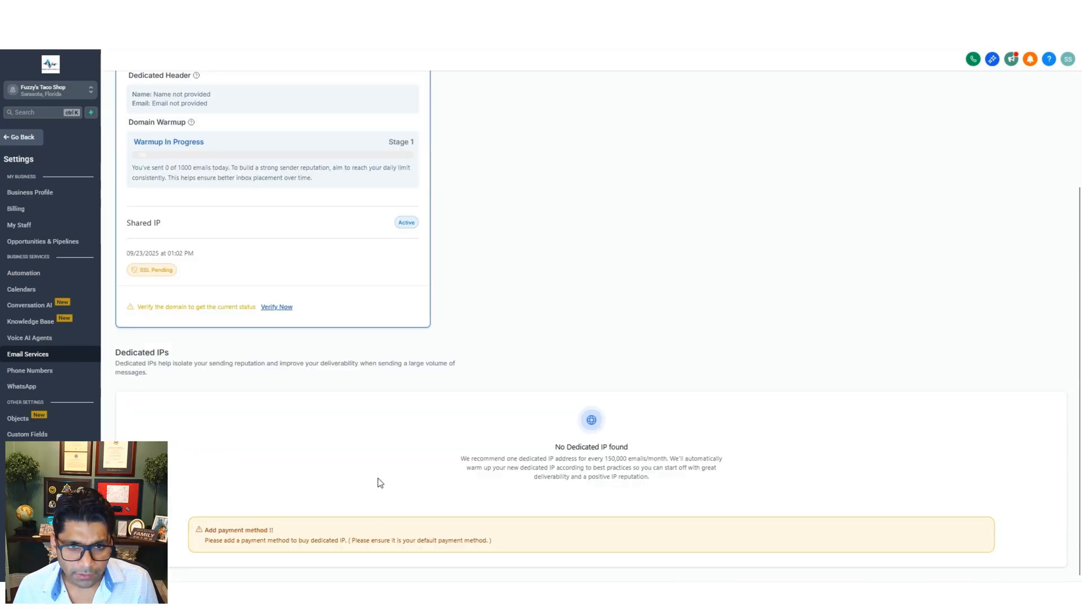
{"action": "scroll", "coordinate": [489, 429], "scroll_direction": "up", "scroll_amount": 2}
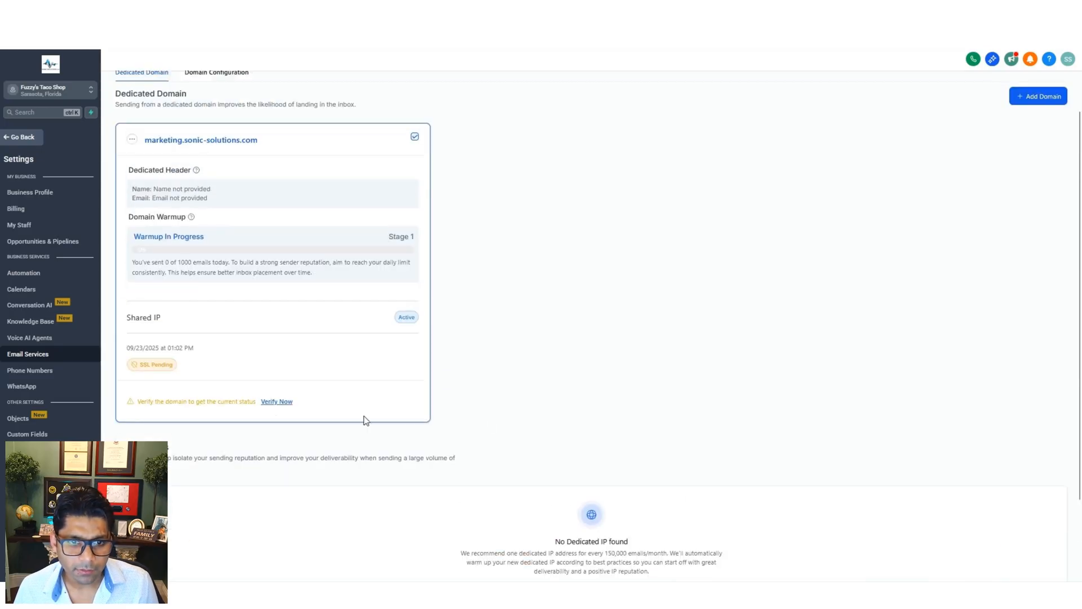
{"action": "left_click", "coordinate": [277, 402]}
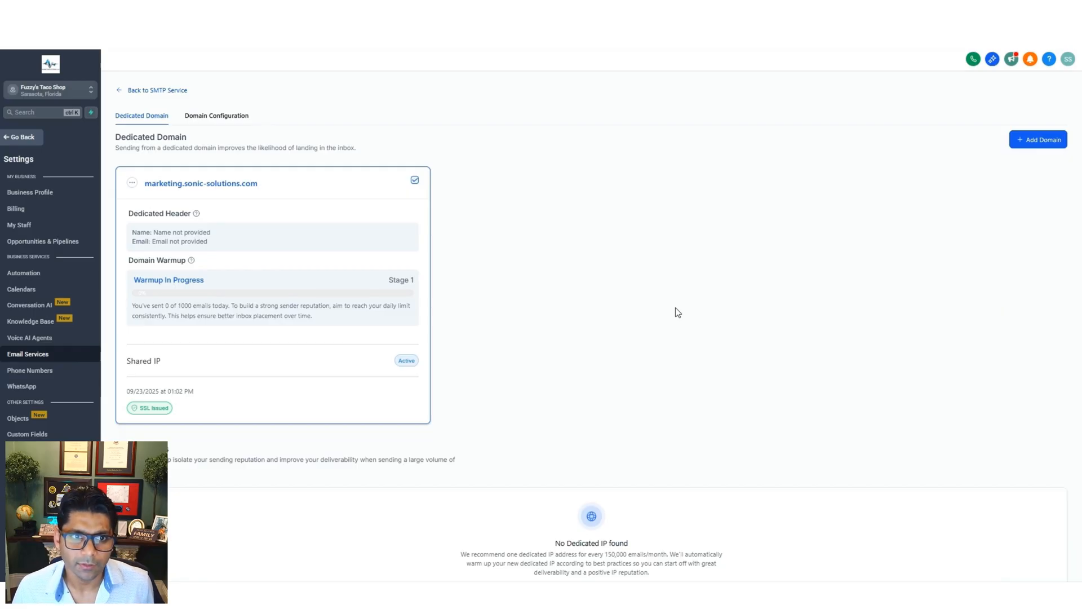
{"action": "scroll", "coordinate": [678, 313], "scroll_direction": "down", "scroll_amount": 2}
{"action": "scroll", "coordinate": [678, 312], "scroll_direction": "up", "scroll_amount": 2}
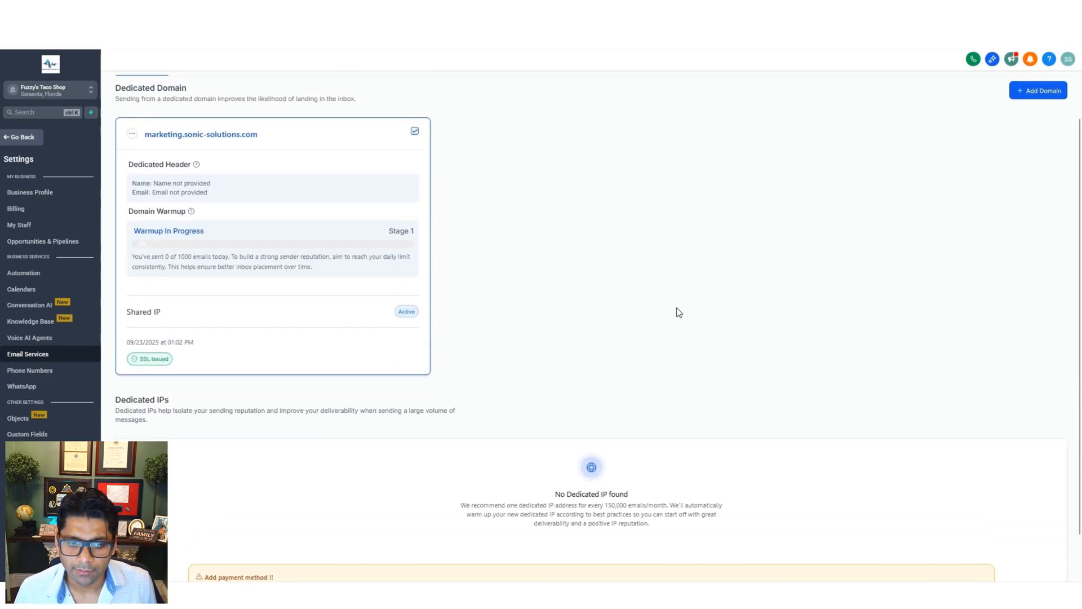
{"action": "scroll", "coordinate": [678, 313], "scroll_direction": "down", "scroll_amount": 2}
{"action": "scroll", "coordinate": [678, 313], "scroll_direction": "up", "scroll_amount": 2}
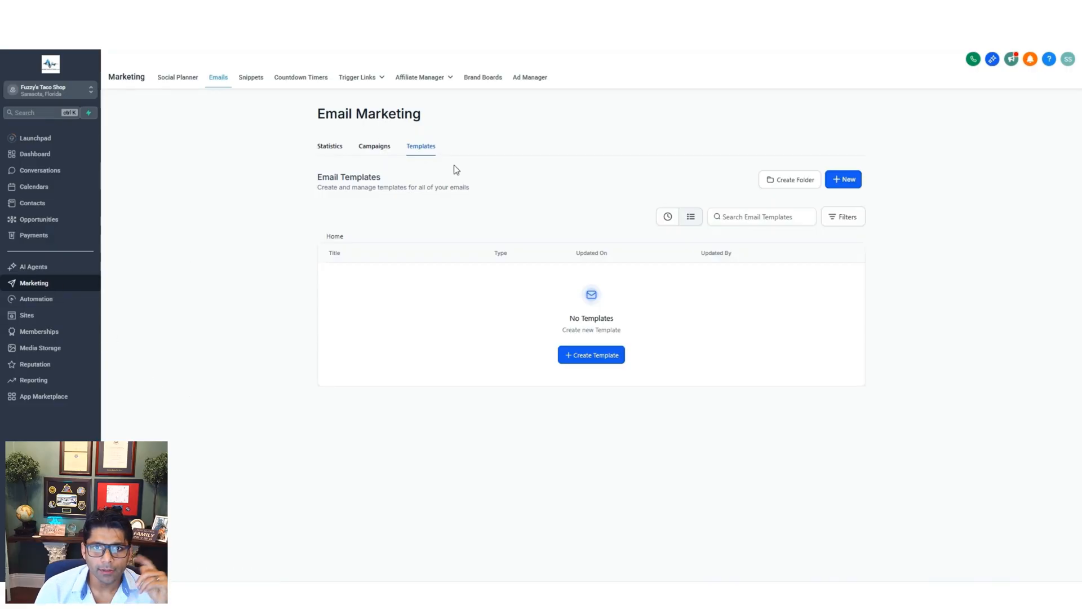
Step: Create a new email template using the Code Editor and look over its sample HTML and preview
{"action": "left_click", "coordinate": [588, 355]}
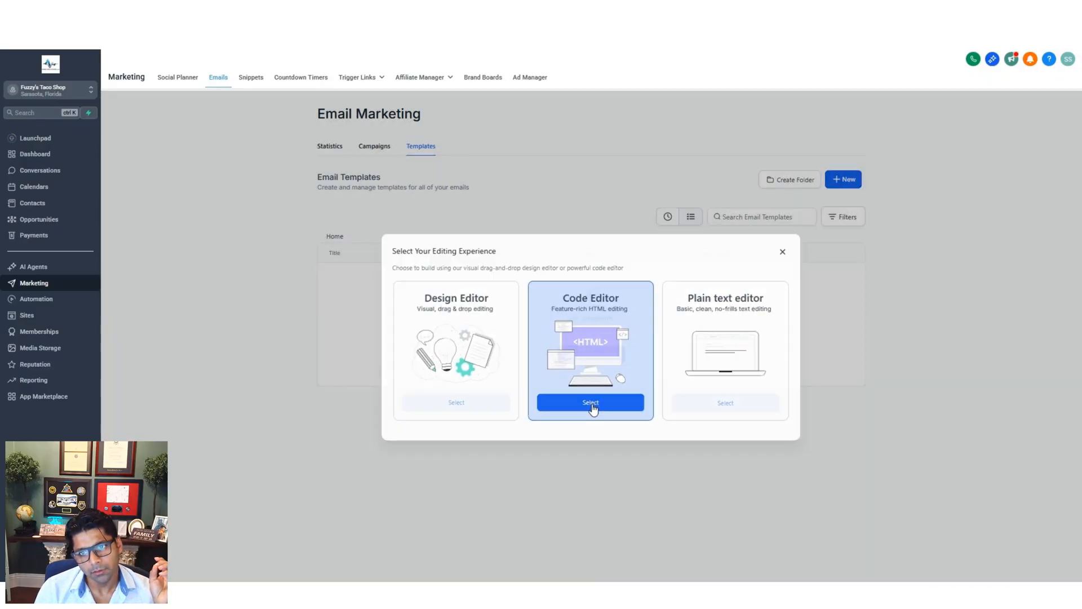
{"action": "left_click", "coordinate": [592, 405]}
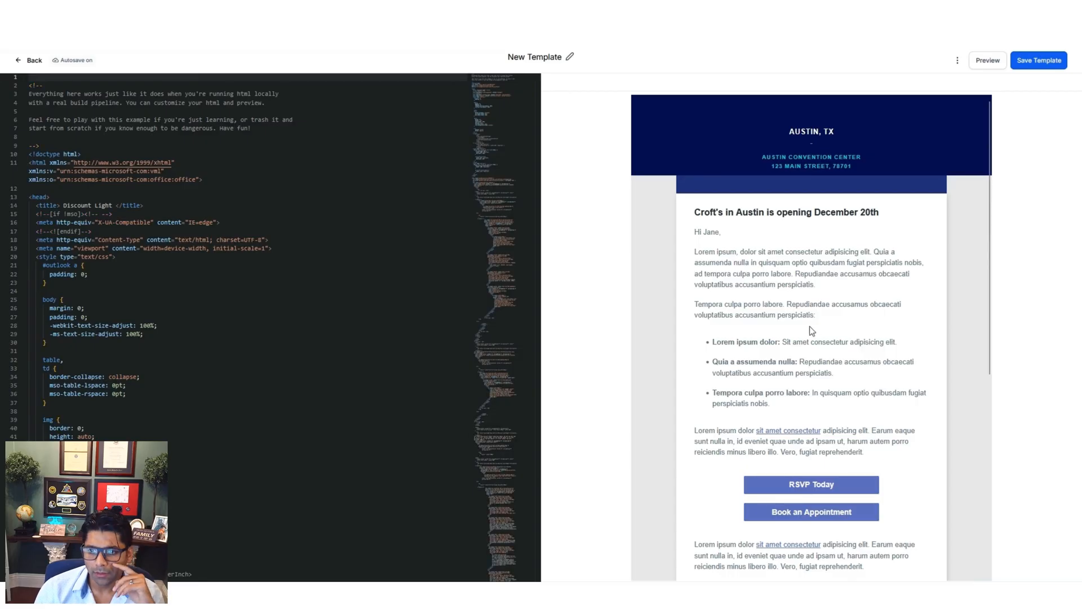
{"action": "scroll", "coordinate": [806, 330], "scroll_direction": "down", "scroll_amount": 5}
{"action": "scroll", "coordinate": [811, 327], "scroll_direction": "up", "scroll_amount": 5}
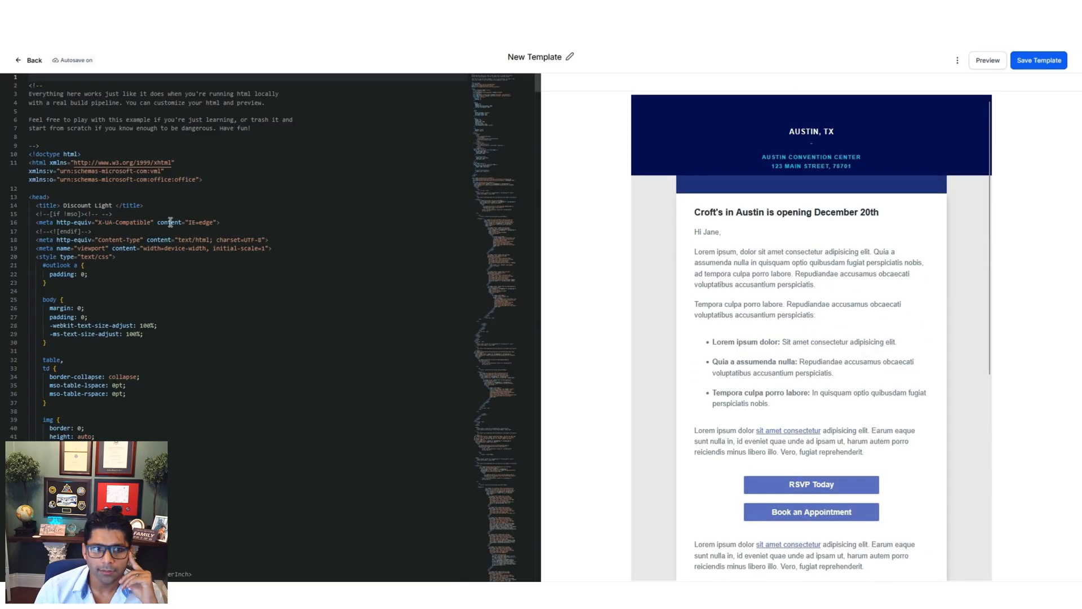
{"action": "scroll", "coordinate": [153, 273], "scroll_direction": "down", "scroll_amount": 5}
{"action": "scroll", "coordinate": [153, 272], "scroll_direction": "up", "scroll_amount": 5}
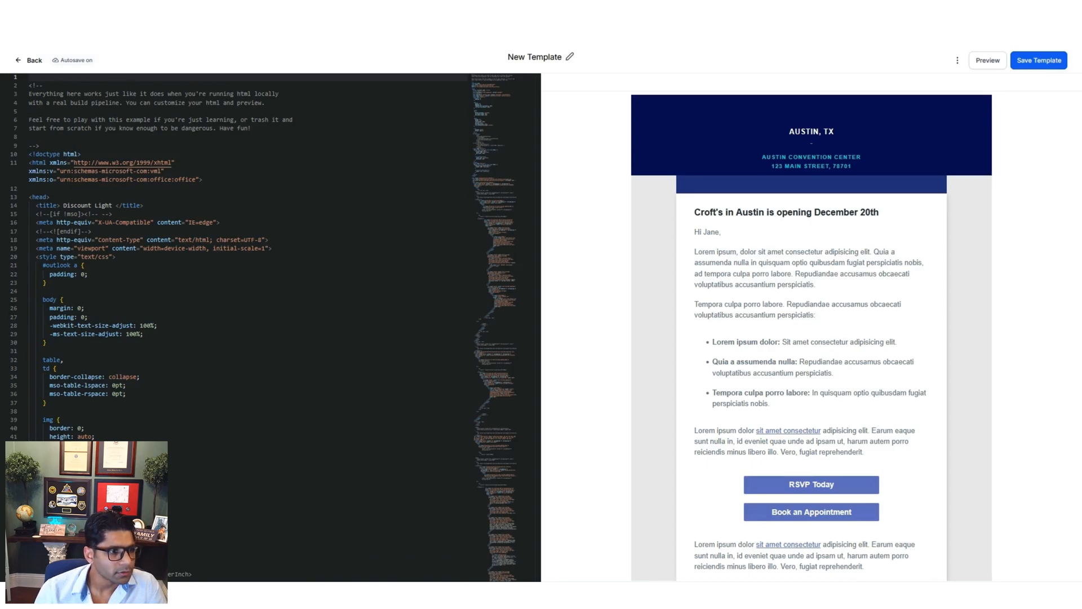
Step: Replace all the sample code with the prepared Fuzzy's digital advertising invitation HTML and review the email preview down to the footer
{"action": "left_click", "coordinate": [190, 282]}
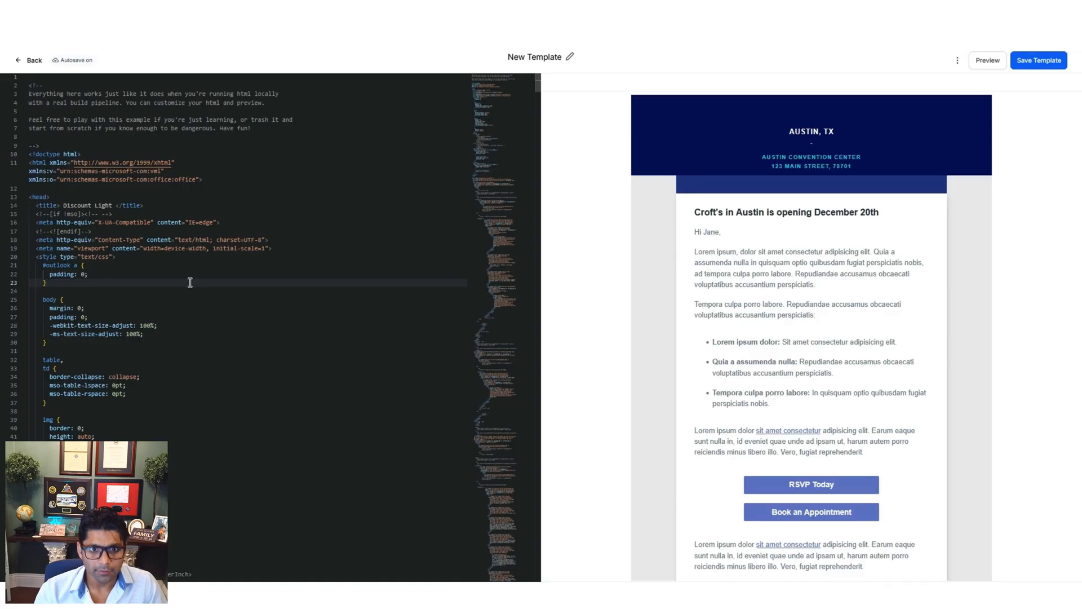
{"action": "key", "text": "ctrl+a"}
{"action": "key", "text": "ctrl+v"}
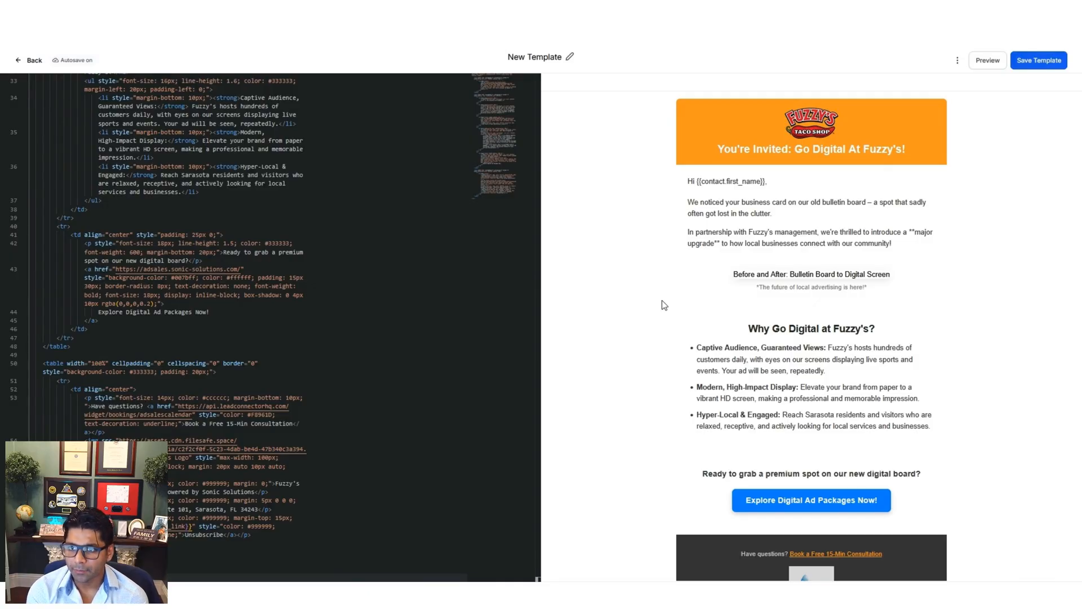
{"action": "scroll", "coordinate": [665, 388], "scroll_direction": "down", "scroll_amount": 1}
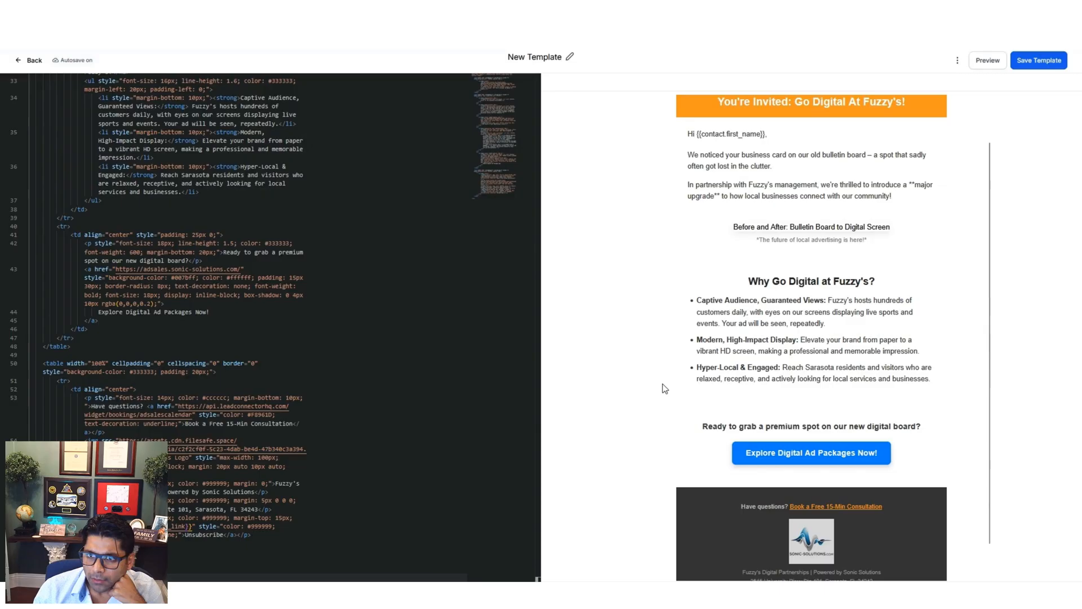
{"action": "scroll", "coordinate": [665, 389], "scroll_direction": "down", "scroll_amount": 1}
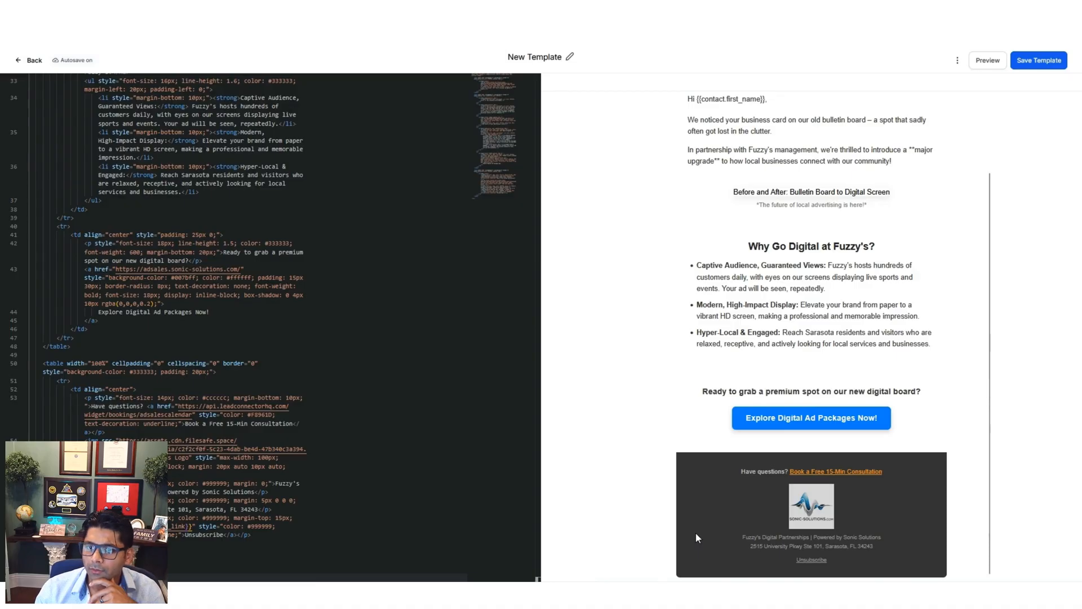
{"action": "scroll", "coordinate": [694, 425], "scroll_direction": "up", "scroll_amount": 2}
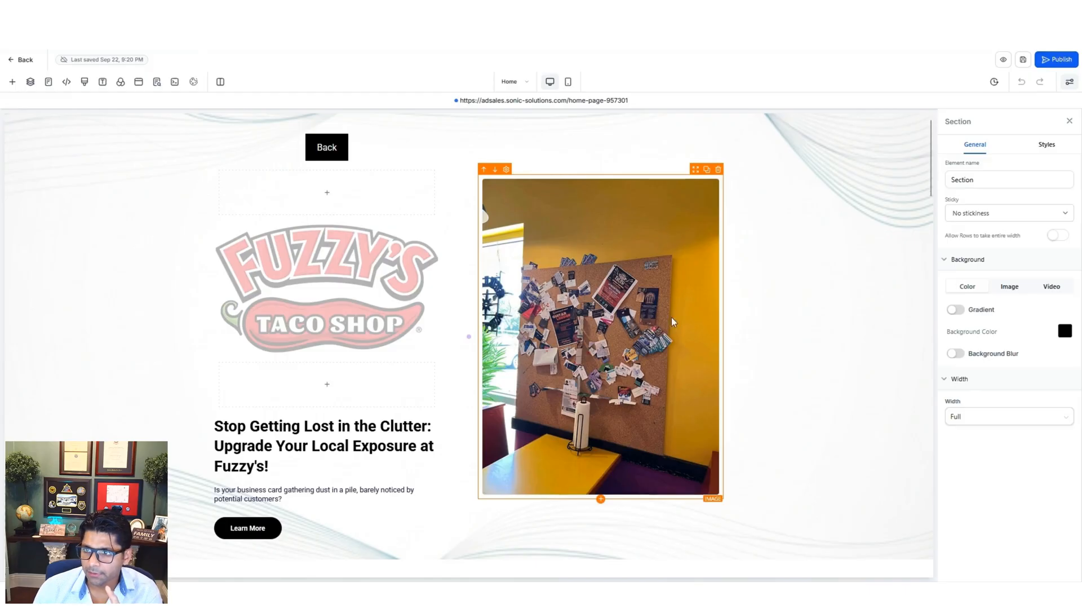
{"action": "triple_click", "coordinate": [994, 309]}
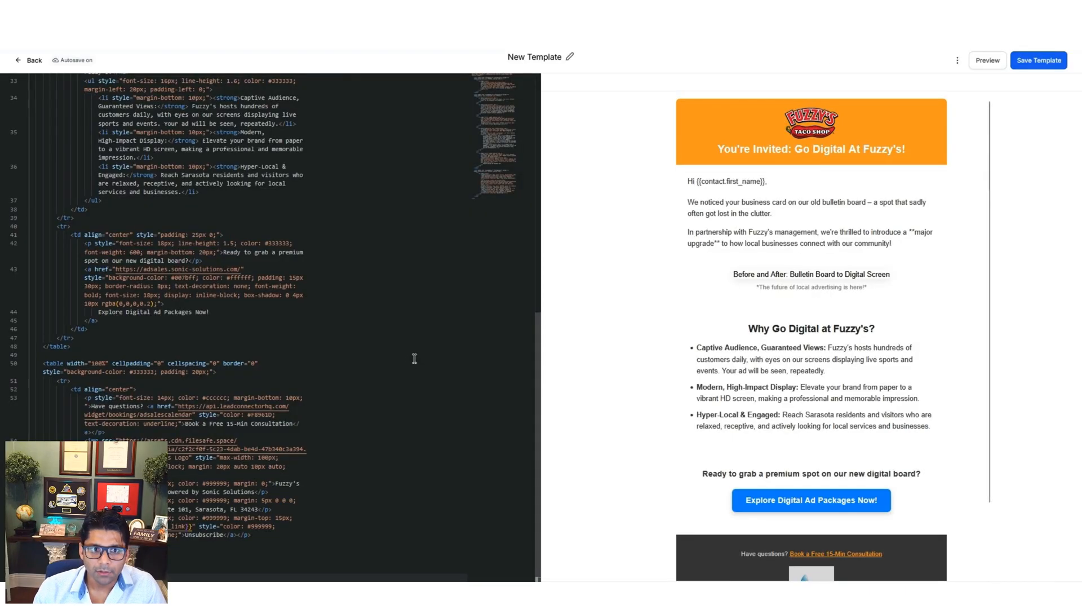
{"action": "scroll", "coordinate": [326, 451], "scroll_direction": "up", "scroll_amount": 10}
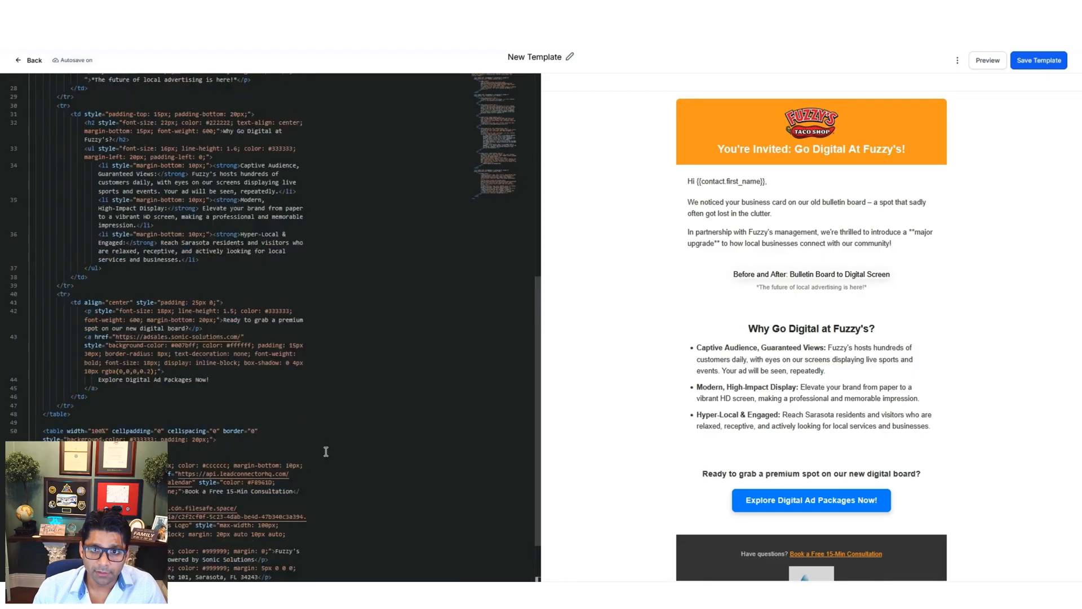
{"action": "scroll", "coordinate": [326, 450], "scroll_direction": "up", "scroll_amount": 1}
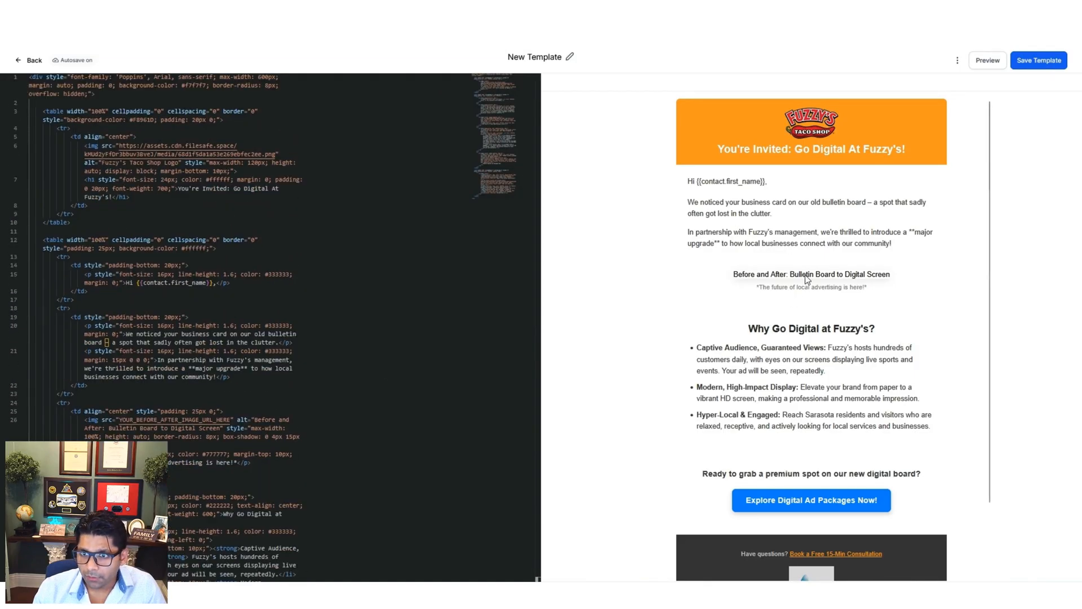
{"action": "left_click", "coordinate": [312, 294]}
{"action": "key", "text": "ctrl+f"}
{"action": "type", "text": "how local"}
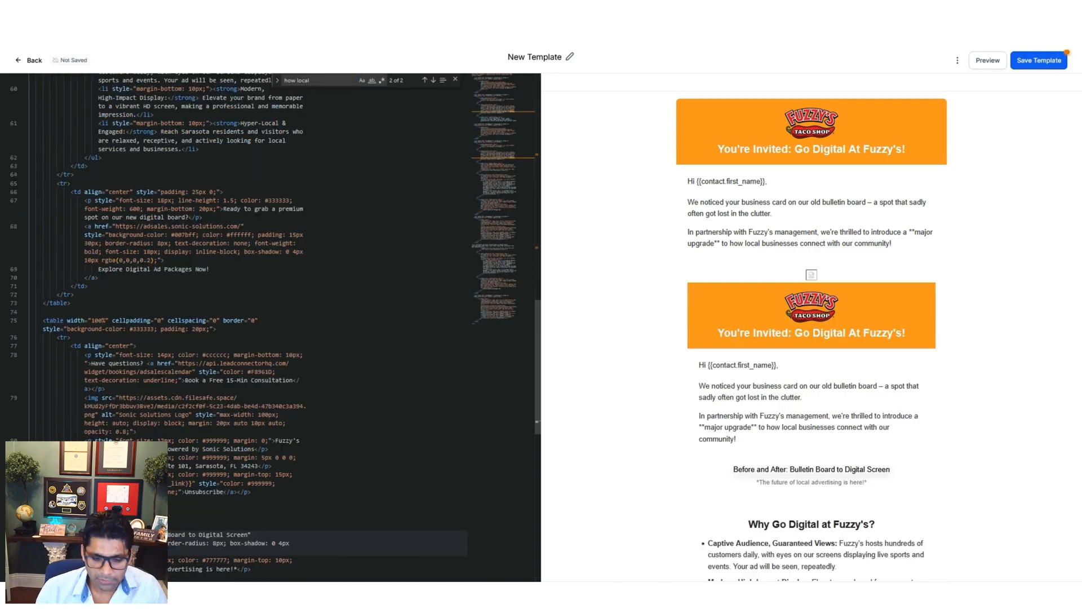
{"action": "type", "text": "https://assets.cdn.filesafe.space"}
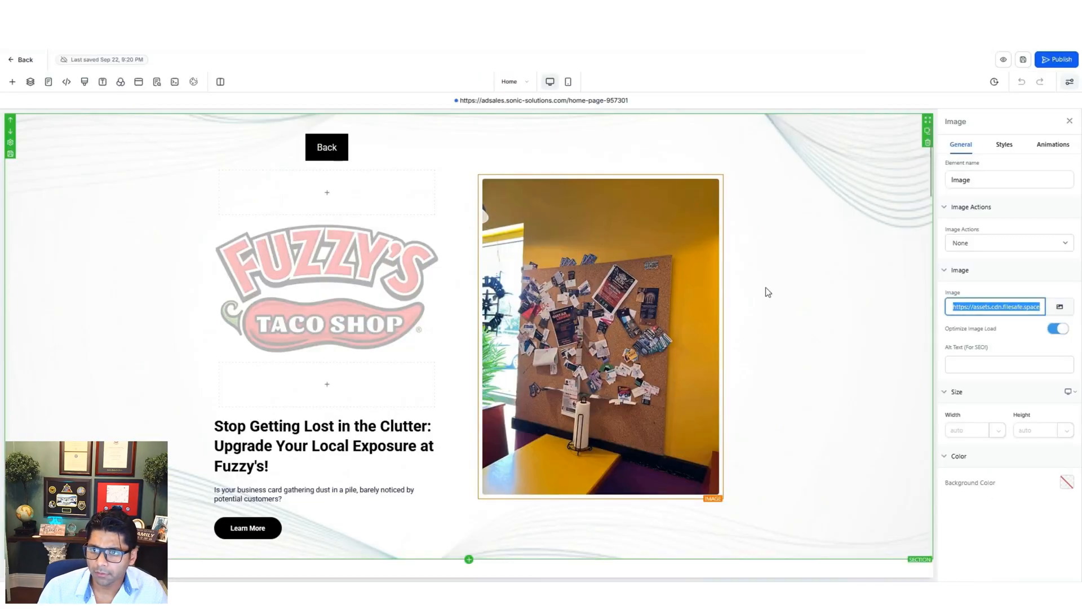
Step: Copy the bulletin board photo's URL from the page builder and paste it as the quoted source of the template's before-and-after image
{"action": "right_click", "coordinate": [993, 303]}
{"action": "left_click", "coordinate": [888, 355]}
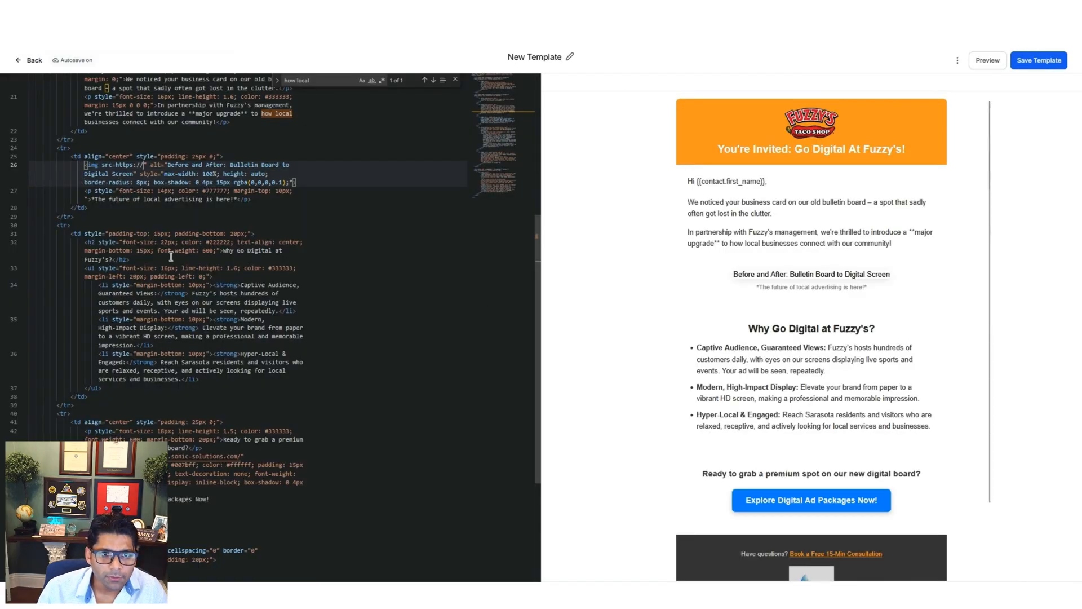
{"action": "left_click_drag", "start_coordinate": [144, 165], "coordinate": [119, 164]}
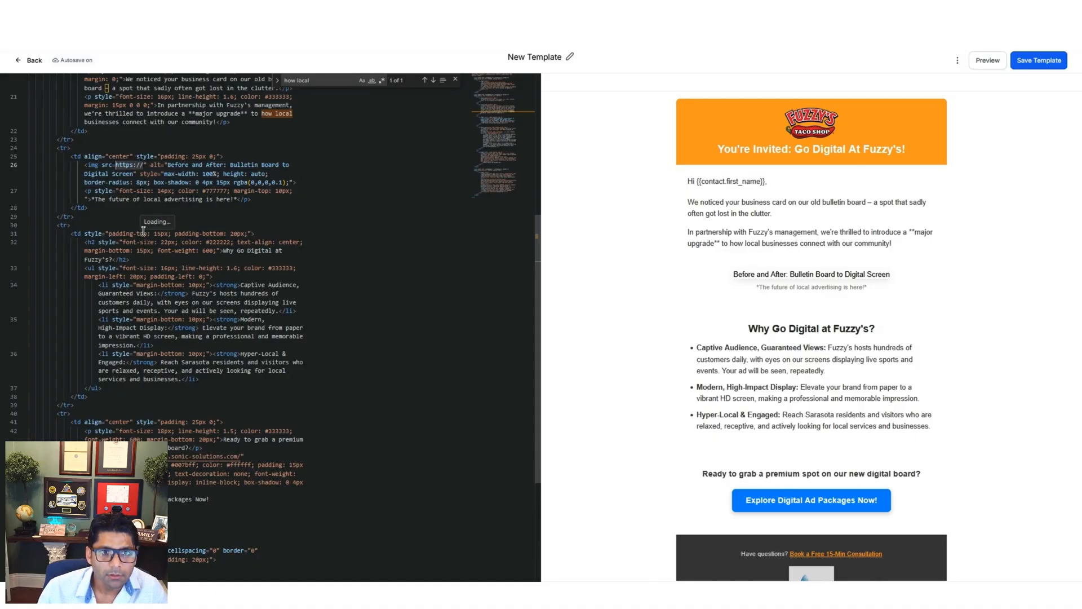
{"action": "type", "text": "https://assets.cdn.filesafe.space/kMUd2yFfDr3bbuv3BveJ/media/68d1ebcbee4bdc5fbe877f34.jpeg"}
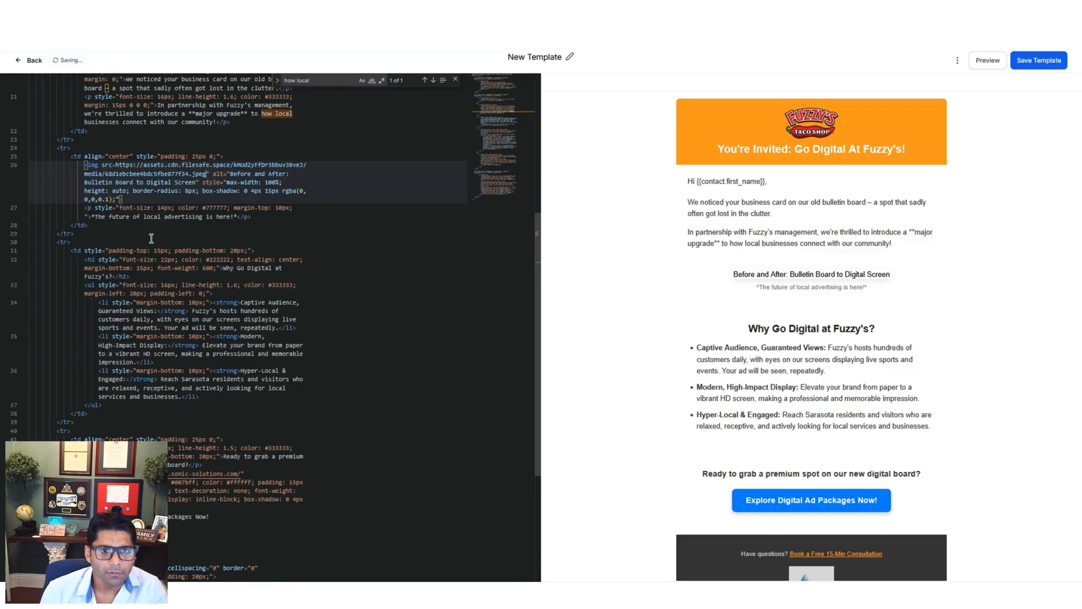
{"action": "type", "text": "\""}
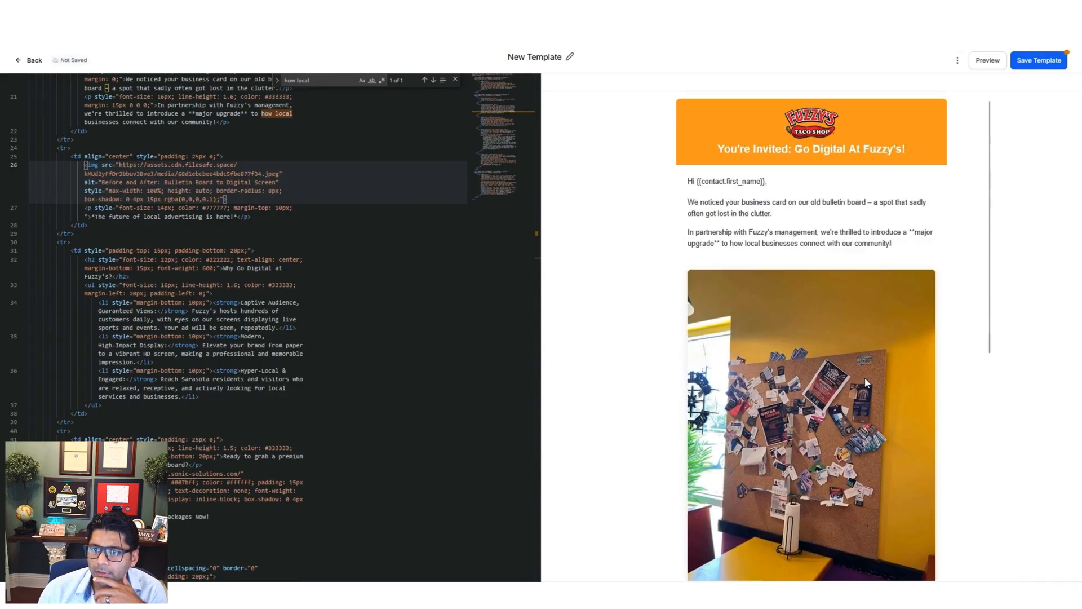
Step: Change the caption under the bulletin board photo to "This is where you business card was found! Much sad : ("
{"action": "scroll", "coordinate": [867, 383], "scroll_direction": "down", "scroll_amount": 3}
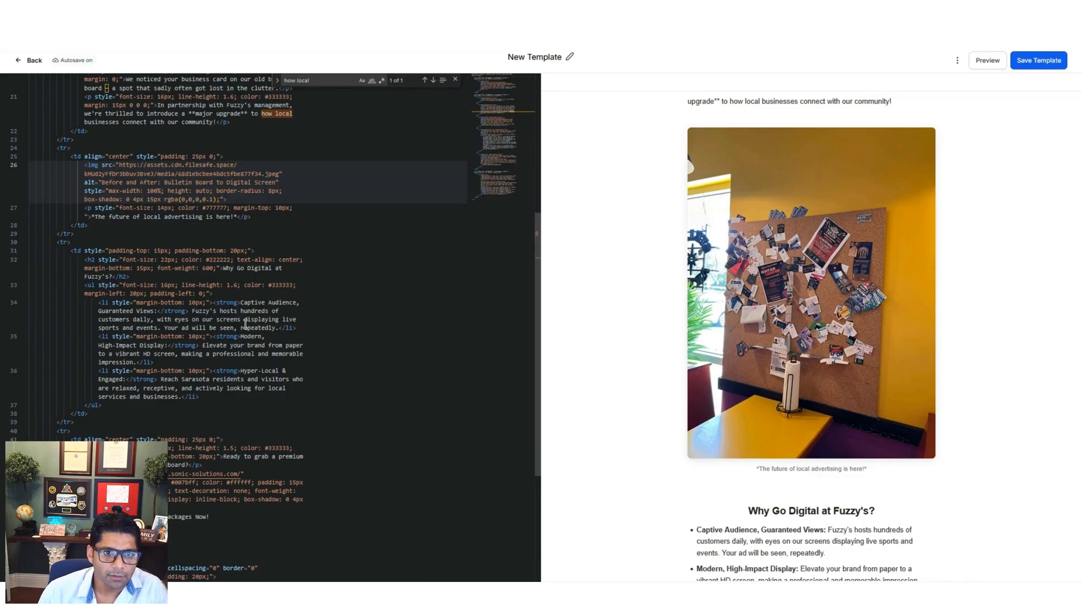
{"action": "left_click", "coordinate": [109, 217]}
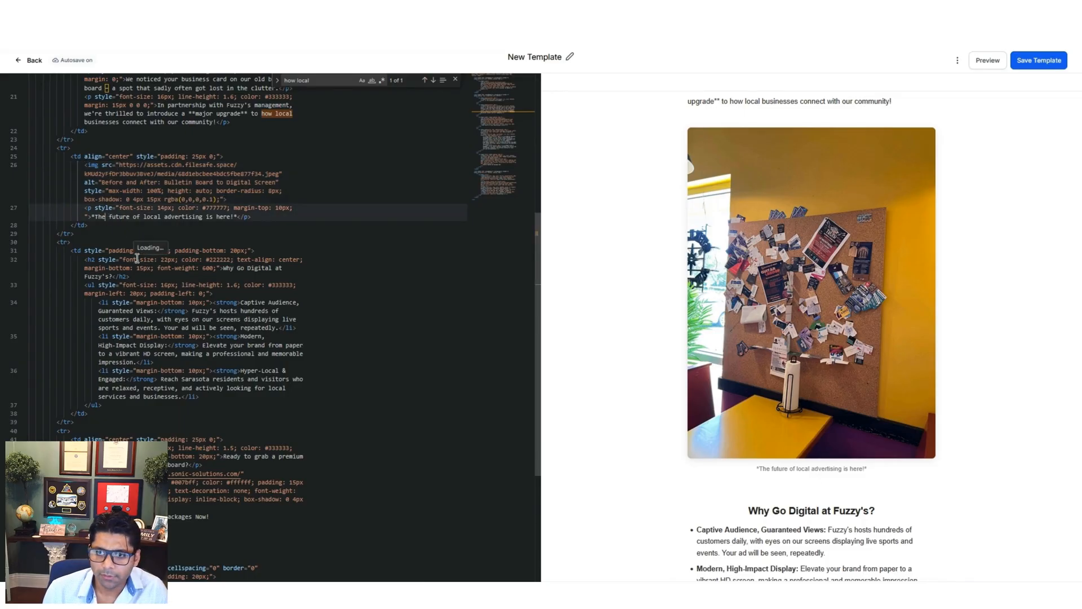
{"action": "key", "text": "BackSpace"}
{"action": "type", "text": "is is w"}
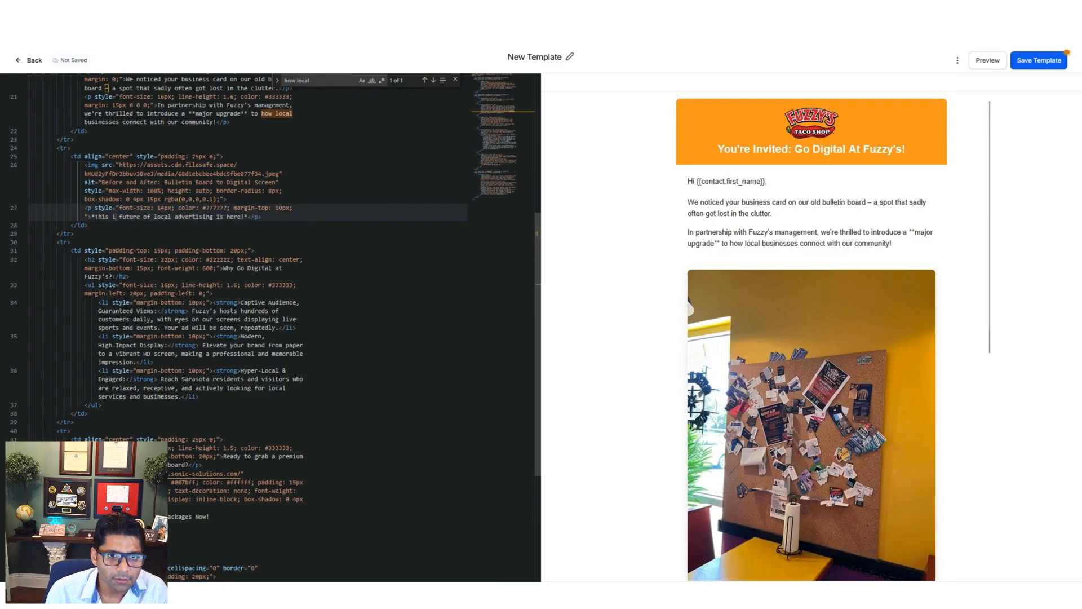
{"action": "type", "text": "here you business ca"}
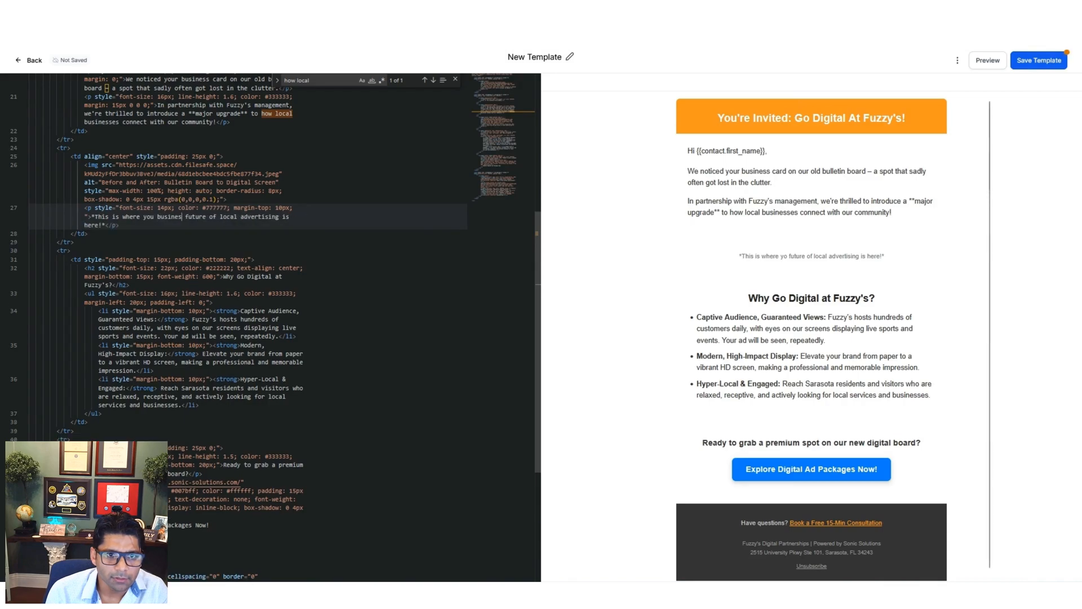
{"action": "type", "text": "rd was found!"}
{"action": "key", "text": "Delete"}
{"action": "type", "text": "Much "}
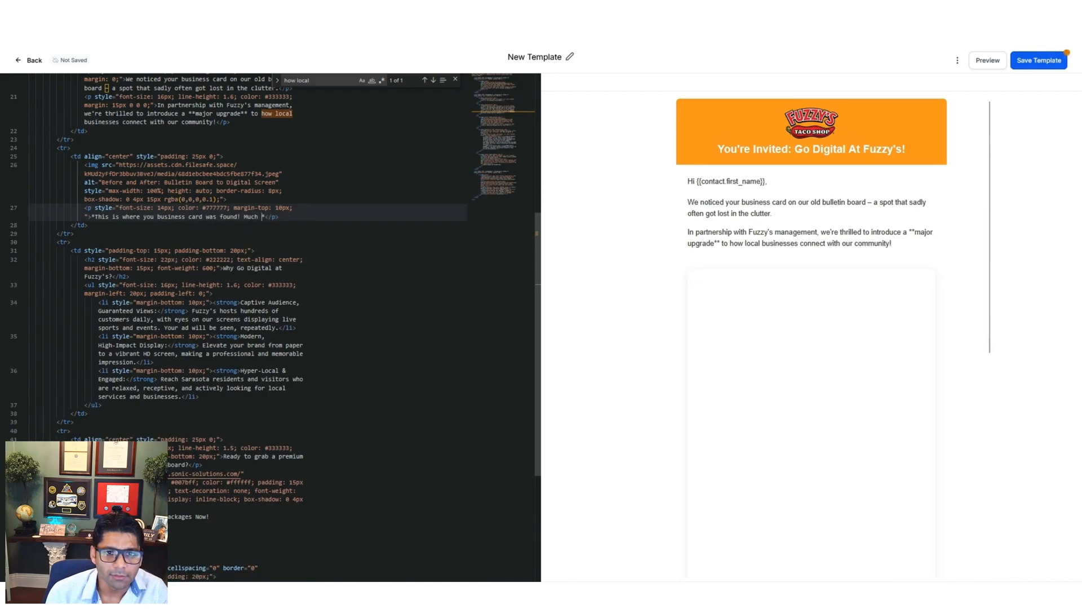
{"action": "type", "text": "sad : ("}
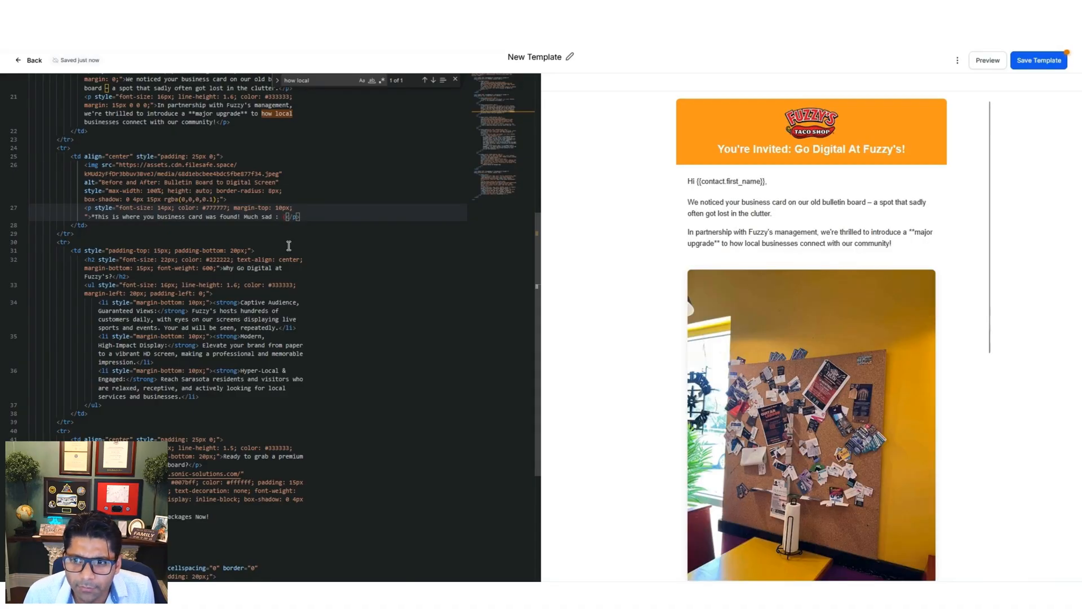
Step: Remove the leading asterisk from the bulletin board photo's caption and correct "you" to "your"
{"action": "left_click", "coordinate": [92, 217]}
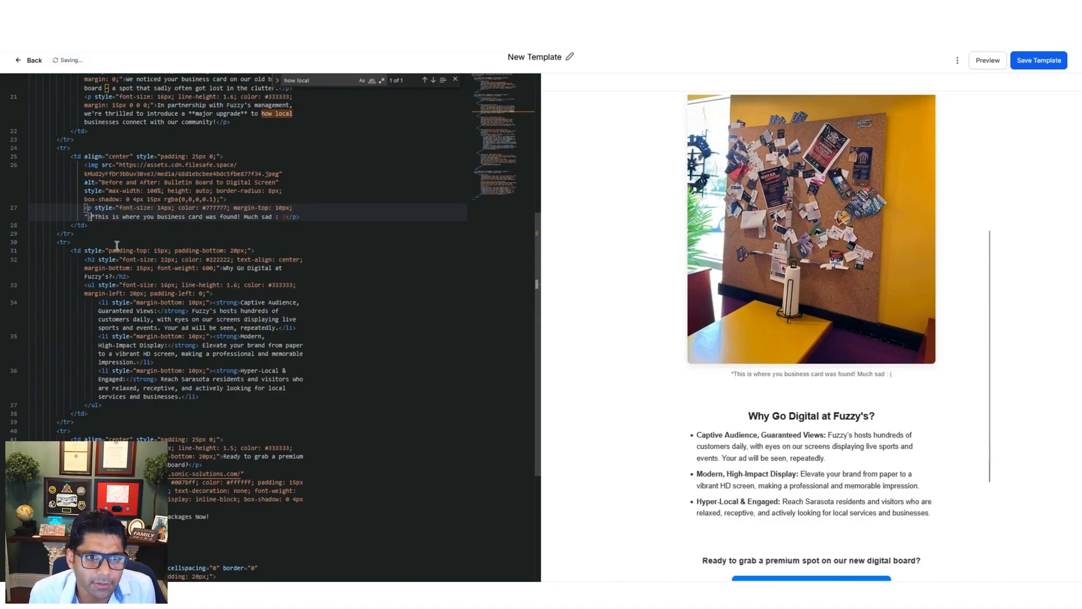
{"action": "key", "text": "Right"}
{"action": "key", "text": "BackSpace"}
{"action": "key", "text": "Right"}
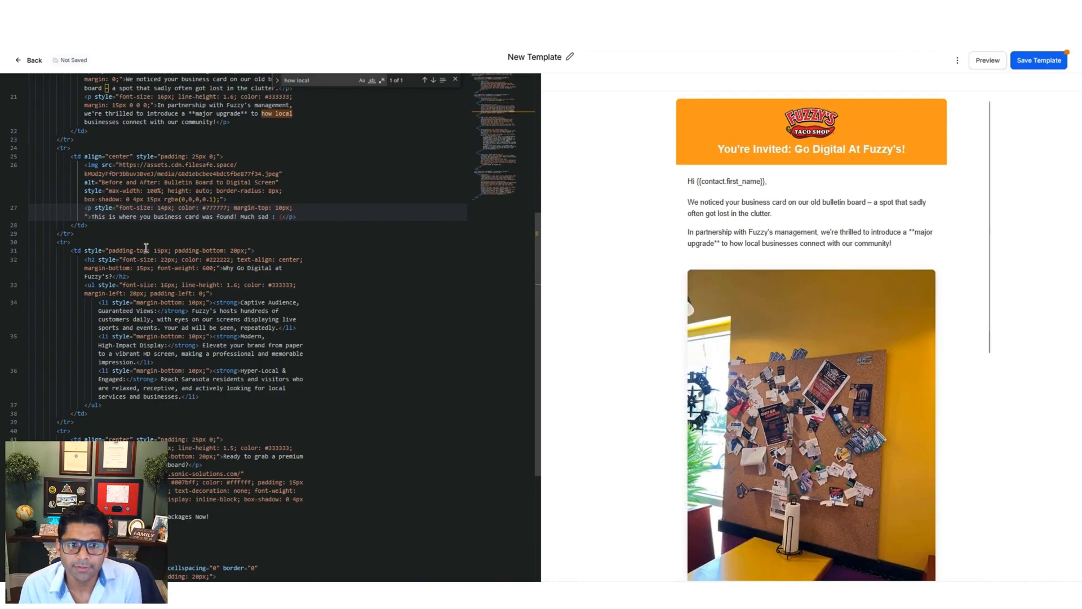
{"action": "scroll", "coordinate": [768, 372], "scroll_direction": "down", "scroll_amount": 2}
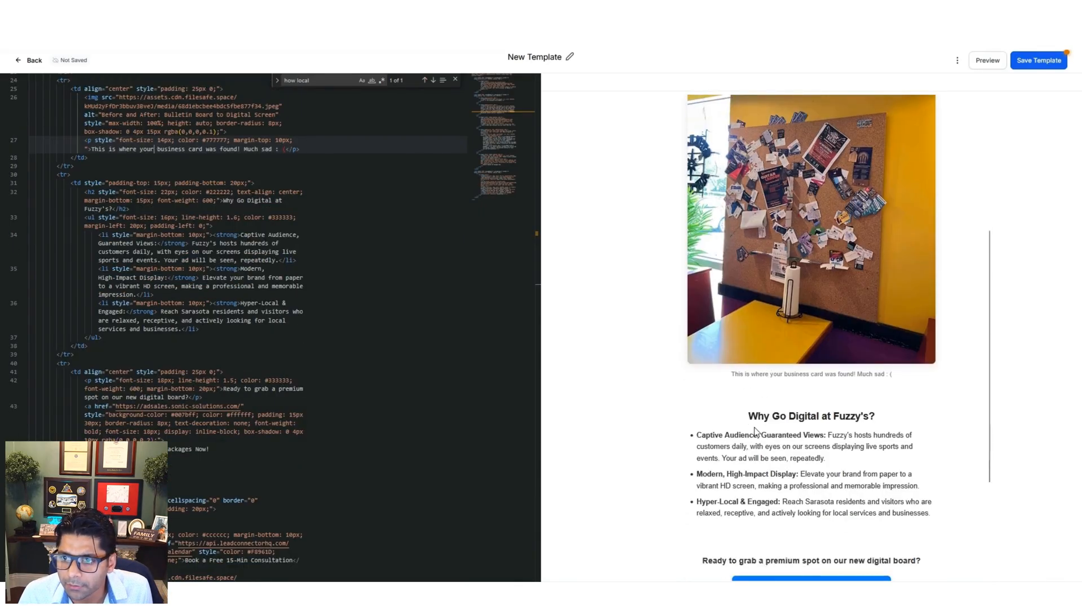
{"action": "scroll", "coordinate": [756, 431], "scroll_direction": "down", "scroll_amount": 3}
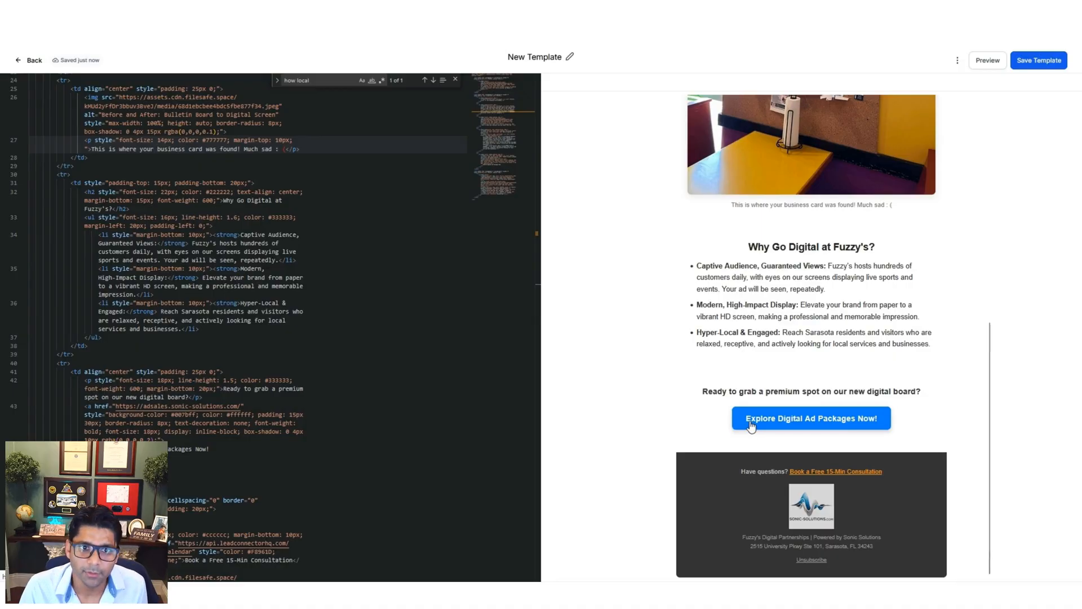
Step: Duplicate the bulletin board image row with its caption directly above the "Why Go Digital at Fuzzy's?" section in the template code
{"action": "scroll", "coordinate": [347, 322], "scroll_direction": "up", "scroll_amount": 3}
{"action": "scroll", "coordinate": [275, 359], "scroll_direction": "up", "scroll_amount": 2}
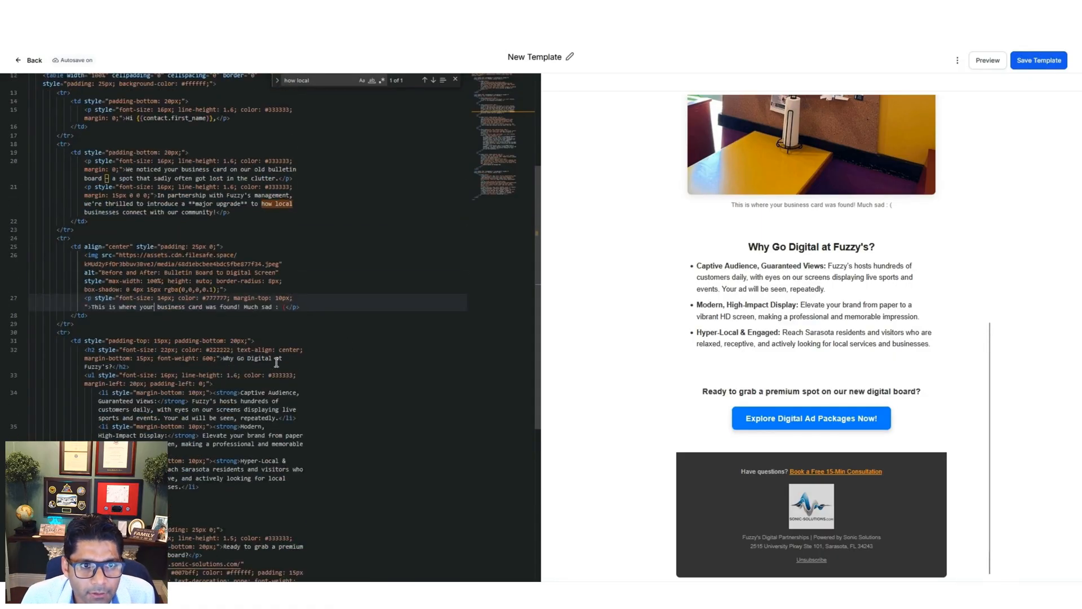
{"action": "left_click_drag", "start_coordinate": [74, 332], "coordinate": [55, 231]}
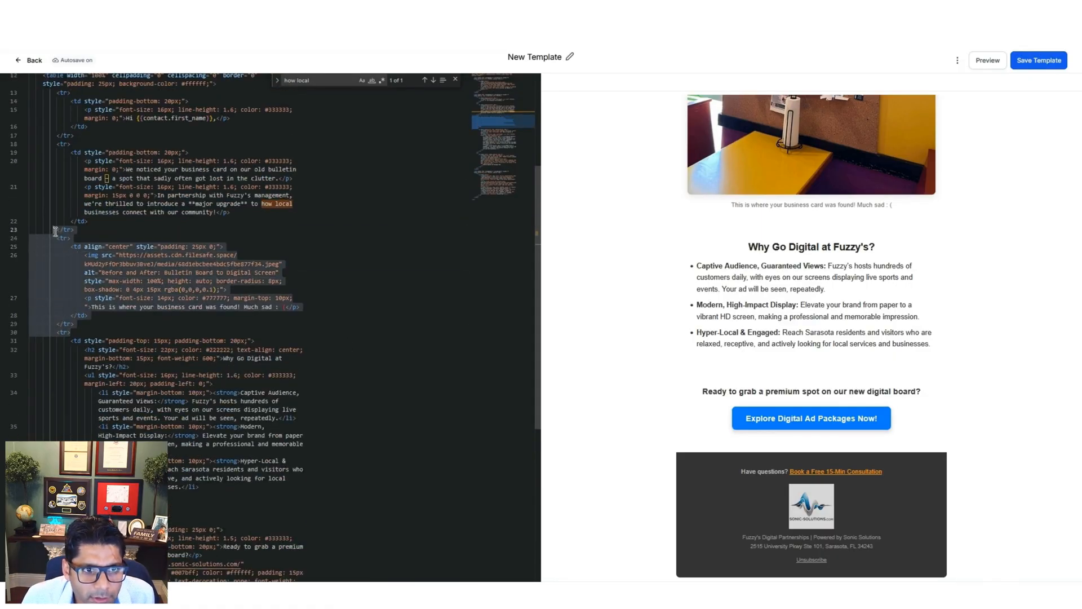
{"action": "left_click", "coordinate": [74, 331]}
{"action": "key", "text": "Return"}
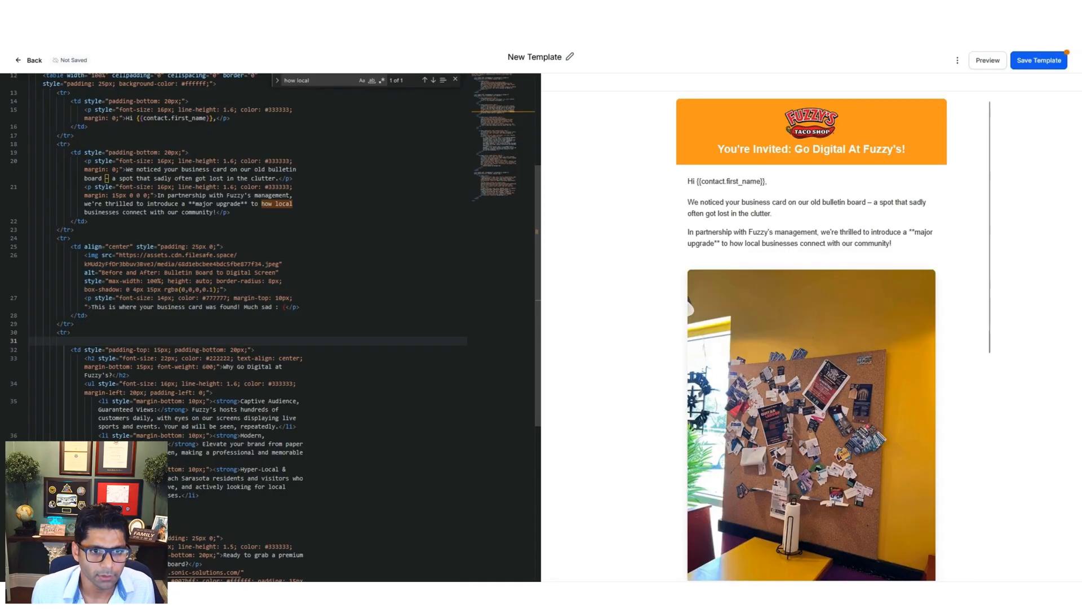
{"action": "type", "text": "</tr> <tr> <td align=\"center\" style=\"padding: 25px 0;\"> <img src=\"https://assets.cdn.filesafe.space/kMUd2yFfDr3bbuv3Bve3/media/68d1ebcbee4bdc5fbe877f34.jpeg\" alt=\"Before and After: Bulletin Board to Digital Screen\" style=\"max-width: 100%; height: auto; border-radius: 8px; box-shadow: 0 4px 15px rgba(0,0,0,0.1);\"> <p style=\"font-size: 14px; color: #777777; margin-top: 10px;\">This is where your business card was found! Much sad : (</p> </td> </tr> <tr>"}
{"action": "scroll", "coordinate": [853, 413], "scroll_direction": "down", "scroll_amount": 8}
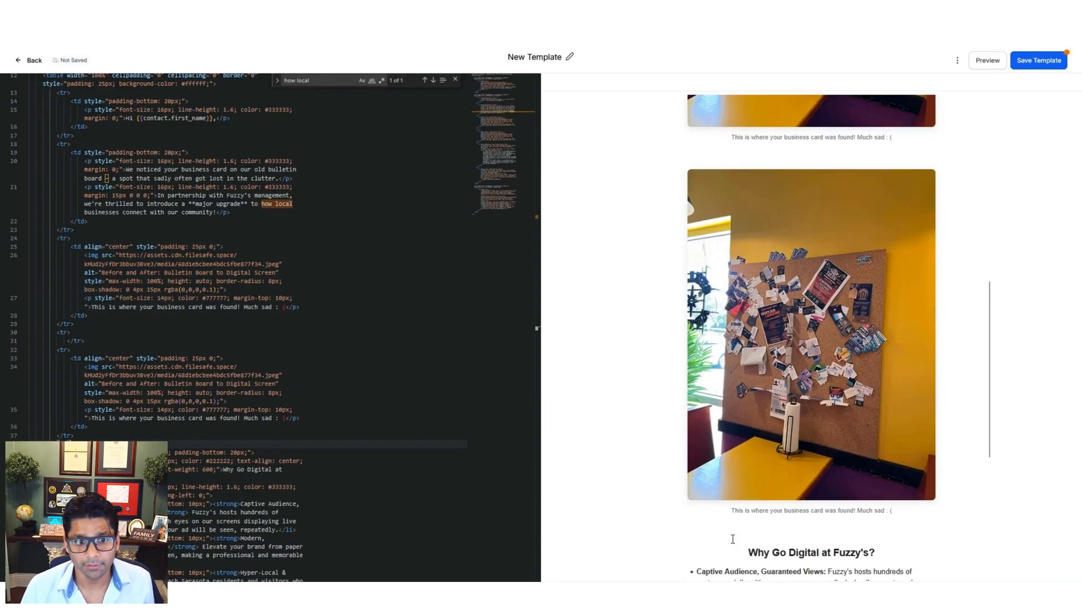
Step: Change the duplicated image's caption to "This is where your ad belongs! Much happy : )"
{"action": "left_click", "coordinate": [137, 420]}
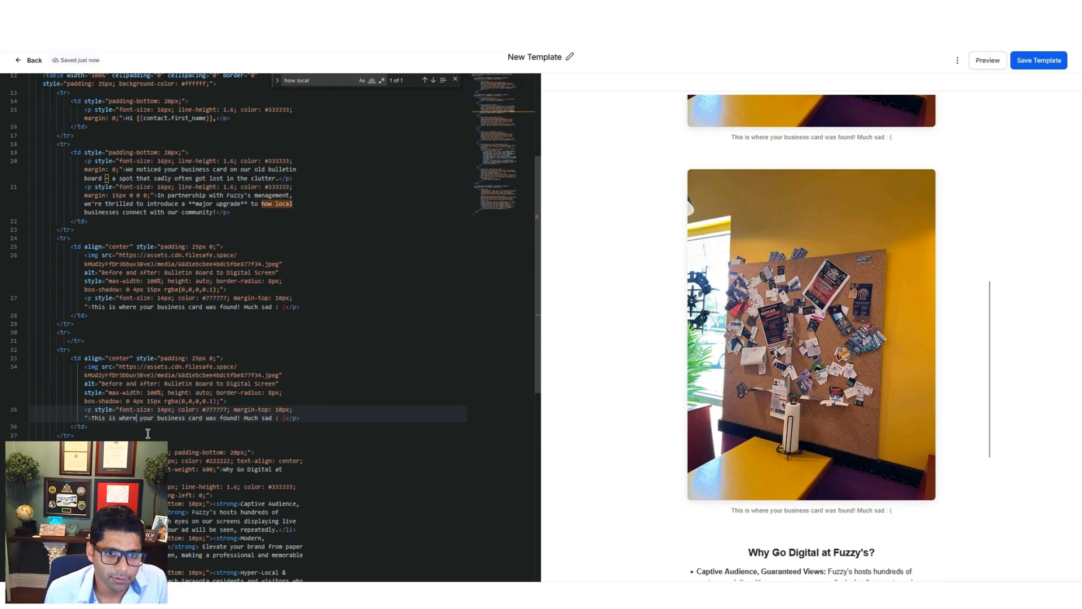
{"action": "key", "text": "Right"}
{"action": "key", "text": "Right"}
{"action": "key", "text": "Right"}
{"action": "key", "text": "Right"}
{"action": "key", "text": "Right"}
{"action": "key", "text": "Right"}
{"action": "type", "text": "ad belongs!"}
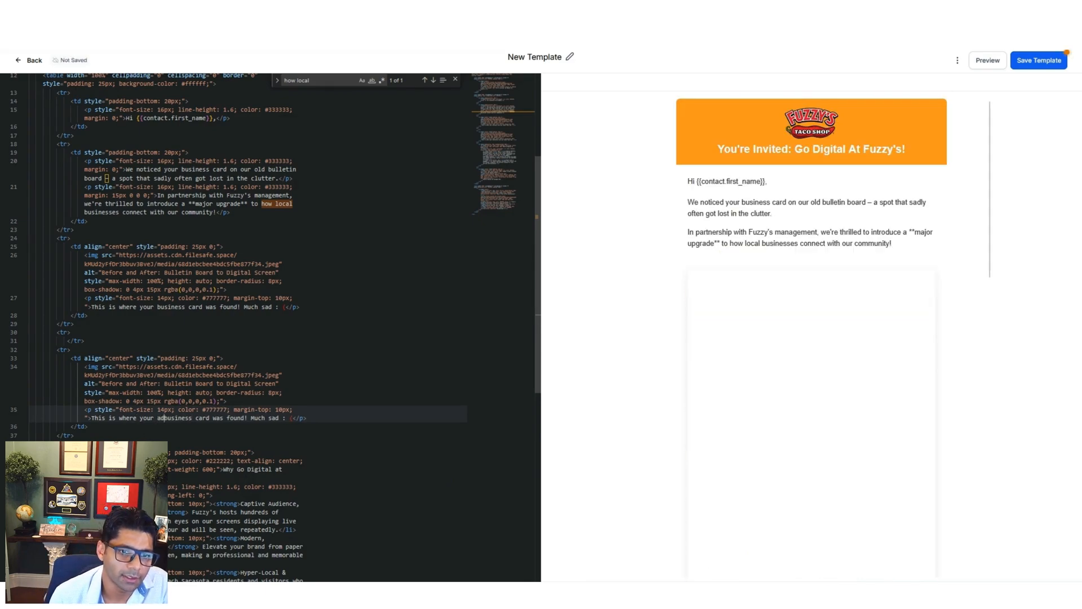
Step: Copy the cheering crowd photo's URL from the page builder and use it as the source of the duplicated template image
{"action": "scroll", "coordinate": [835, 431], "scroll_direction": "down", "scroll_amount": 9}
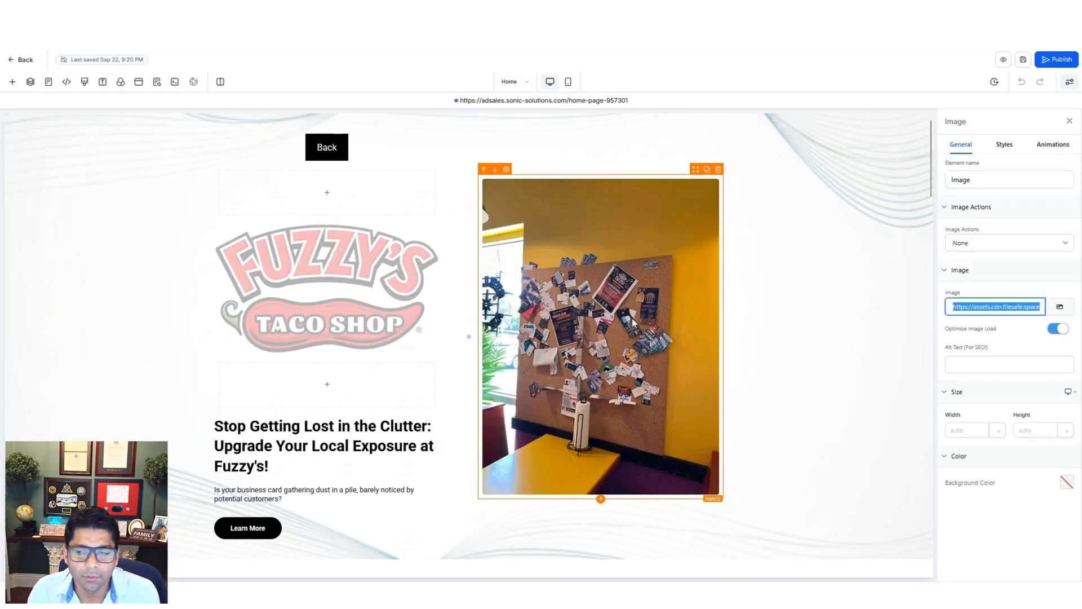
{"action": "scroll", "coordinate": [641, 329], "scroll_direction": "down", "scroll_amount": 15}
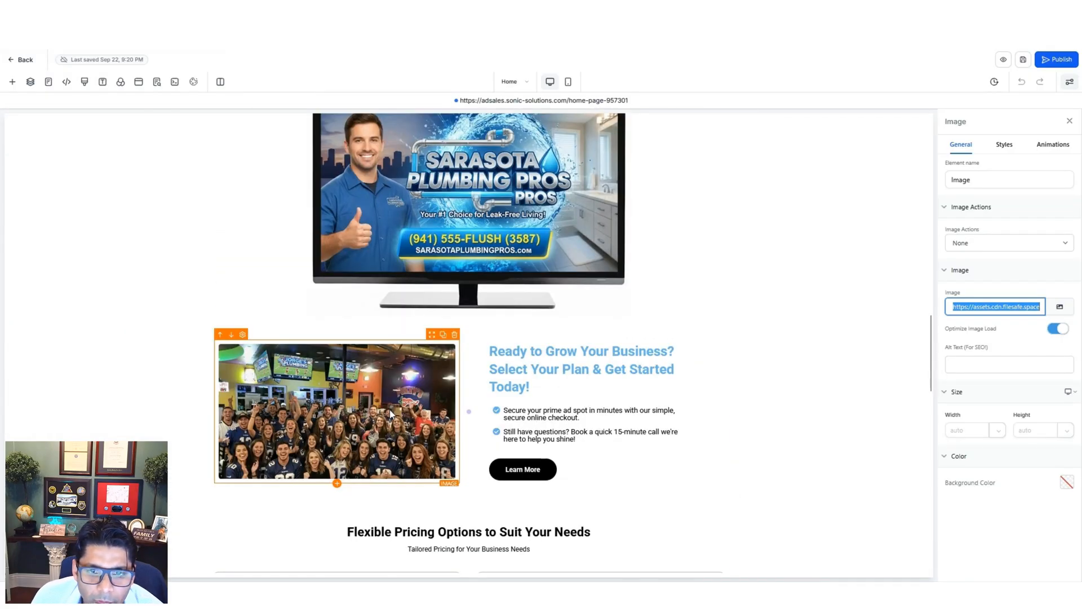
{"action": "left_click", "coordinate": [390, 410]}
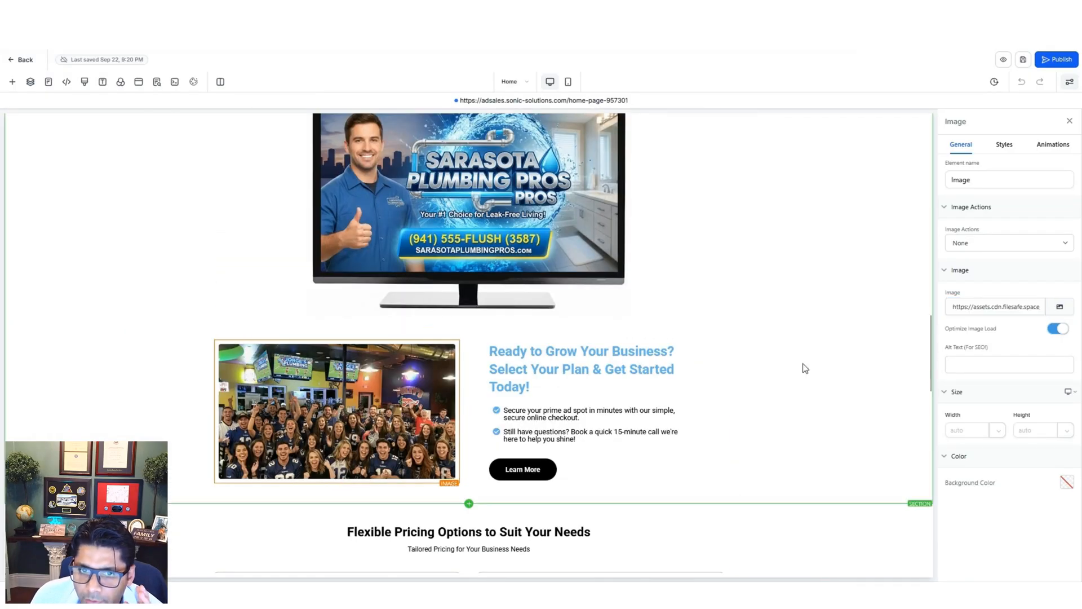
{"action": "triple_click", "coordinate": [996, 307]}
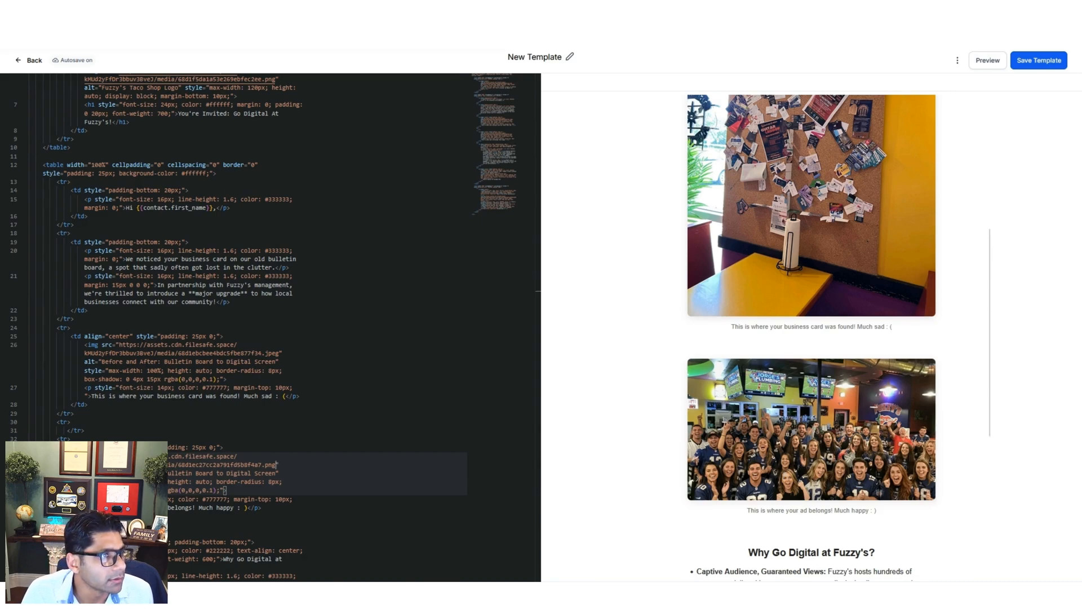
Step: Replace the text emoticons in the two image captions with a sad emoji after "Much sad" and a smiling emoji after "Much happy"
{"action": "left_click_drag", "start_coordinate": [275, 396], "coordinate": [286, 396]}
{"action": "type", "text": "😢"}
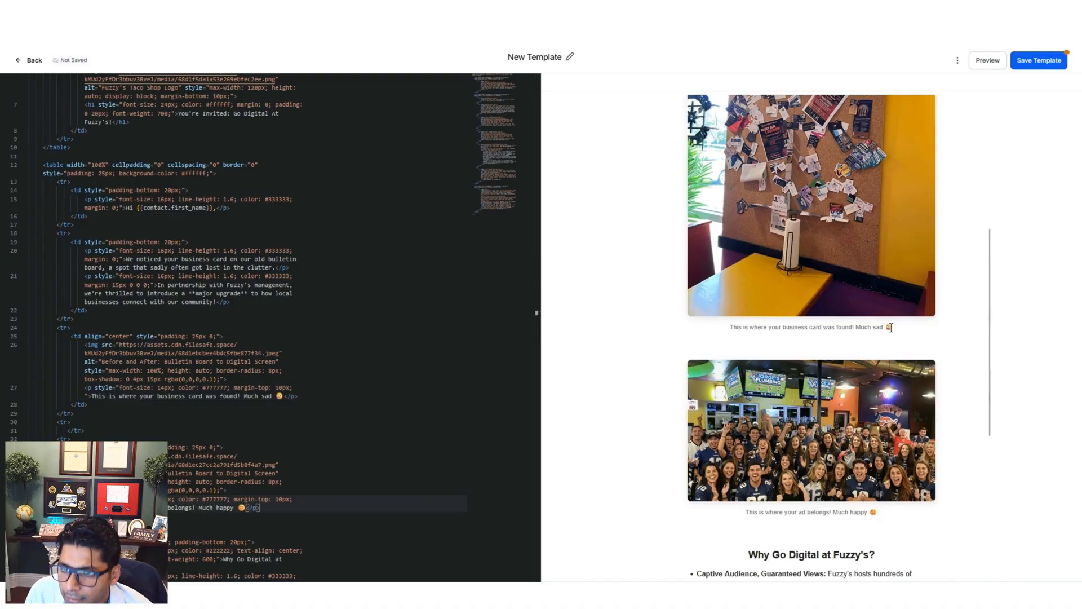
{"action": "scroll", "coordinate": [924, 479], "scroll_direction": "down", "scroll_amount": 5}
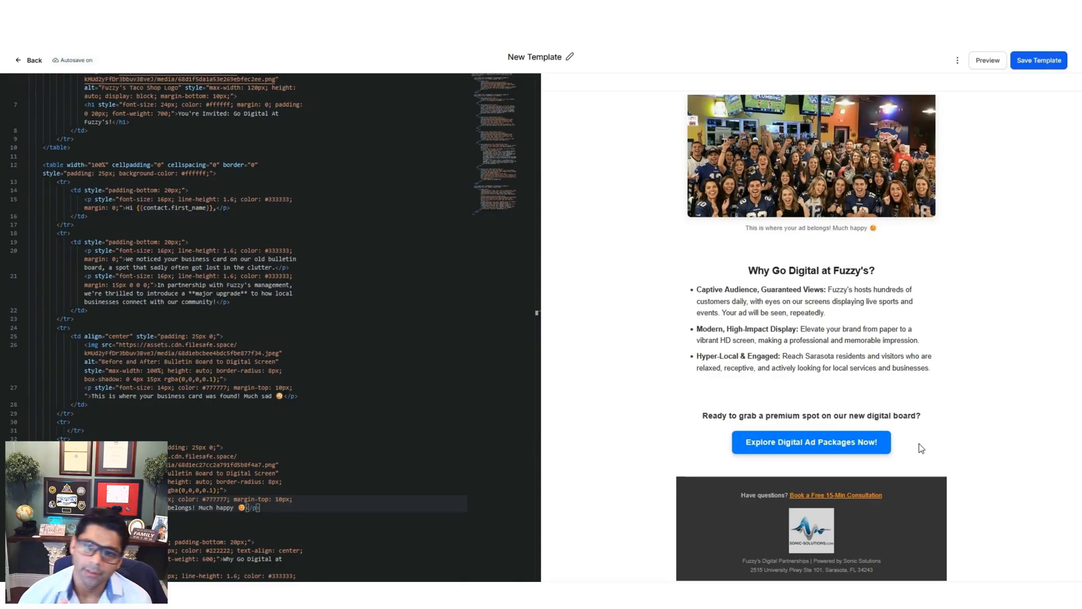
Step: Locate the "Explore Digital Ad Packages Now!" button's link in the code and examine the live ad sales page down to its consultation calendar
{"action": "scroll", "coordinate": [936, 416], "scroll_direction": "down", "scroll_amount": 1}
{"action": "scroll", "coordinate": [936, 416], "scroll_direction": "down", "scroll_amount": 1}
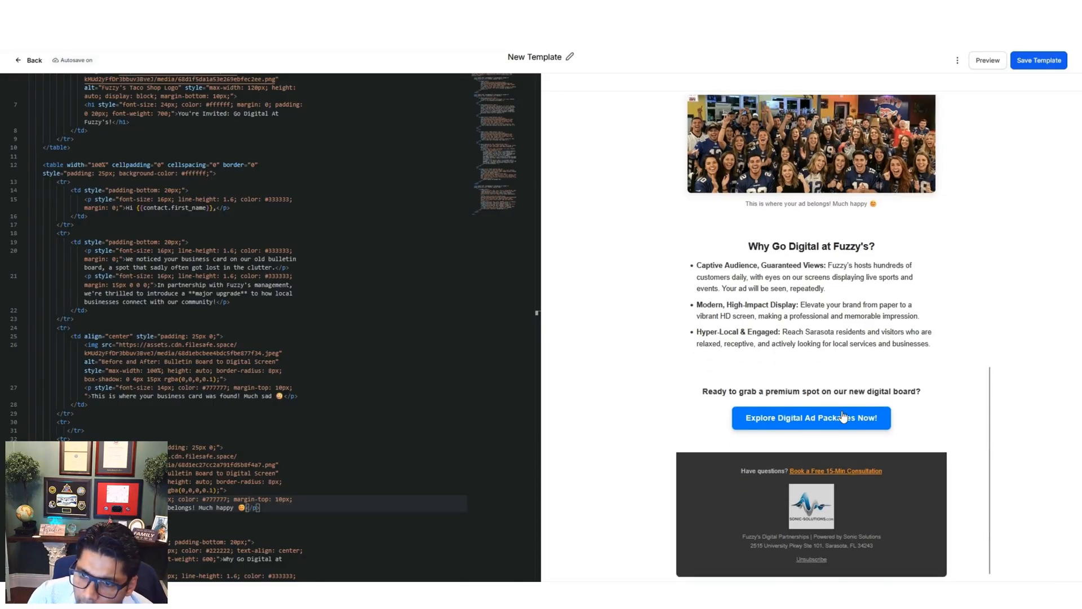
{"action": "scroll", "coordinate": [227, 437], "scroll_direction": "down", "scroll_amount": 3}
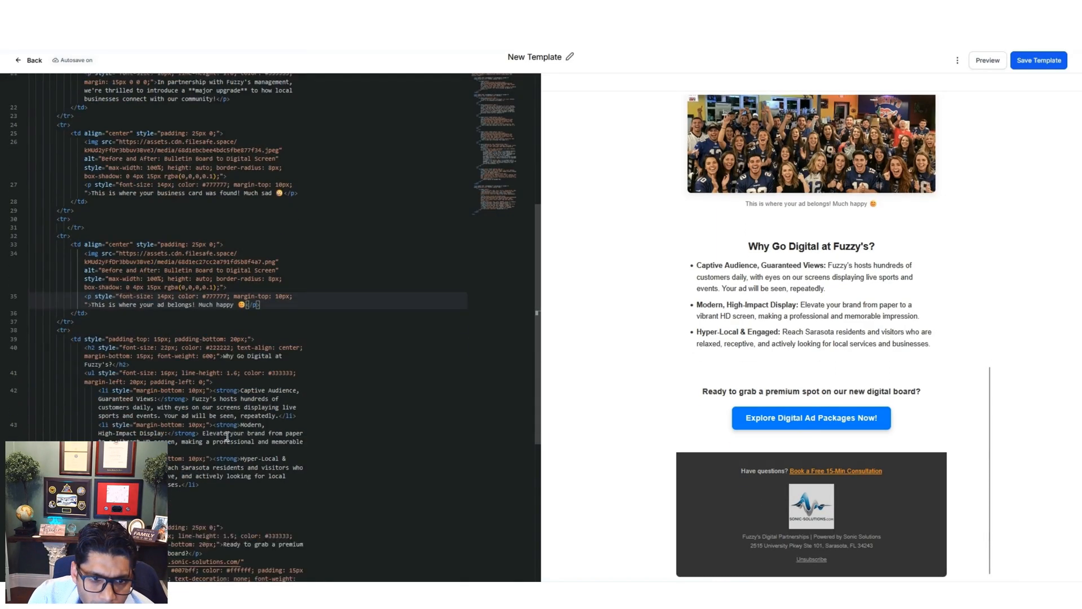
{"action": "scroll", "coordinate": [223, 451], "scroll_direction": "down", "scroll_amount": 2}
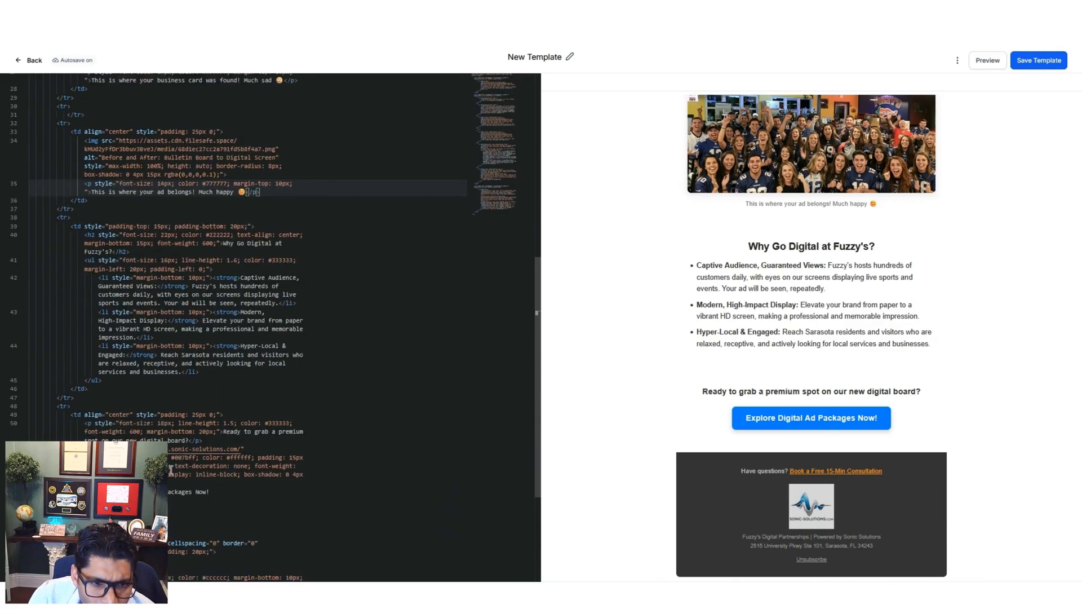
{"action": "left_click_drag", "start_coordinate": [117, 449], "coordinate": [239, 451]}
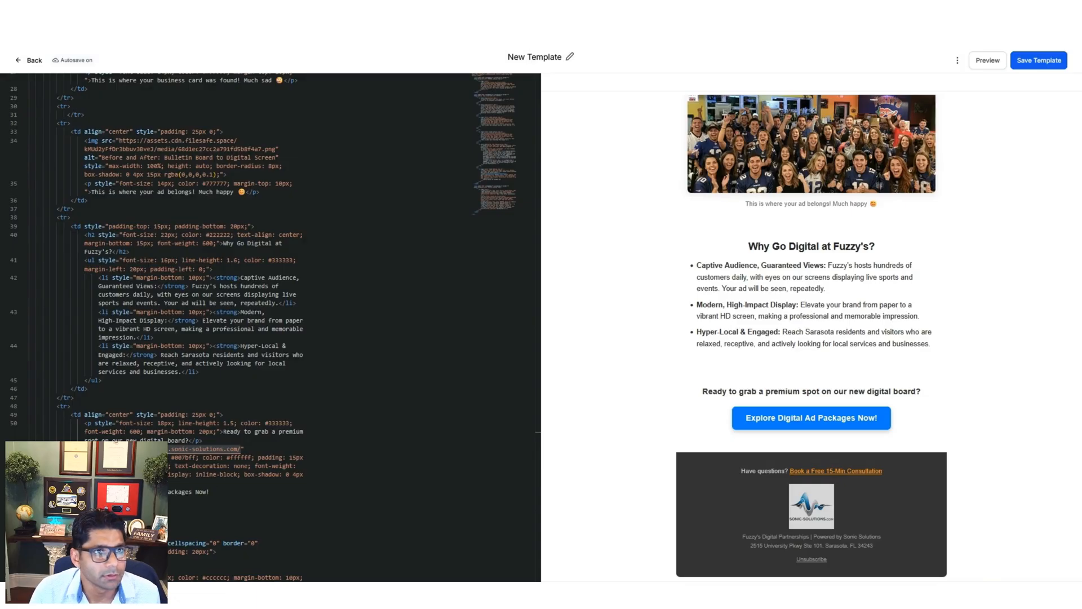
{"action": "left_click", "coordinate": [651, 11]}
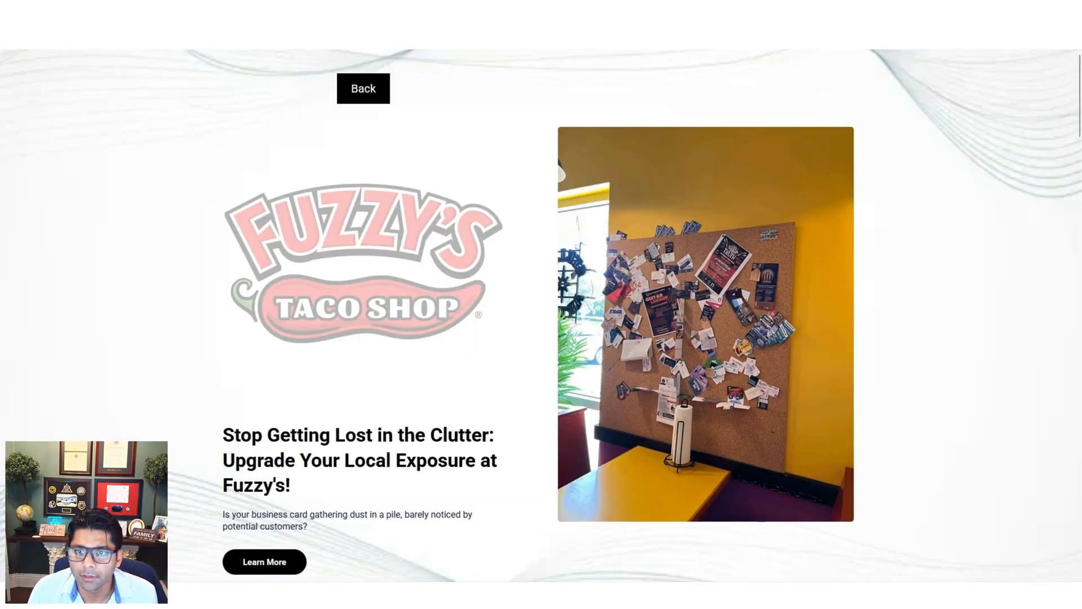
{"action": "scroll", "coordinate": [592, 212], "scroll_direction": "down", "scroll_amount": 20}
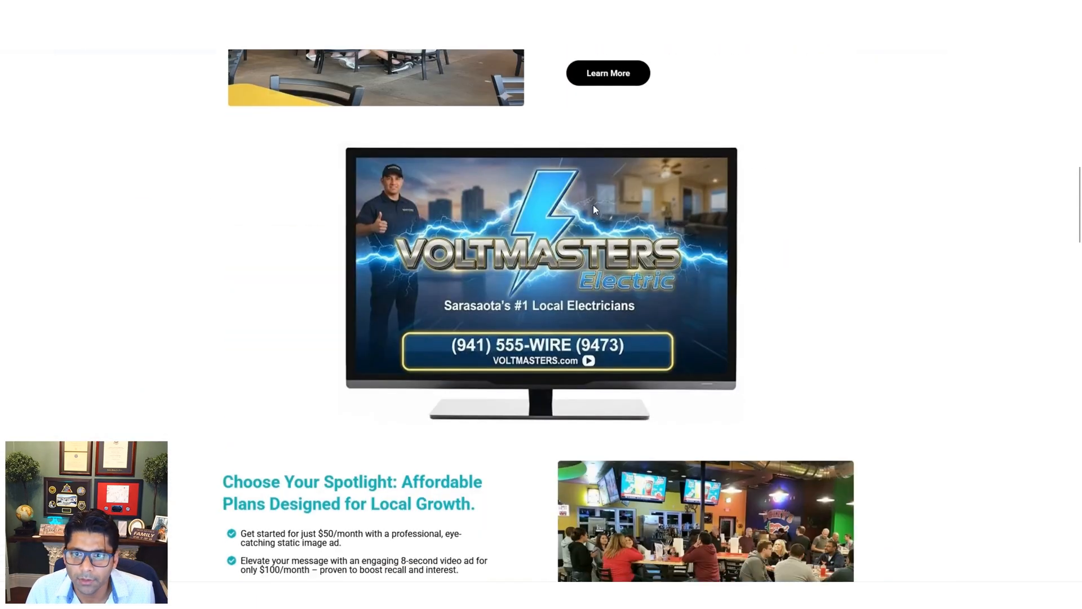
{"action": "scroll", "coordinate": [593, 208], "scroll_direction": "down", "scroll_amount": 12}
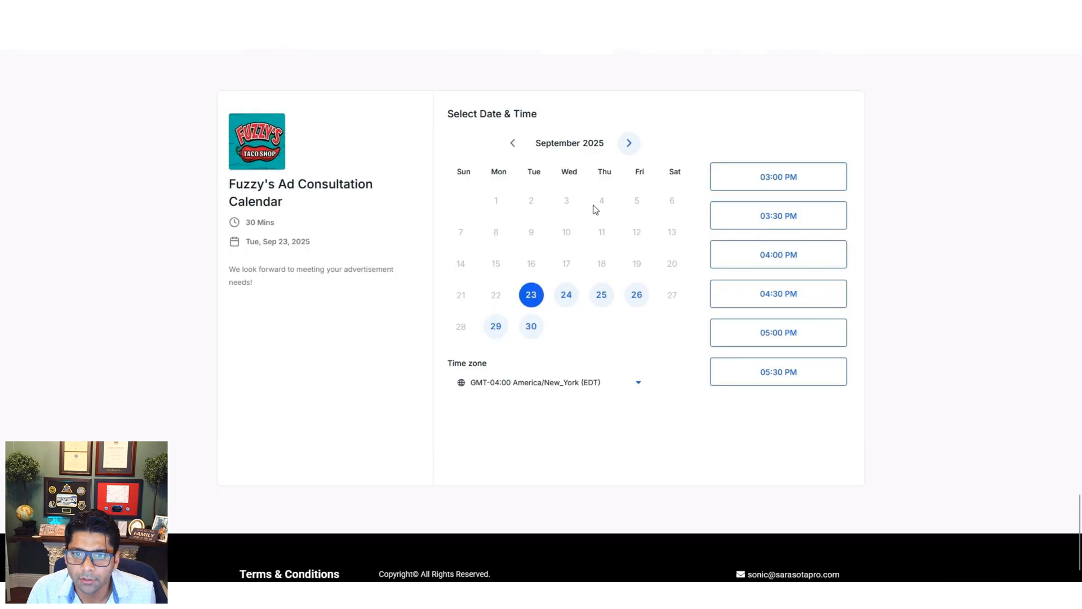
{"action": "scroll", "coordinate": [593, 209], "scroll_direction": "up", "scroll_amount": 7}
{"action": "scroll", "coordinate": [593, 209], "scroll_direction": "up", "scroll_amount": 10}
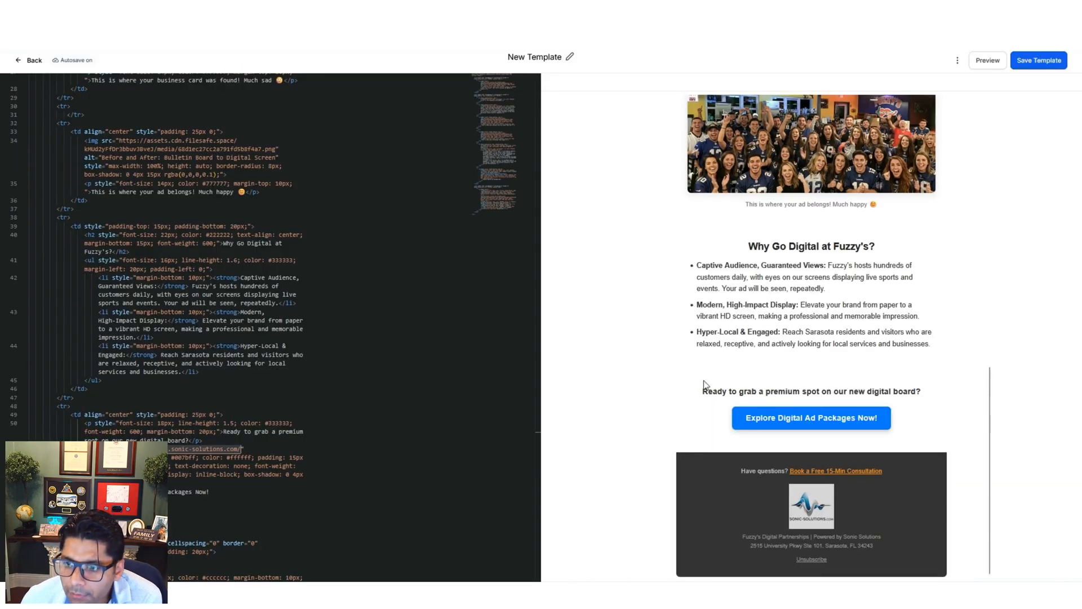
{"action": "scroll", "coordinate": [715, 394], "scroll_direction": "up", "scroll_amount": 15}
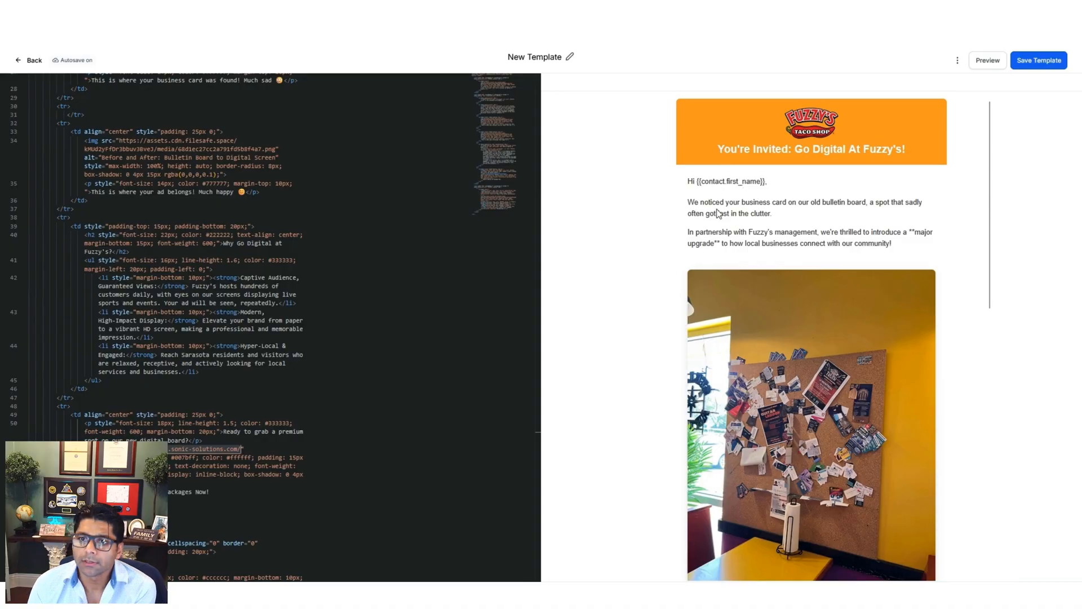
Step: Rename the email template as "Fuzzy's Ad Invite v1", save it and return to the email templates list
{"action": "left_click", "coordinate": [1048, 61]}
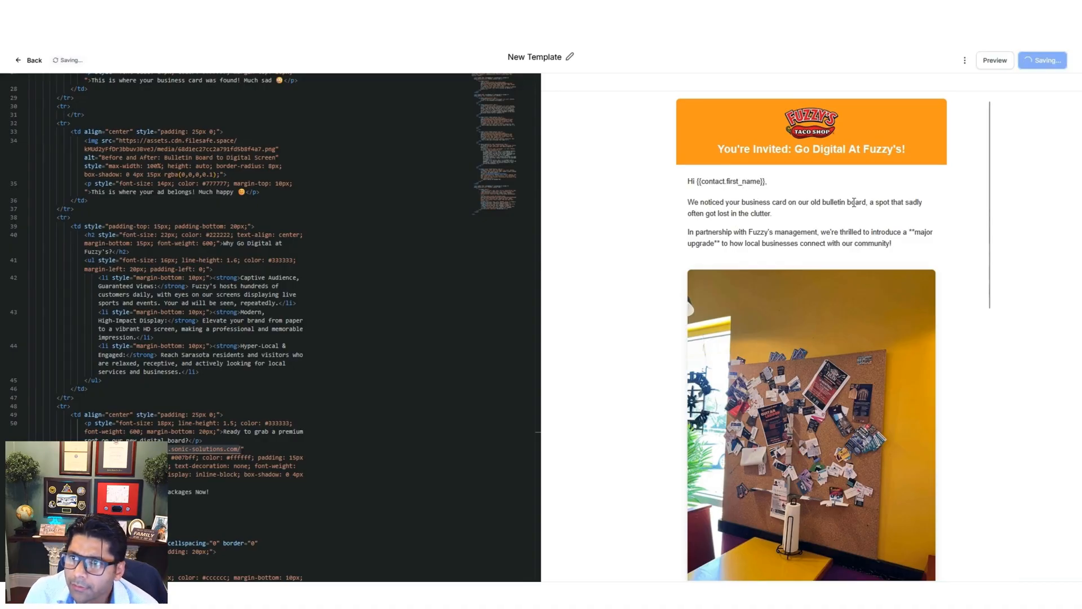
{"action": "left_click", "coordinate": [531, 58]}
{"action": "type", "text": "Fuzzy's Ad"}
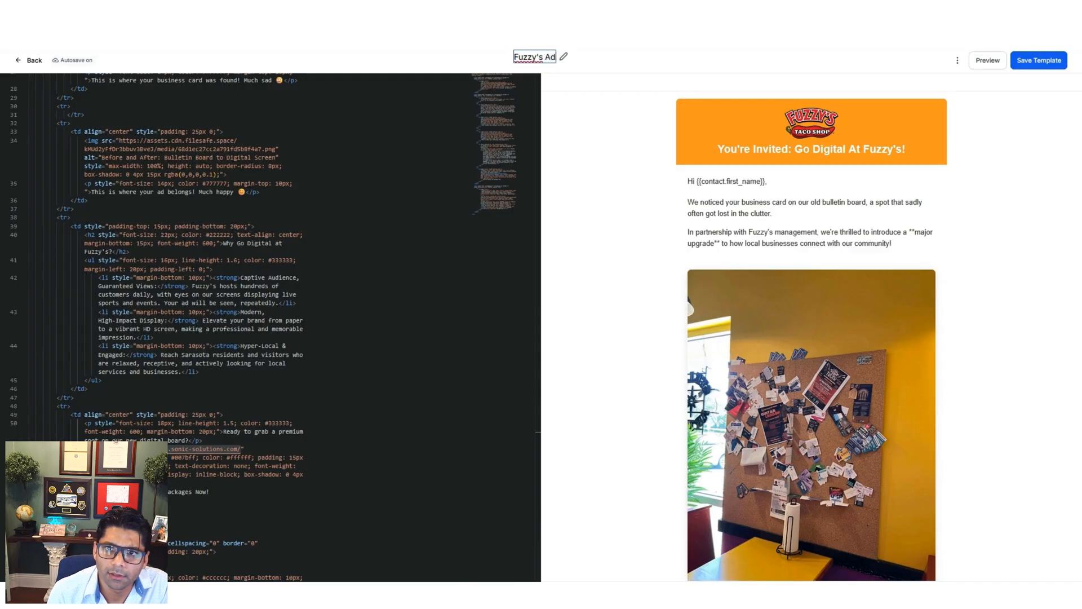
{"action": "type", "text": " In"}
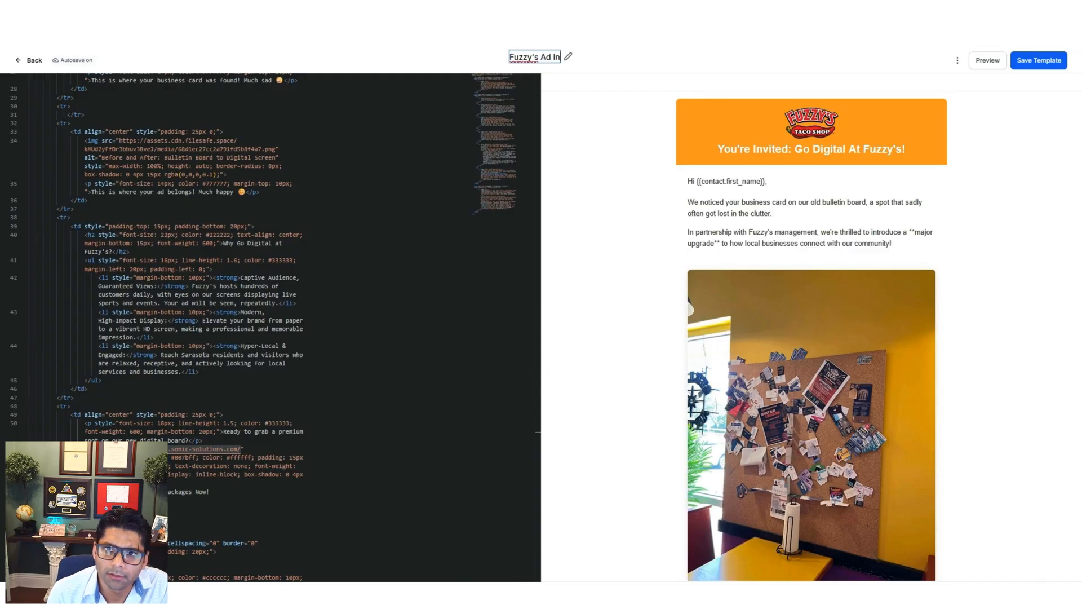
{"action": "type", "text": "vite v1"}
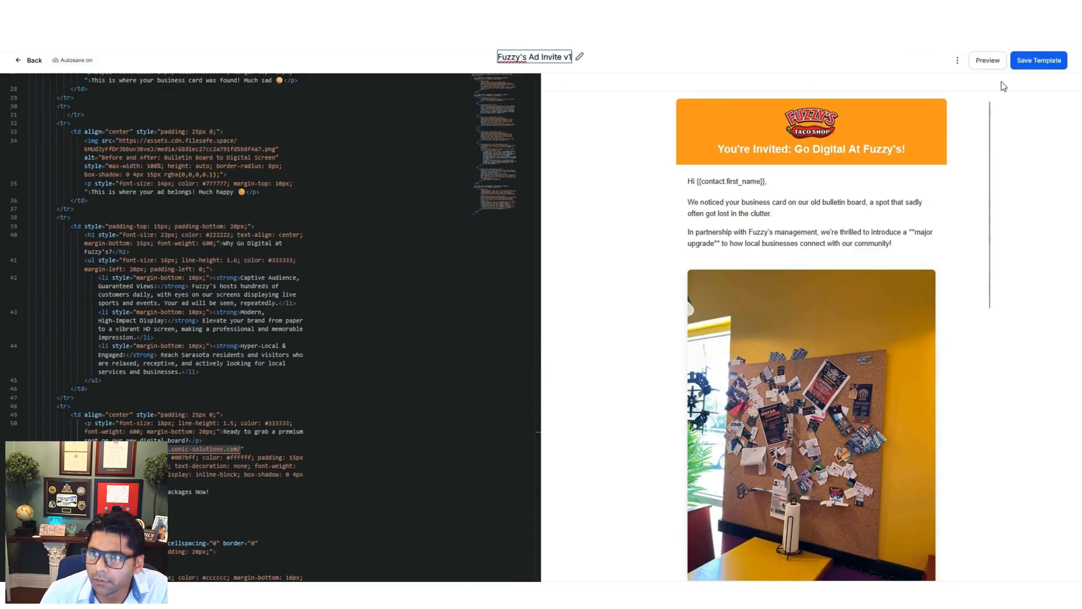
{"action": "left_click", "coordinate": [1038, 61]}
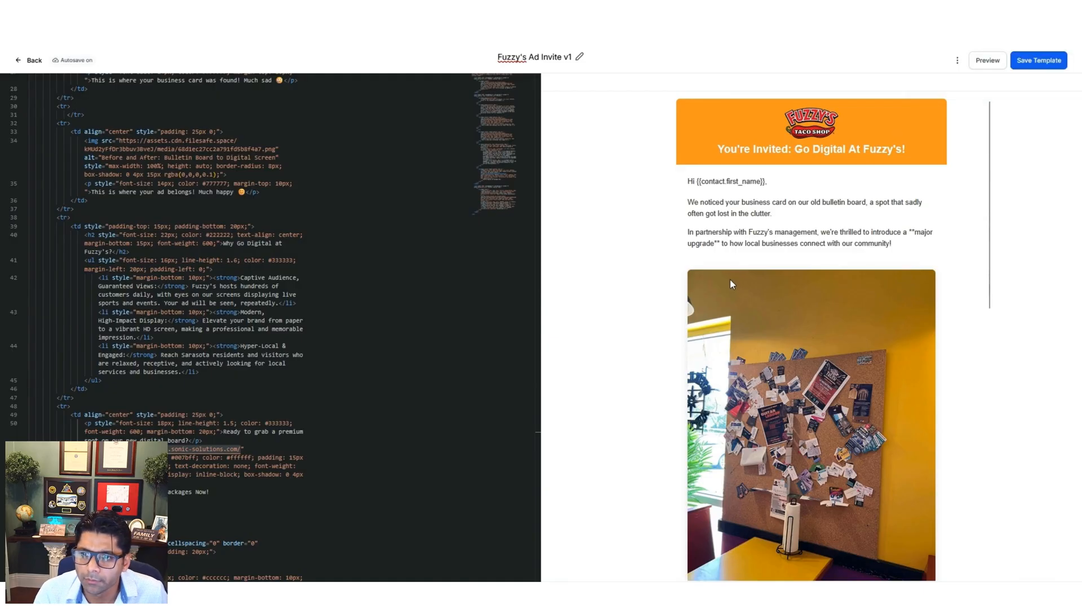
{"action": "left_click", "coordinate": [21, 64]}
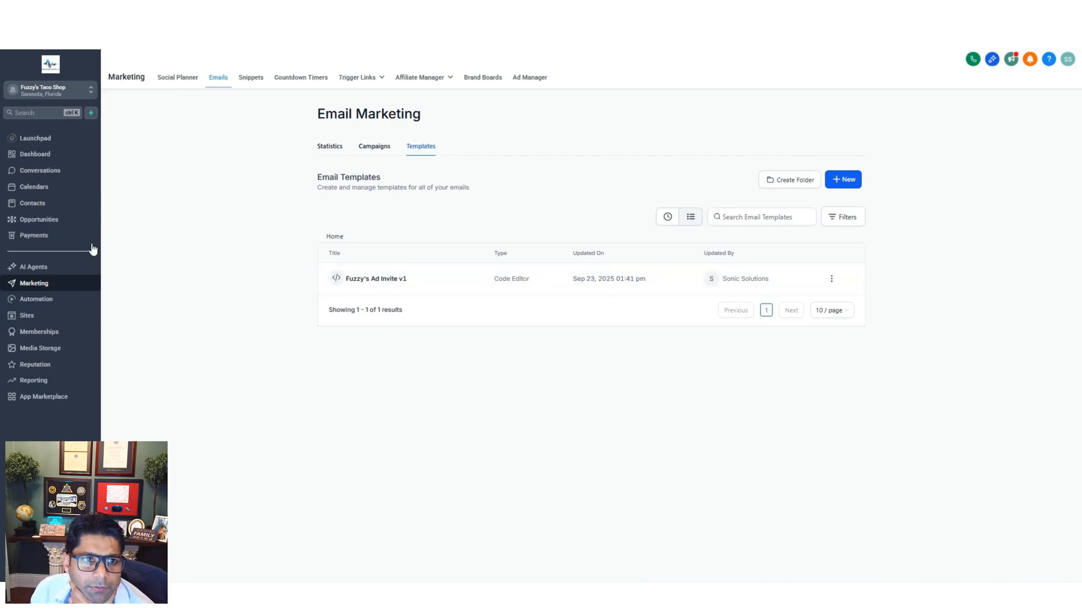
Step: Start a bulk email to the test contact first in the contacts list, with action name "Fuzzy's Ad Invite" and template "Fuzzy's Ad Invite v1"
{"action": "left_click", "coordinate": [35, 204]}
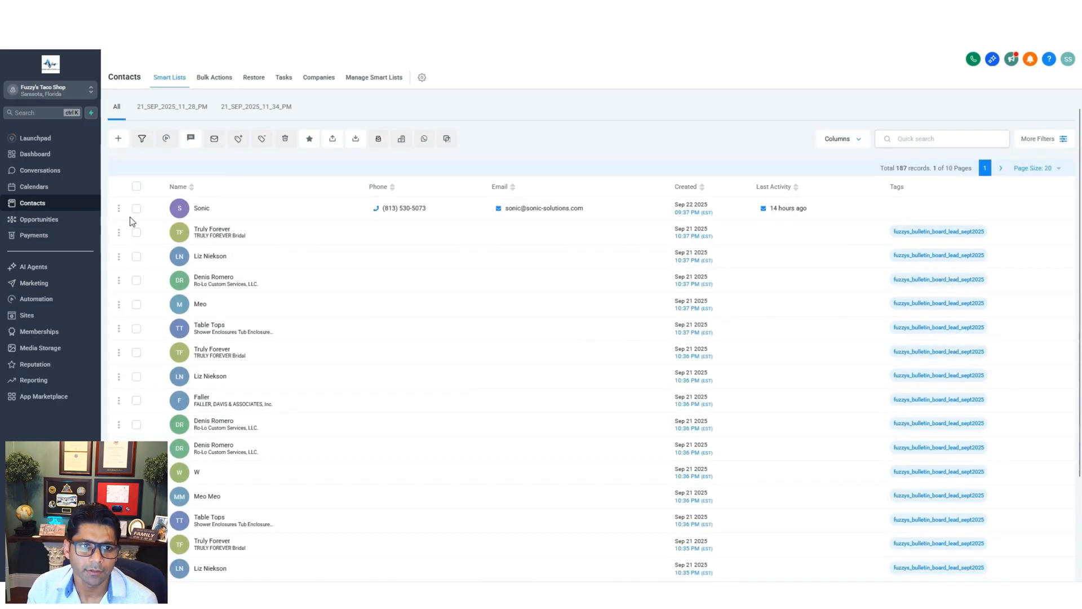
{"action": "left_click", "coordinate": [136, 209]}
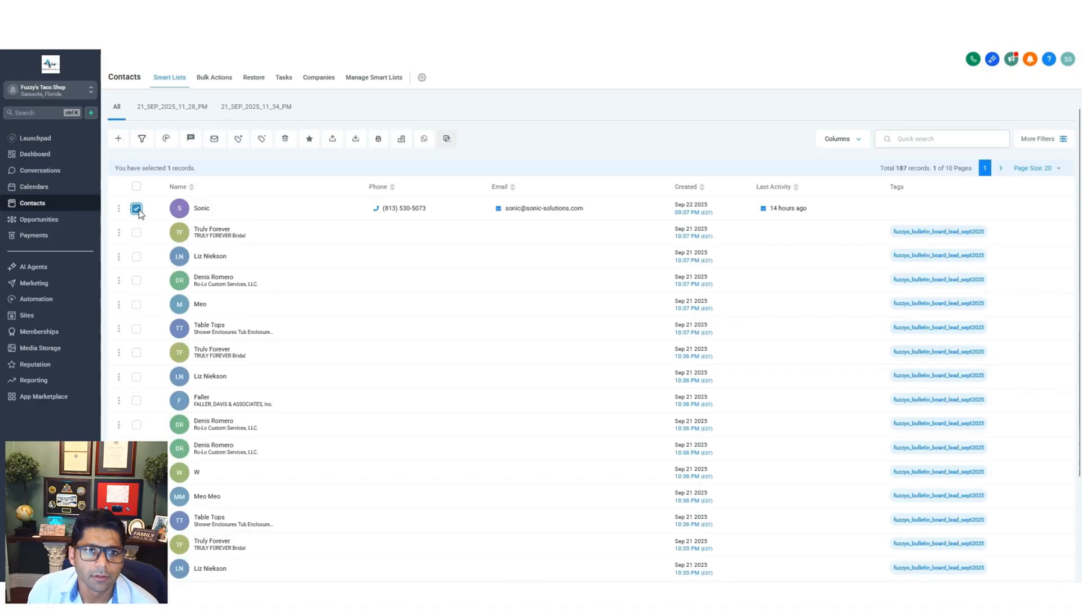
{"action": "left_click", "coordinate": [214, 142]}
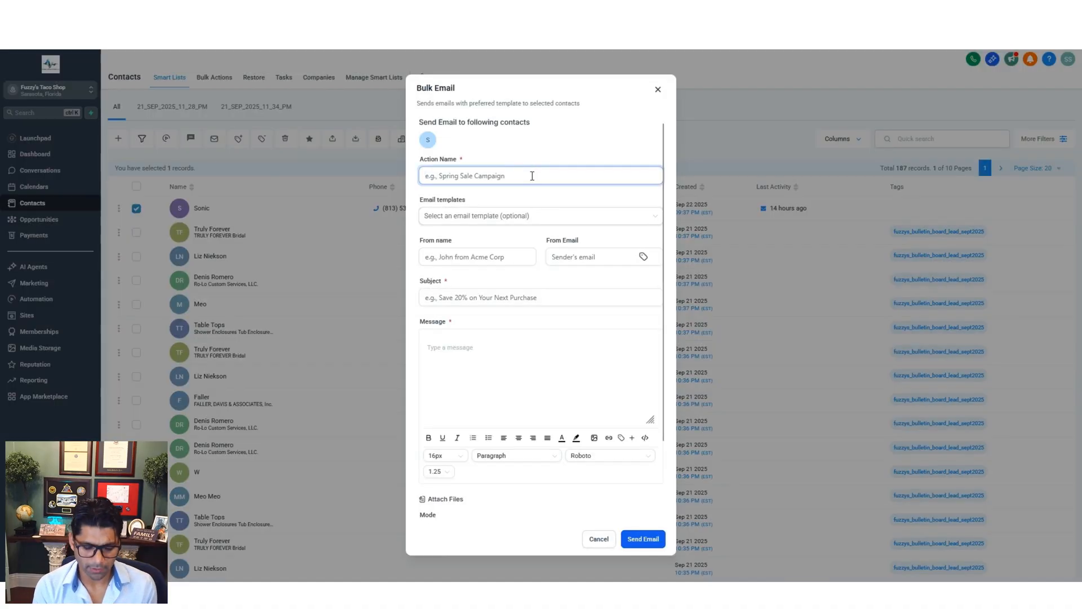
{"action": "type", "text": "Fuzzy's Ad Invite"}
{"action": "left_click", "coordinate": [515, 215]}
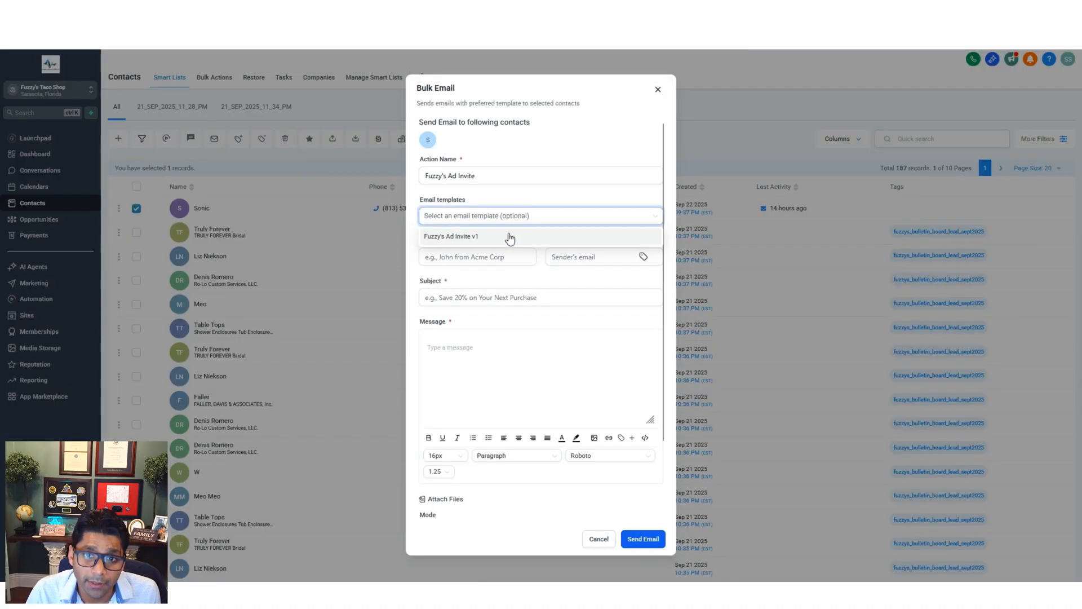
{"action": "left_click", "coordinate": [509, 237]}
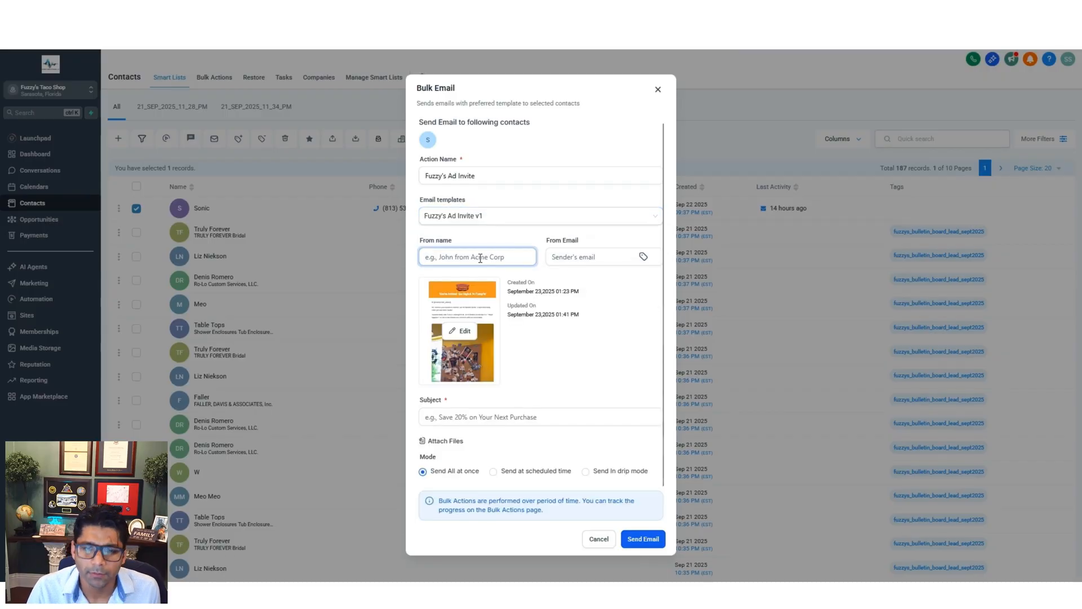
Step: Fill in the sender's name and the sender's email address for the bulk email
{"action": "type", "text": "Sonic"}
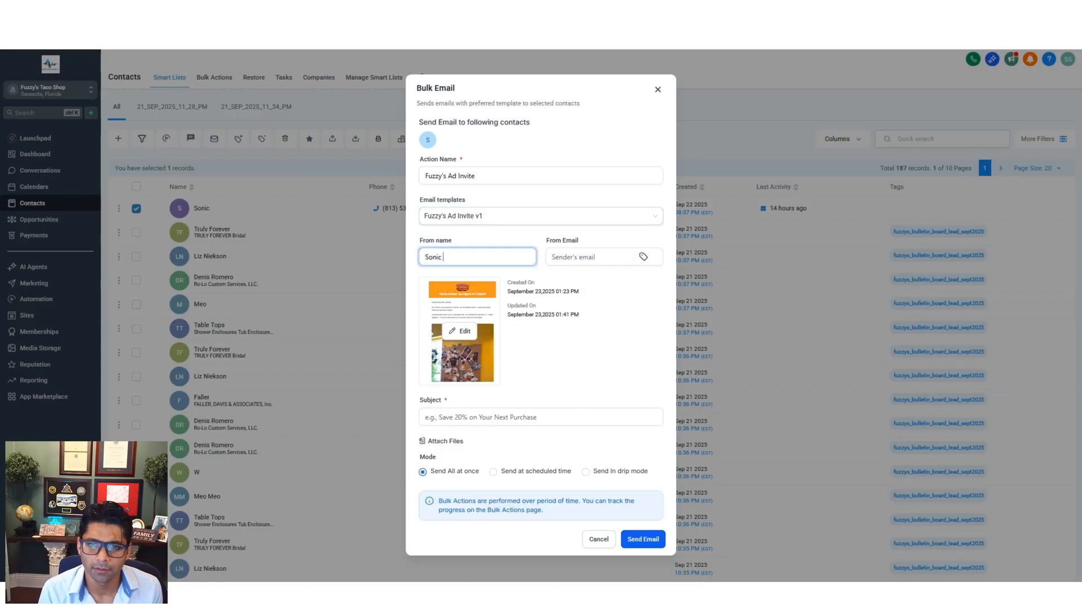
{"action": "type", "text": " K"}
{"action": "key", "text": "Tab"}
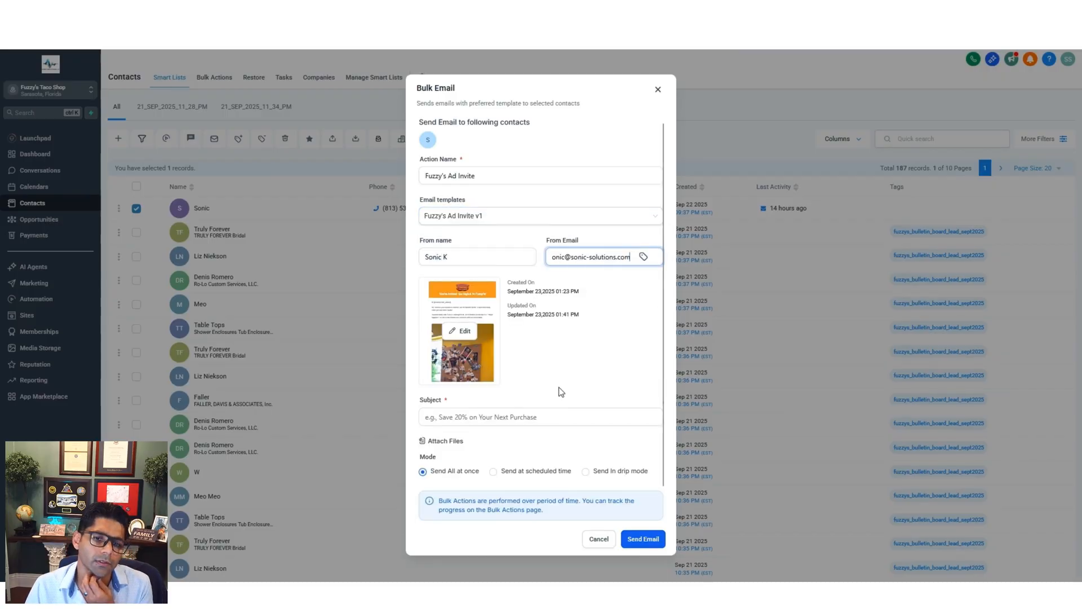
{"action": "scroll", "coordinate": [560, 393], "scroll_direction": "down", "scroll_amount": 1}
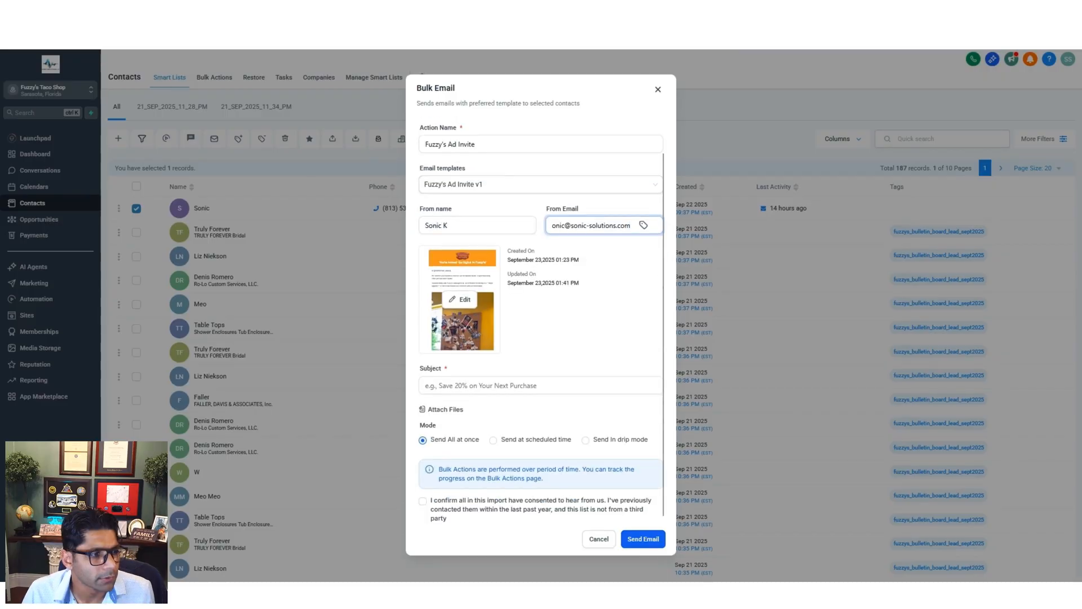
{"action": "key", "text": "Tab"}
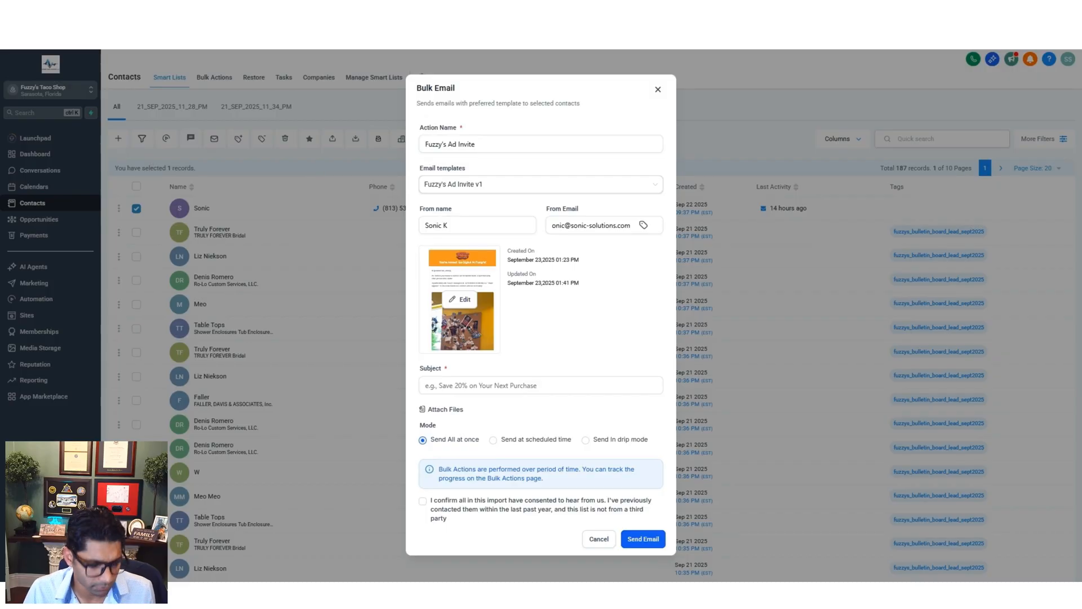
Step: Set the email subject to "Your Business Card Found! A HUGE Digital Upgrade at Fuzzy's Taco Shop!"
{"action": "left_click", "coordinate": [531, 386]}
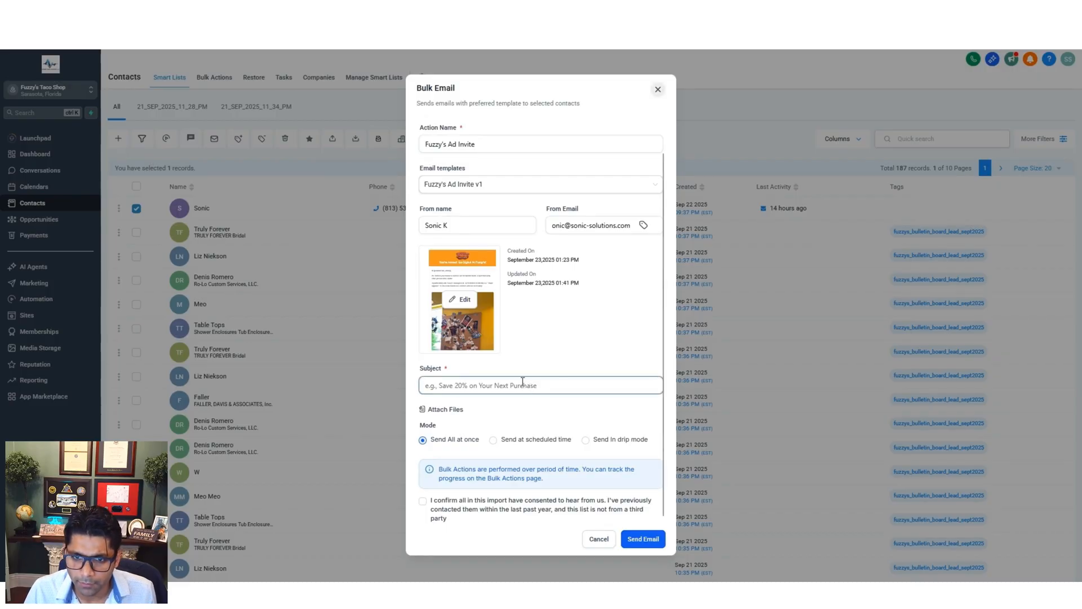
{"action": "type", "text": "Your Business Card + A HUGE Digital Upgrade at Fuzzy's Taco Shop!"}
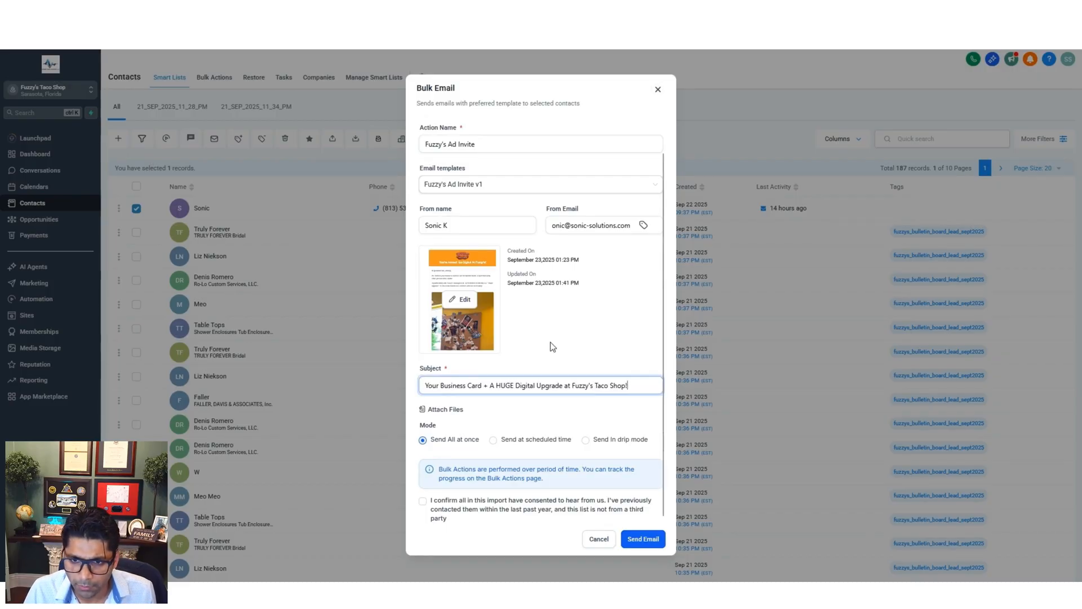
{"action": "left_click", "coordinate": [484, 386]}
{"action": "type", "text": "Found!"}
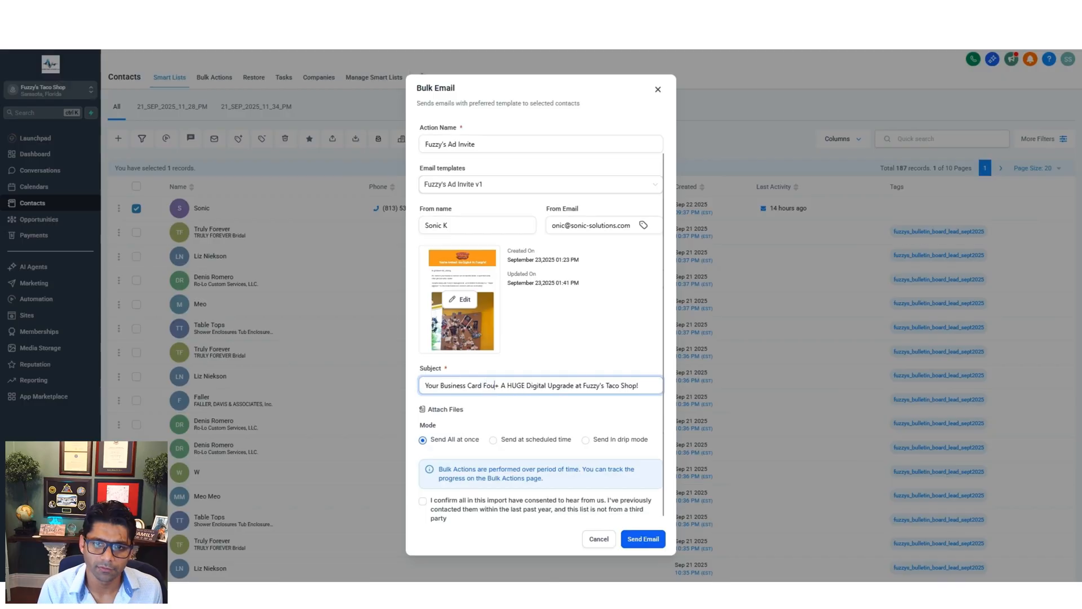
{"action": "key", "text": "Delete"}
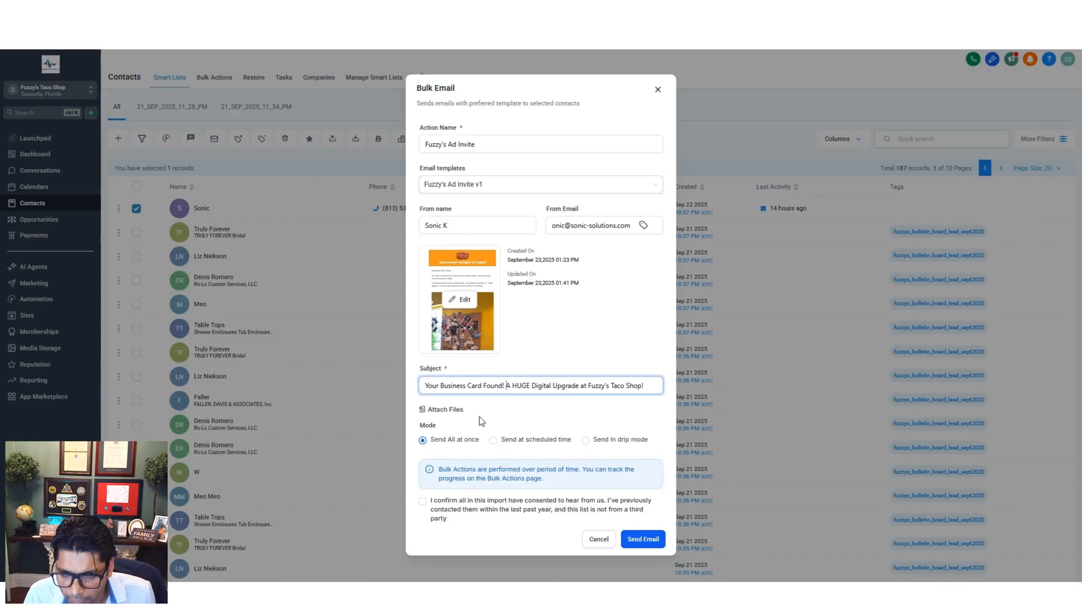
Step: Confirm the contact consent statement, send the bulk email all at once and open its progress page
{"action": "left_click", "coordinate": [423, 502]}
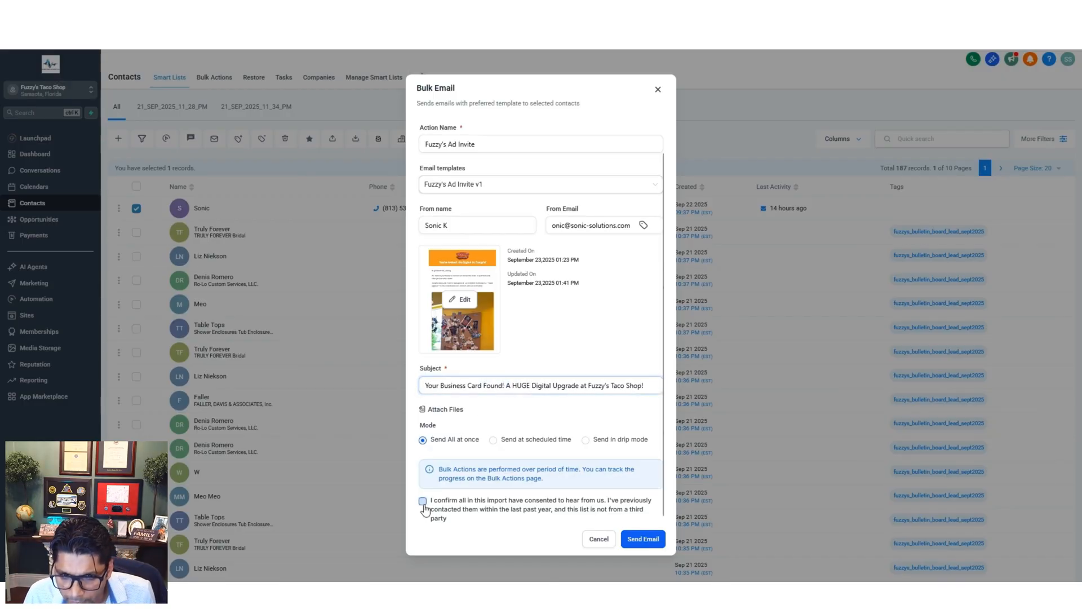
{"action": "left_click", "coordinate": [645, 540]}
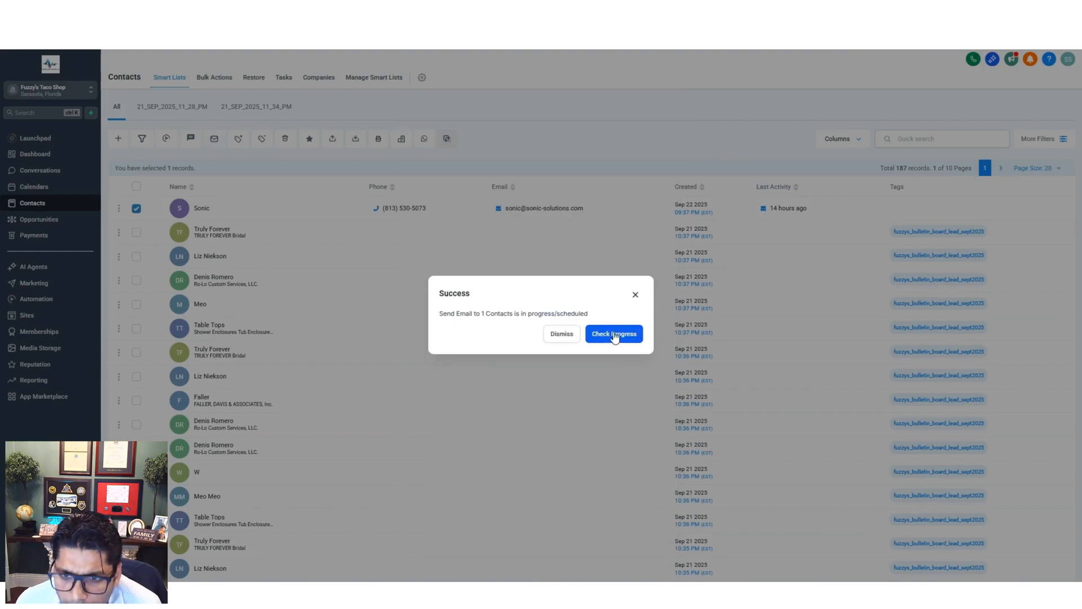
{"action": "left_click", "coordinate": [615, 333]}
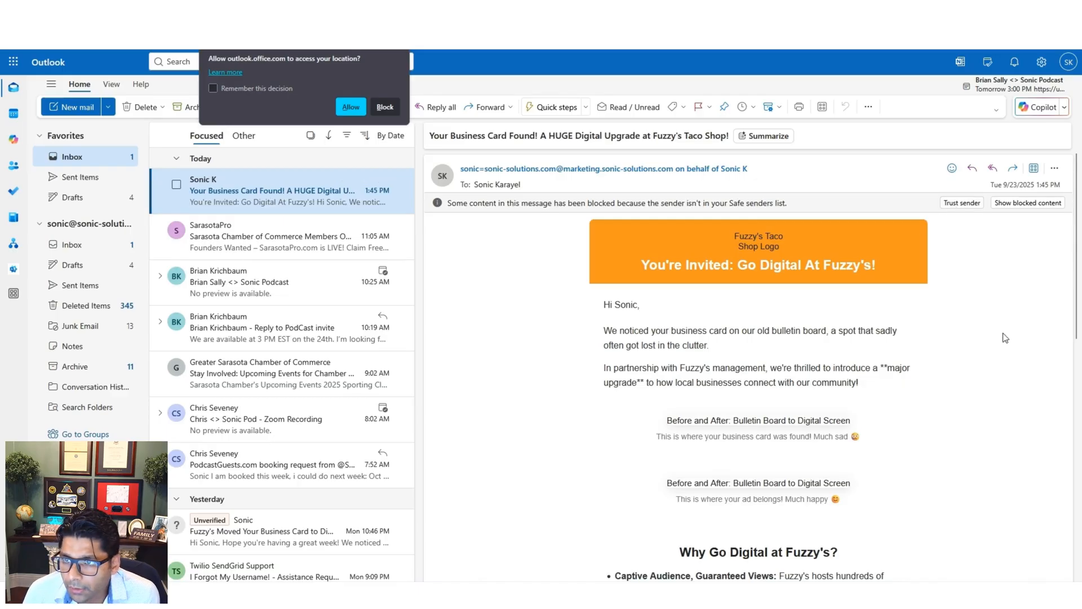
Step: Examine the received invitation email in Outlook from header to footer, and block the location access request
{"action": "scroll", "coordinate": [782, 356], "scroll_direction": "down", "scroll_amount": 1}
{"action": "scroll", "coordinate": [761, 389], "scroll_direction": "down", "scroll_amount": 8}
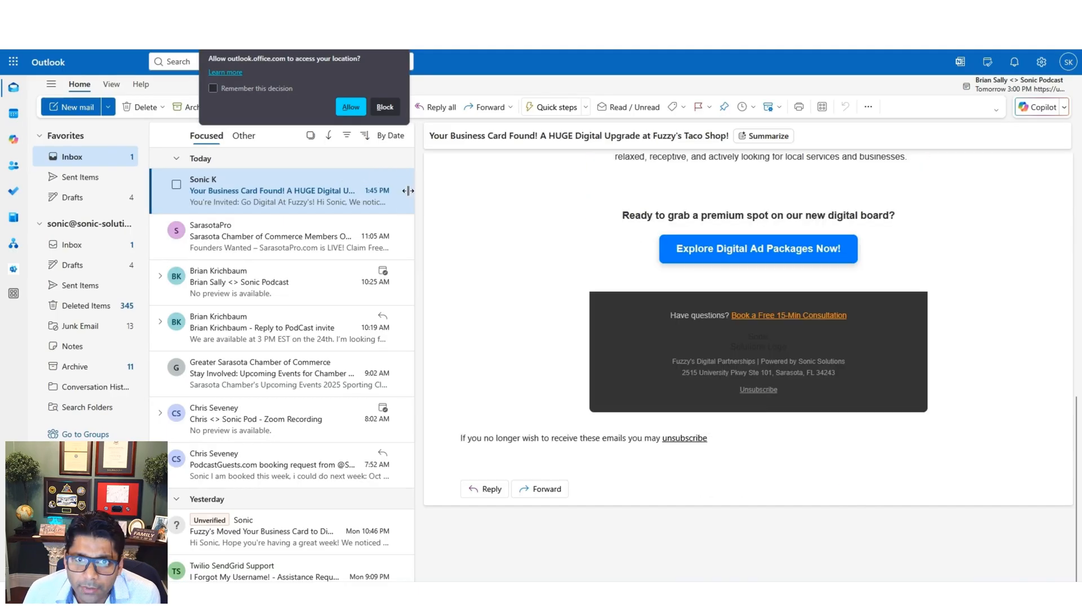
{"action": "left_click", "coordinate": [386, 108]}
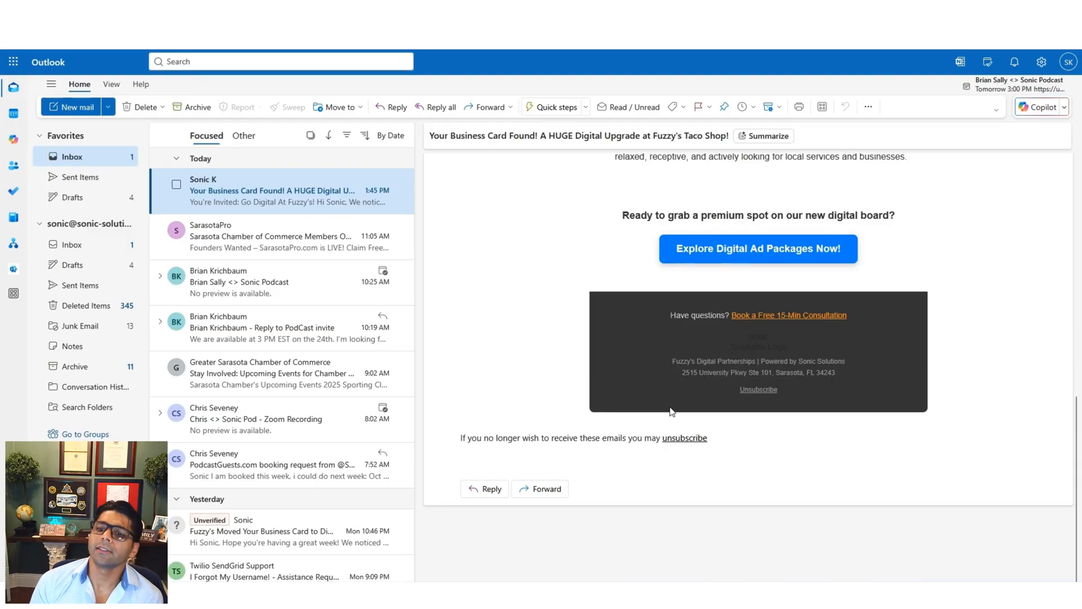
{"action": "scroll", "coordinate": [670, 412], "scroll_direction": "up", "scroll_amount": 10}
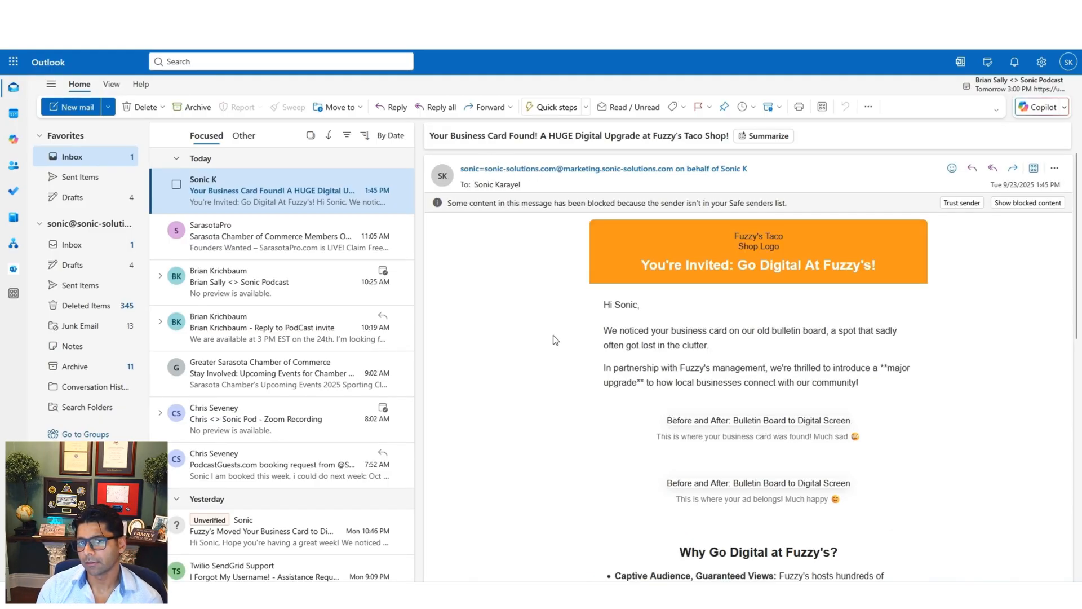
Step: Examine the SarasotaPro email "Sarasota Chamber of Commerce Members Only" down to its footer for comparison
{"action": "left_click", "coordinate": [262, 242]}
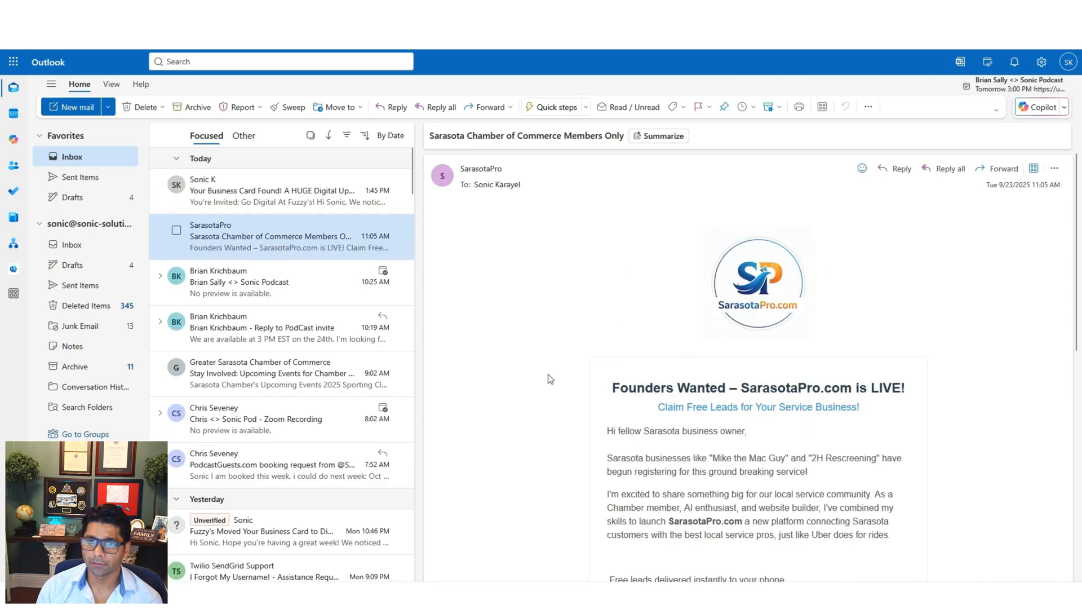
{"action": "scroll", "coordinate": [517, 379], "scroll_direction": "down", "scroll_amount": 9}
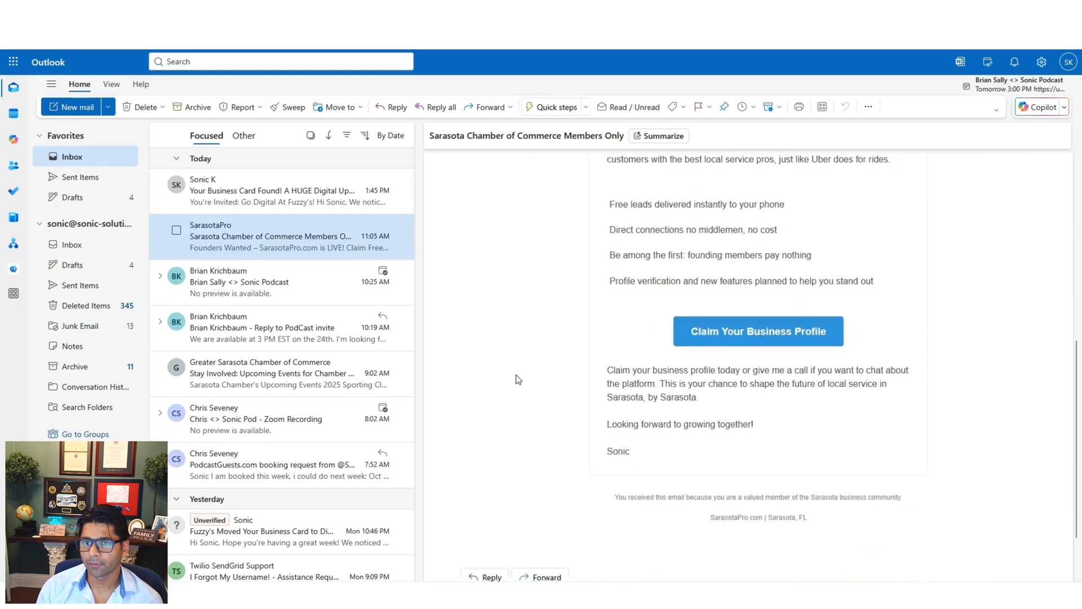
{"action": "scroll", "coordinate": [518, 379], "scroll_direction": "up", "scroll_amount": 6}
{"action": "scroll", "coordinate": [517, 379], "scroll_direction": "up", "scroll_amount": 3}
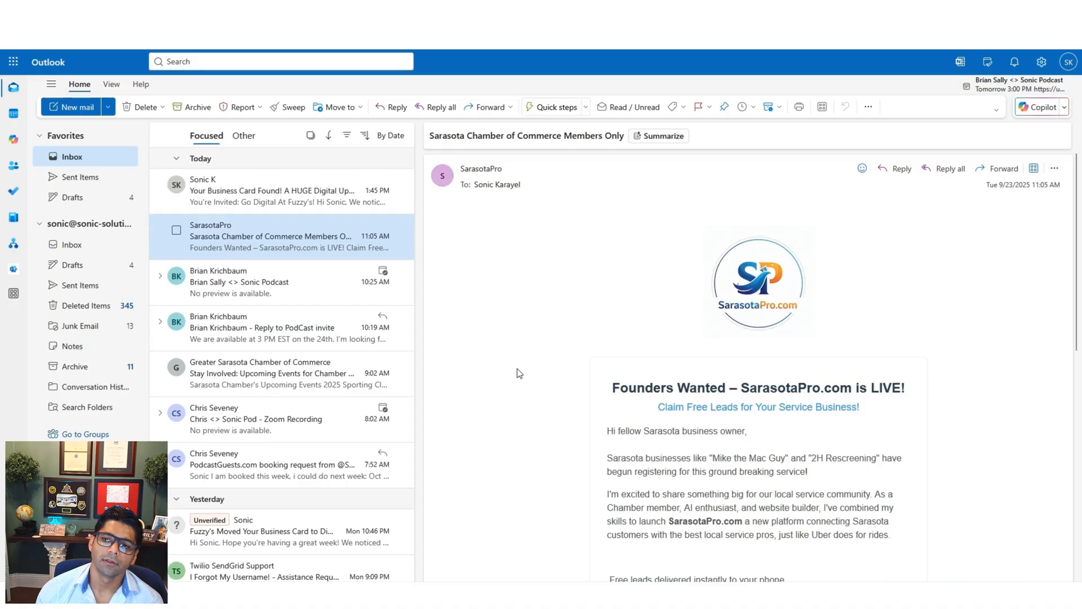
{"action": "scroll", "coordinate": [707, 478], "scroll_direction": "down", "scroll_amount": 10}
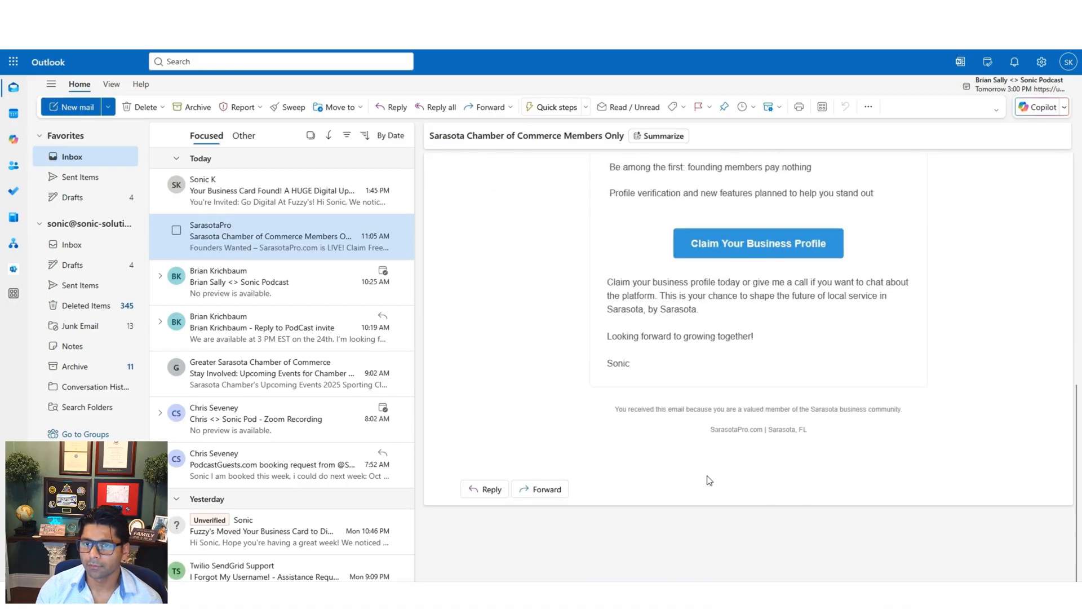
{"action": "scroll", "coordinate": [688, 443], "scroll_direction": "up", "scroll_amount": 10}
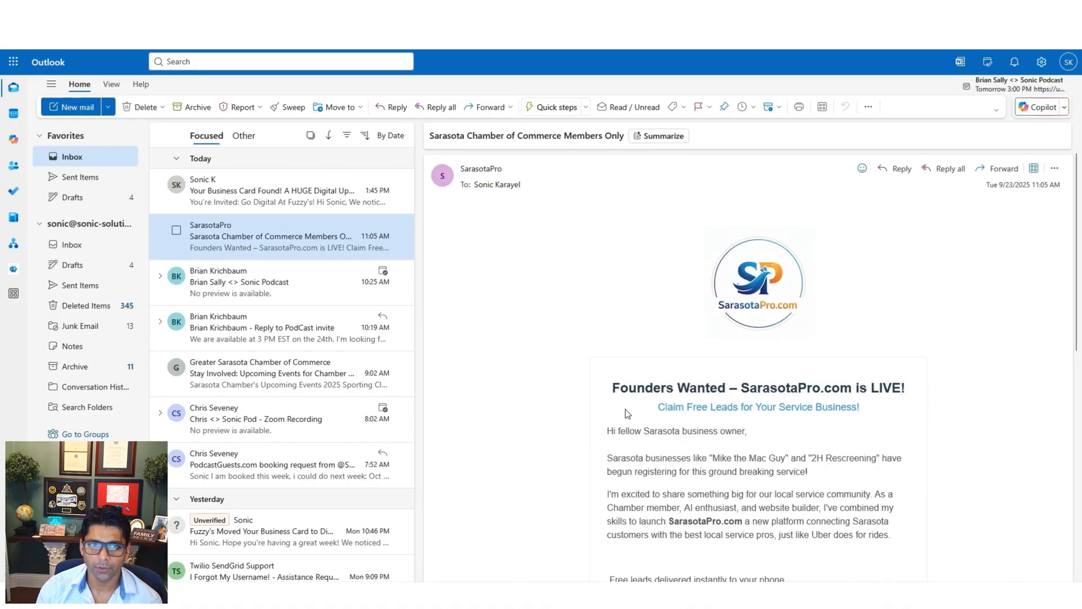
Step: Reopen the Fuzzy's invitation email, trust its sender to load the blocked images and review the content
{"action": "left_click", "coordinate": [276, 196]}
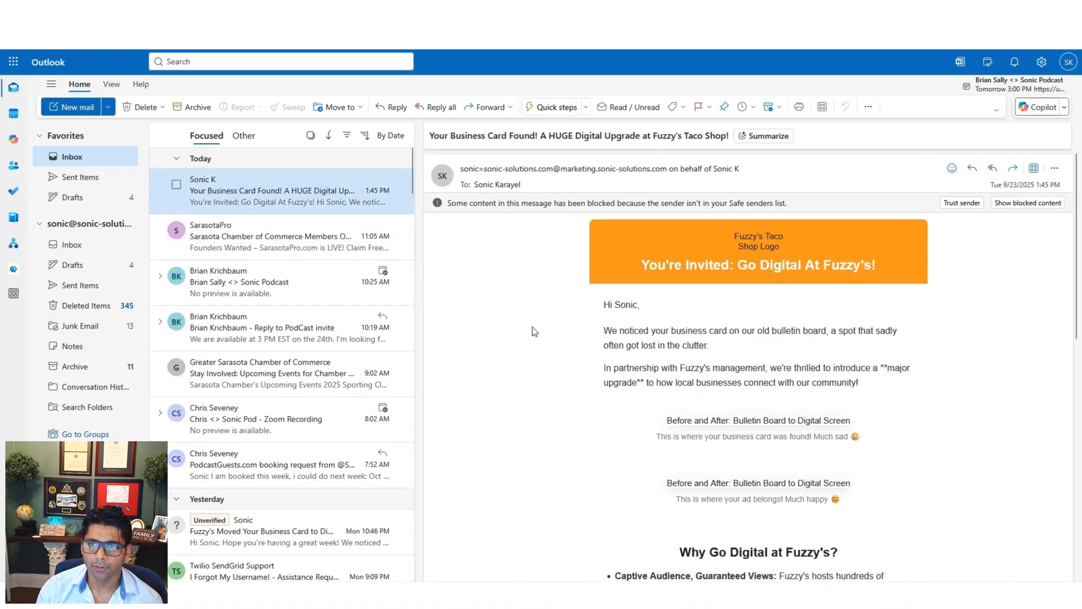
{"action": "left_click", "coordinate": [964, 203]}
{"action": "scroll", "coordinate": [559, 379], "scroll_direction": "down", "scroll_amount": 15}
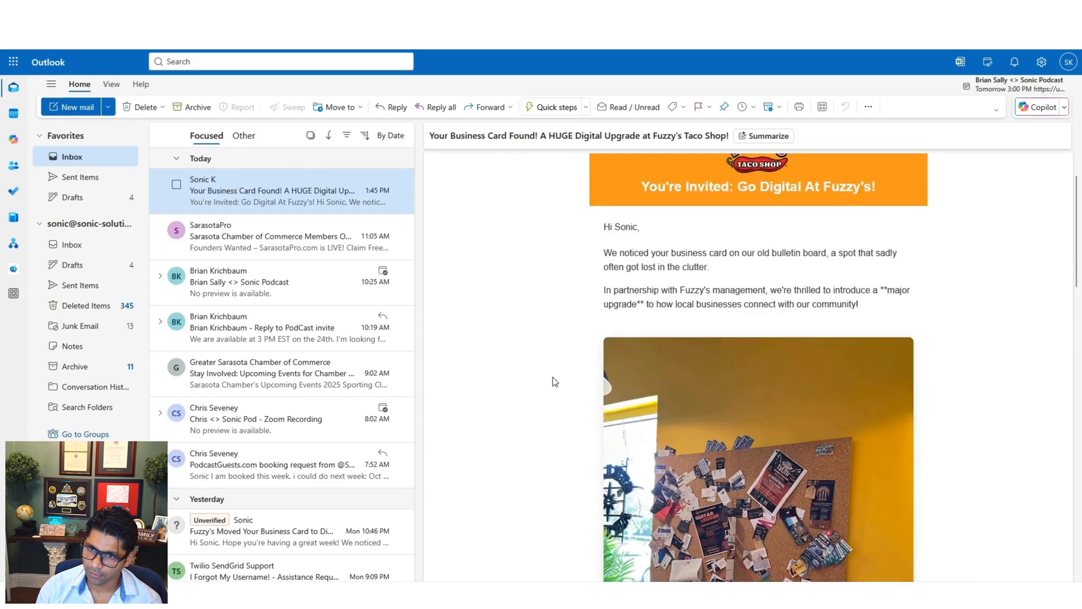
{"action": "scroll", "coordinate": [555, 381], "scroll_direction": "up", "scroll_amount": 15}
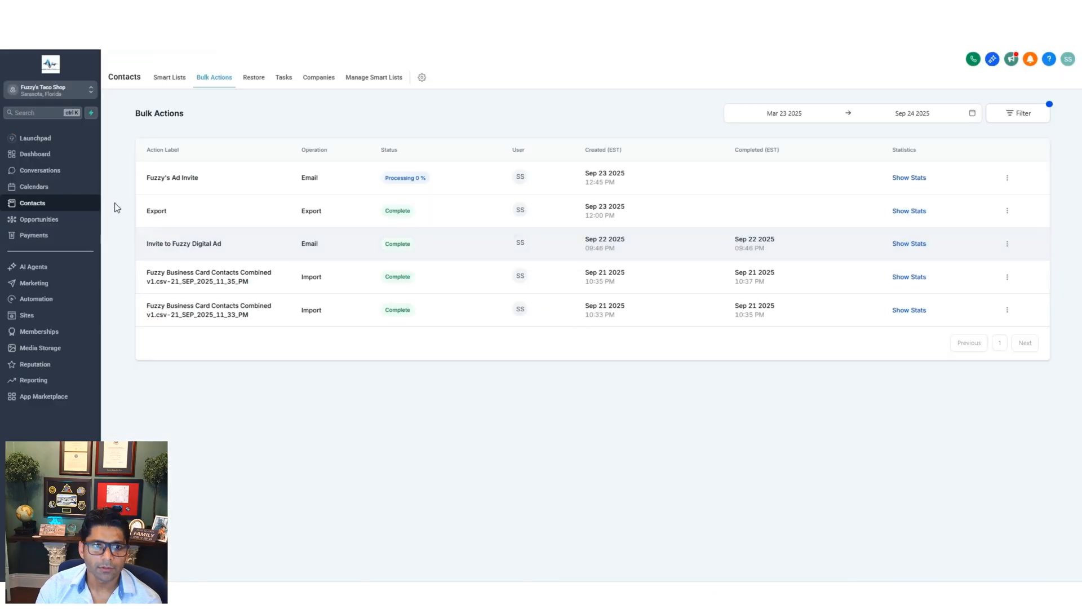
Step: Return to the contacts list and start another bulk email to the test contact, with action name "Fuzzy's" and template "Fuzzy's Ad Invite v1"
{"action": "left_click", "coordinate": [168, 82]}
{"action": "left_click", "coordinate": [136, 209]}
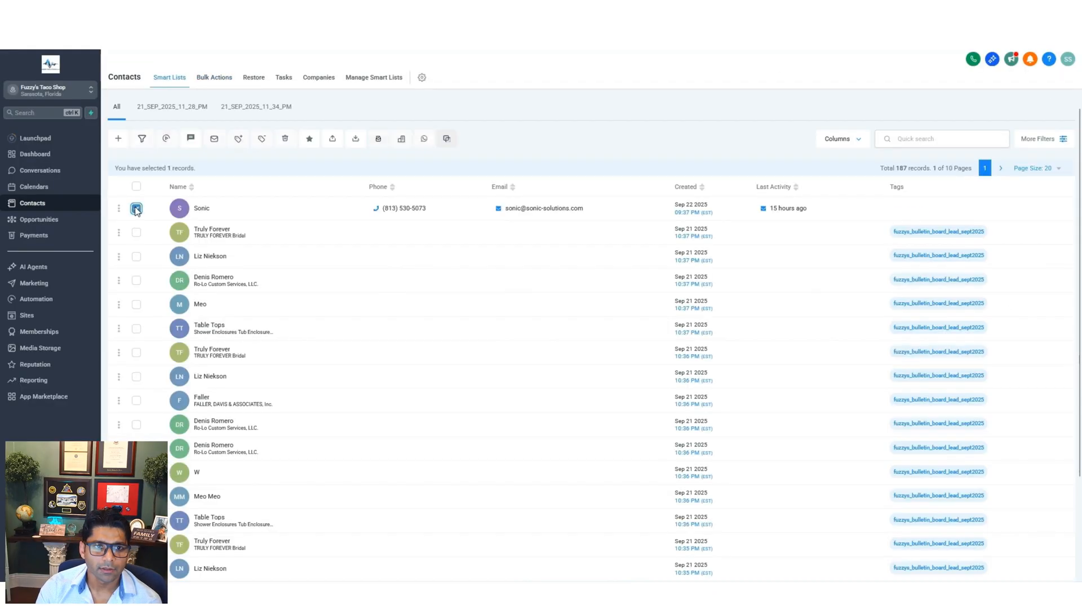
{"action": "left_click", "coordinate": [214, 139]}
{"action": "left_click", "coordinate": [507, 216]}
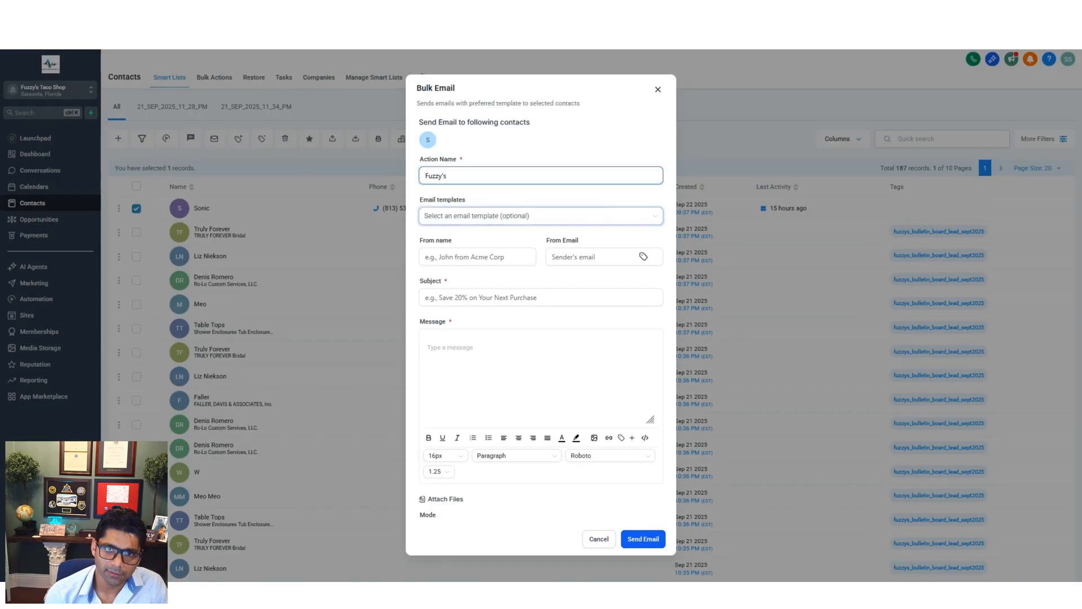
{"action": "left_click", "coordinate": [482, 238]}
Step: Set the sender's name to "Fuzzy's" and enter the Fuzzy-branded sender email address
{"action": "left_click", "coordinate": [482, 257]}
{"action": "type", "text": "F"}
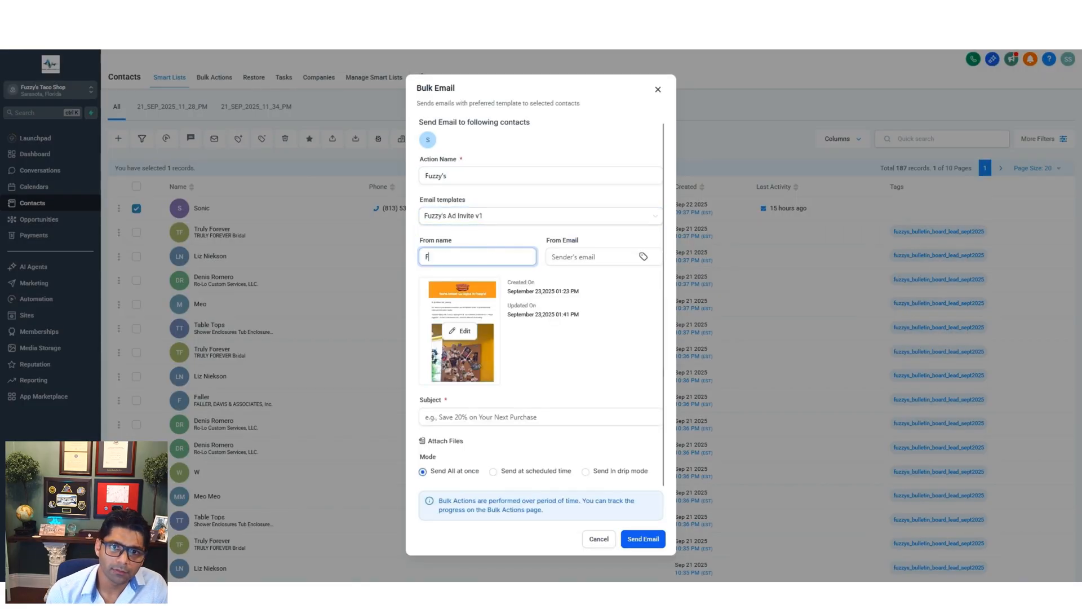
{"action": "type", "text": "uzzy's"}
{"action": "left_click", "coordinate": [597, 258]}
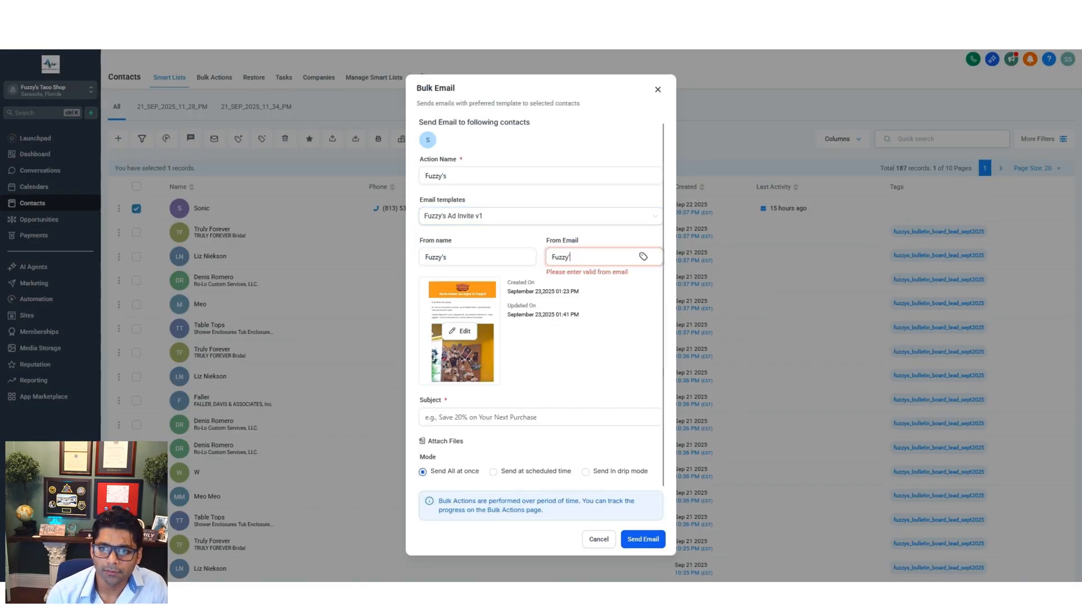
Step: Paste the previous subject and reword it as "Your Business Card Found at Fuzzy's Taco Shop - We are Making it Digital"
{"action": "left_click", "coordinate": [540, 417]}
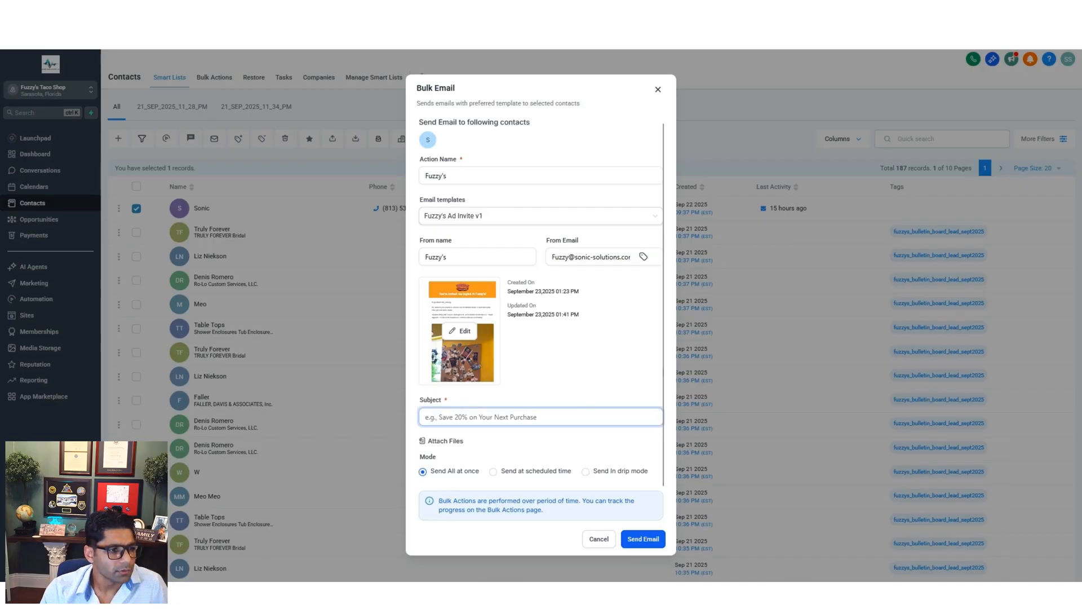
{"action": "key", "text": "ctrl+v"}
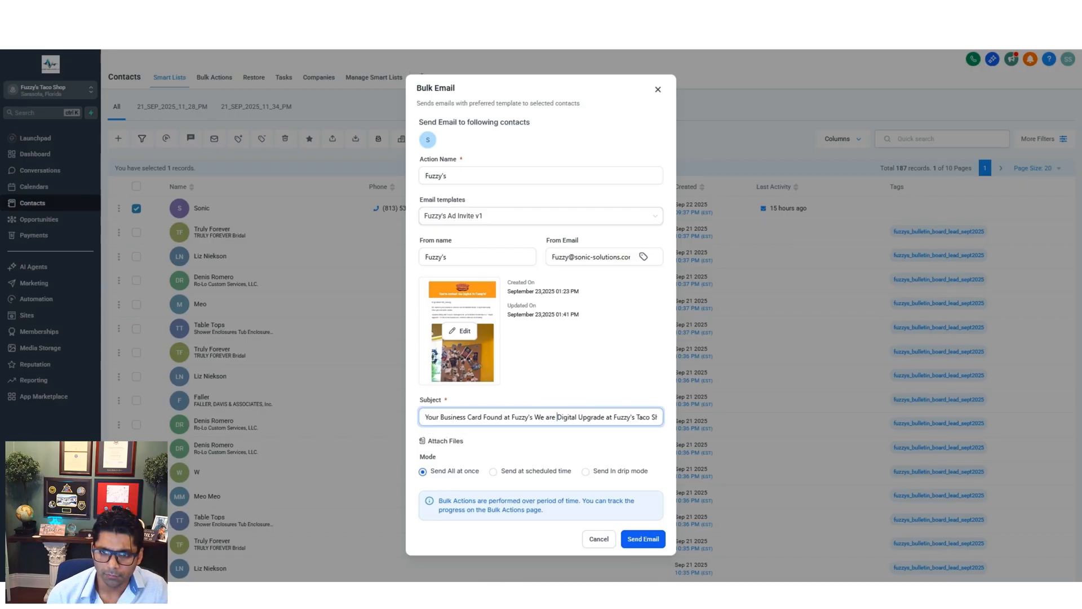
{"action": "type", "text": "Making it Digital"}
{"action": "key", "text": "shift+End"}
{"action": "key", "text": "Delete"}
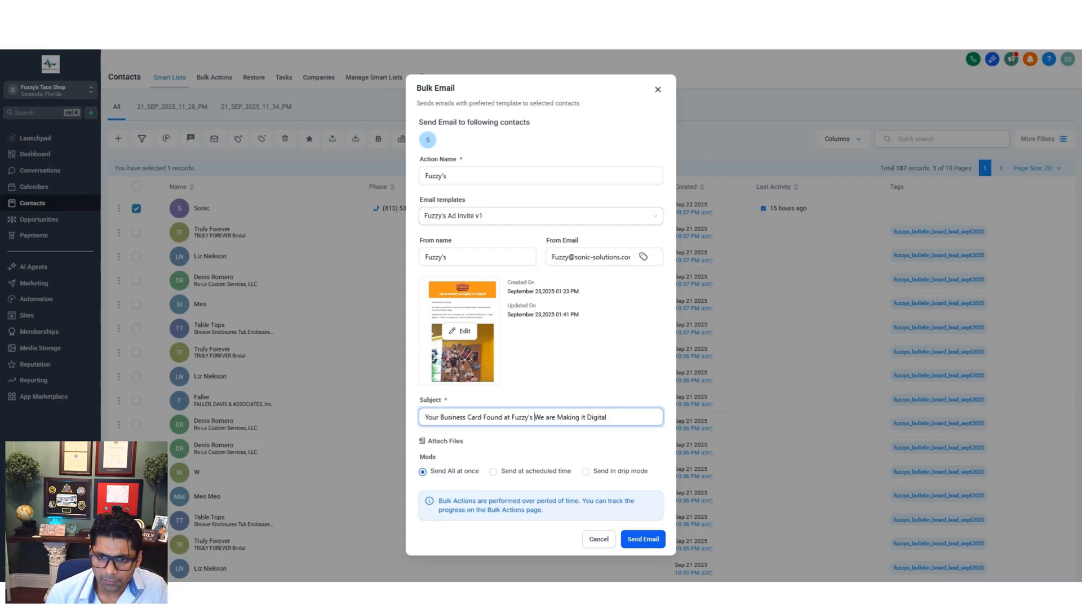
{"action": "type", "text": "Taco Shop "}
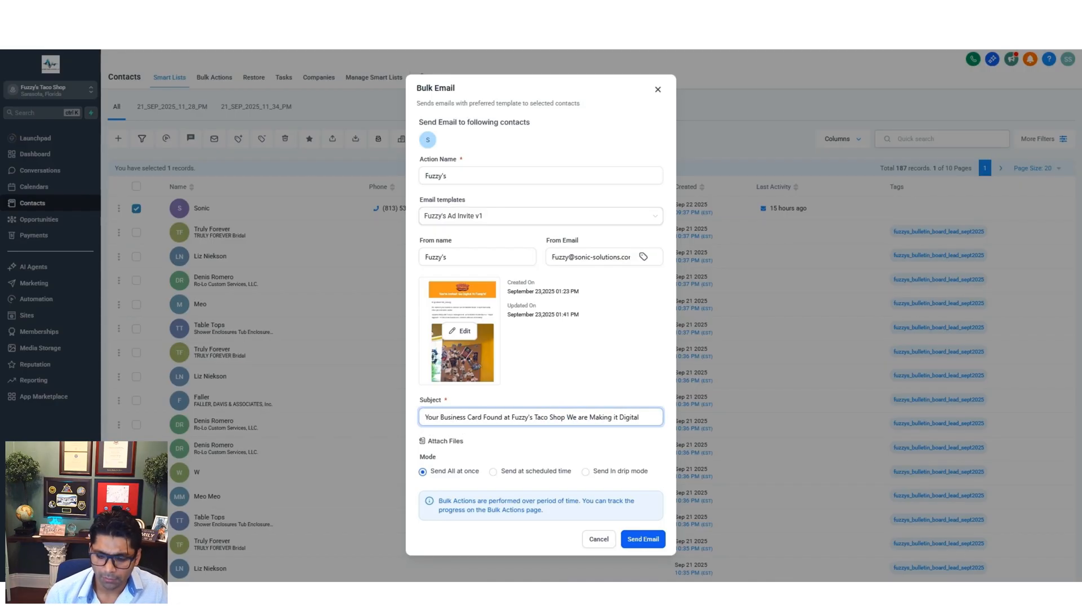
{"action": "type", "text": "-"}
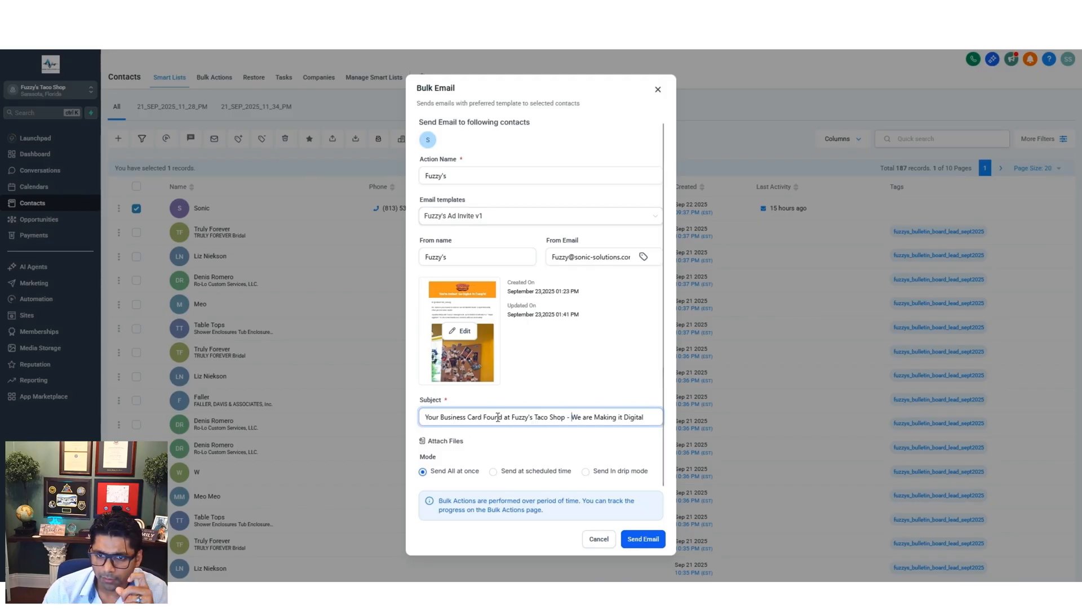
Step: Copy the whole subject line and send the bulk email to the test contact with consent confirmed
{"action": "left_click_drag", "start_coordinate": [512, 420], "coordinate": [647, 418]}
{"action": "left_click", "coordinate": [564, 418]}
{"action": "left_click", "coordinate": [630, 417]}
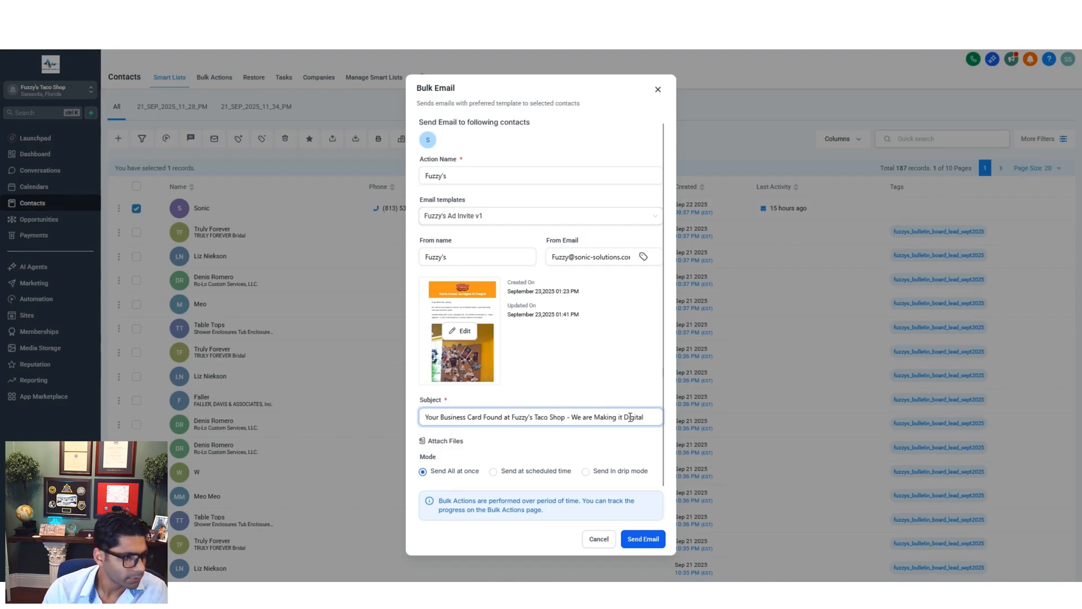
{"action": "triple_click", "coordinate": [549, 421]}
{"action": "key", "text": "ctrl+c"}
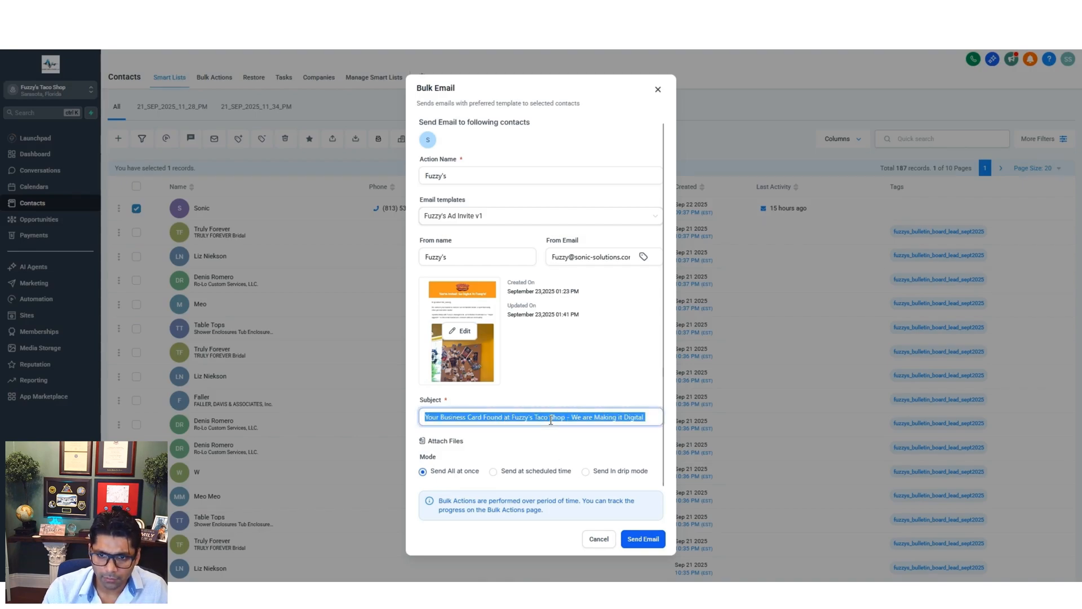
{"action": "left_click", "coordinate": [573, 454]}
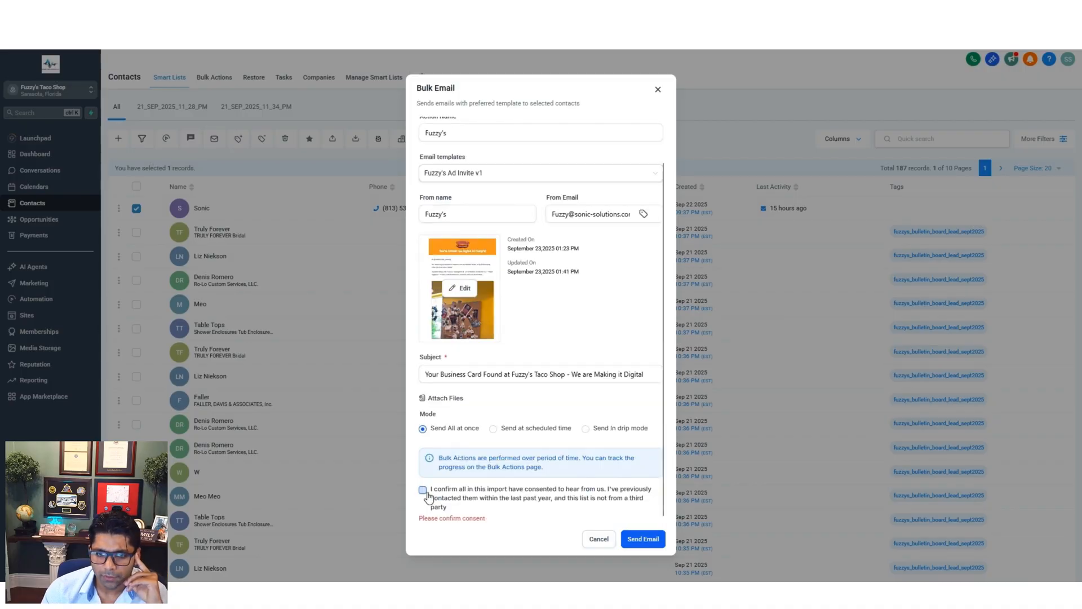
{"action": "left_click", "coordinate": [425, 494]}
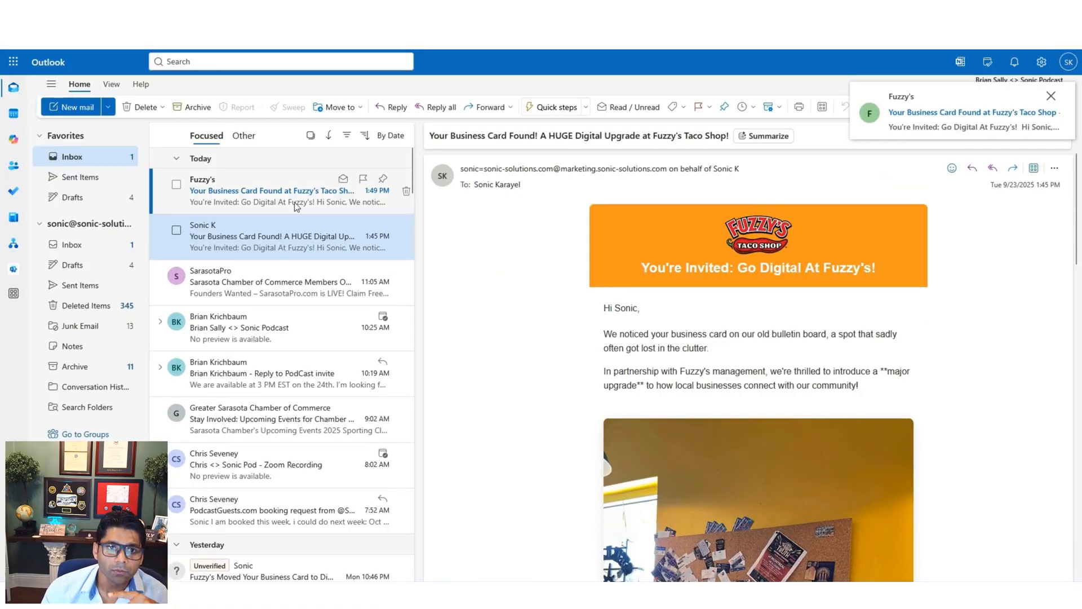
Step: Switch to Outlook, open the new email from Fuzzy's, trust its sender to load the images and review the content
{"action": "mouse_move", "coordinate": [297, 205]}
{"action": "left_mouse_down"}
{"action": "mouse_move", "coordinate": [294, 237]}
{"action": "mouse_move", "coordinate": [293, 198]}
{"action": "left_mouse_up"}
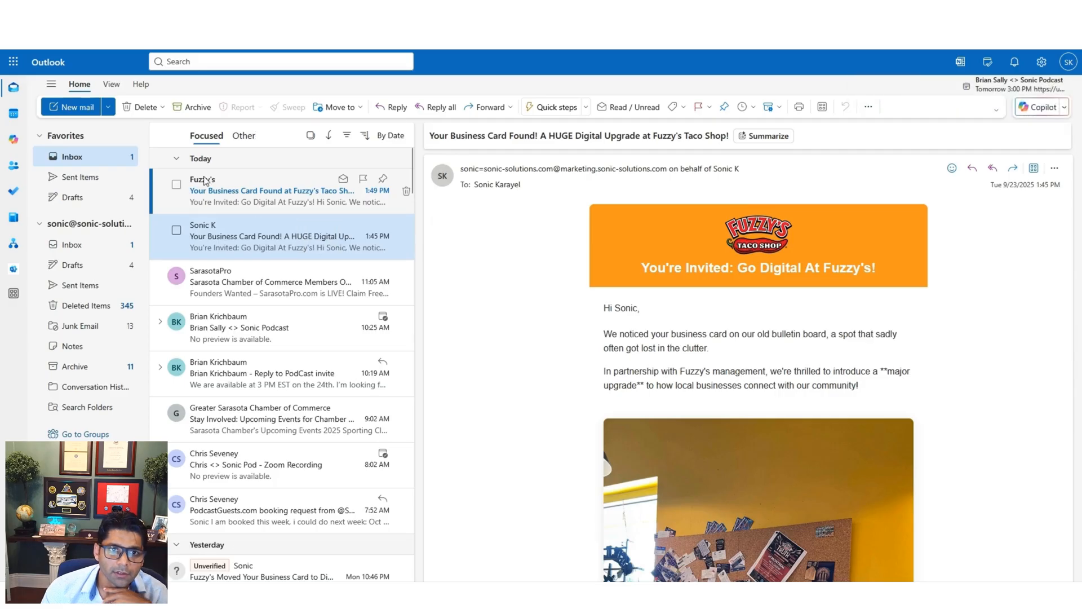
{"action": "left_click", "coordinate": [286, 200]}
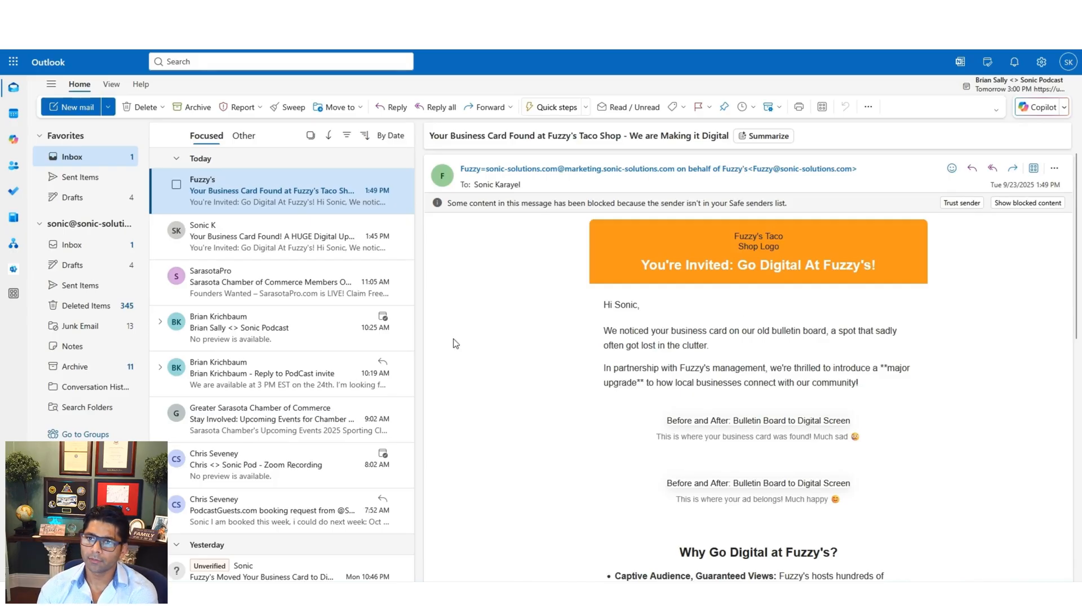
{"action": "left_click", "coordinate": [963, 203]}
{"action": "scroll", "coordinate": [914, 349], "scroll_direction": "down", "scroll_amount": 10}
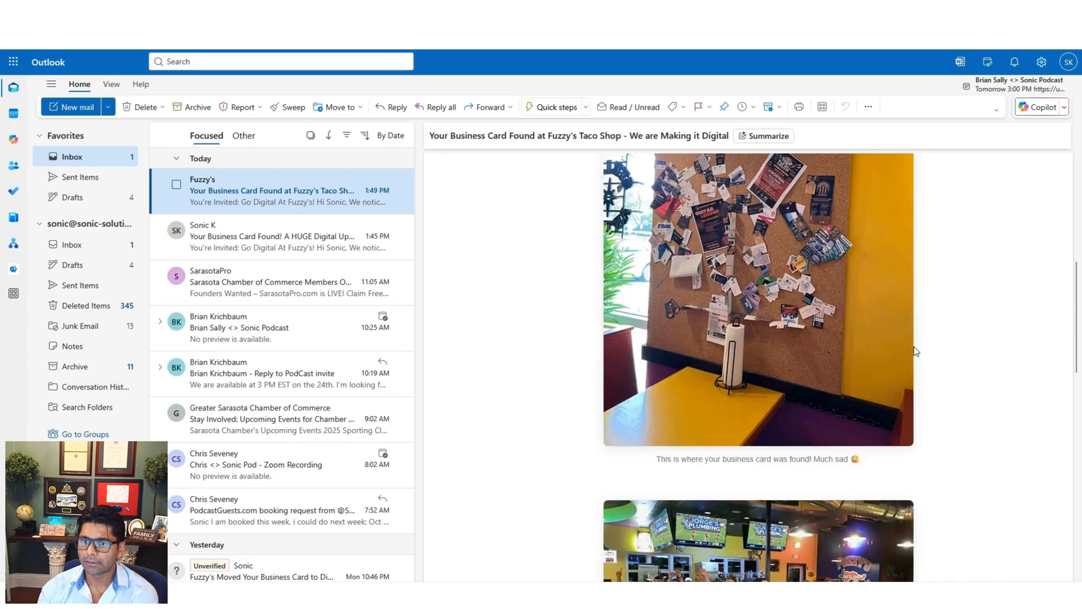
{"action": "scroll", "coordinate": [914, 346], "scroll_direction": "down", "scroll_amount": 4}
{"action": "scroll", "coordinate": [914, 346], "scroll_direction": "up", "scroll_amount": 14}
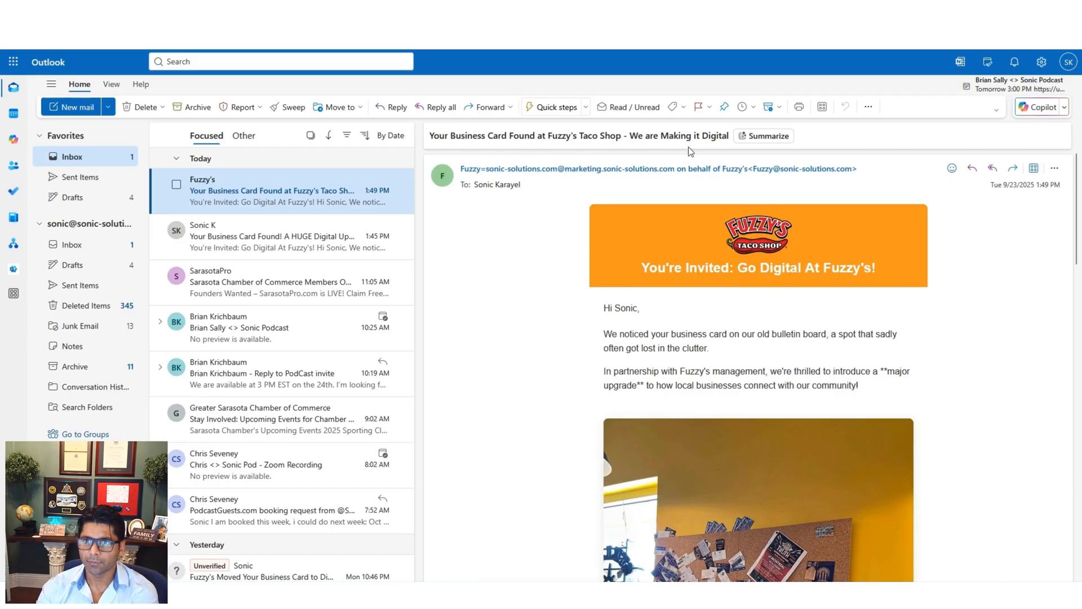
{"action": "scroll", "coordinate": [705, 186], "scroll_direction": "down", "scroll_amount": 10}
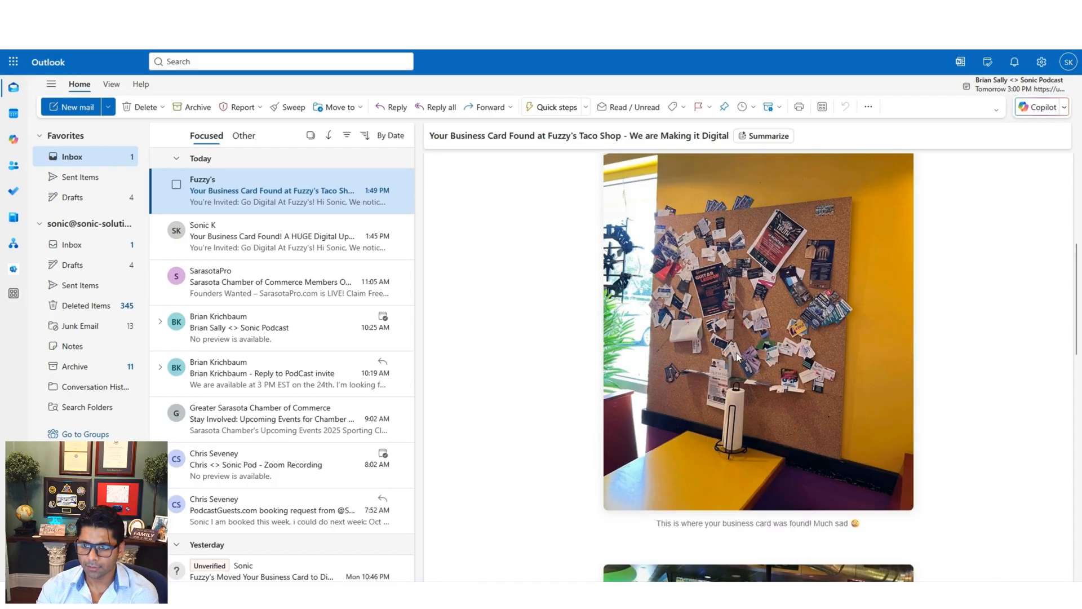
{"action": "scroll", "coordinate": [843, 206], "scroll_direction": "down", "scroll_amount": 7}
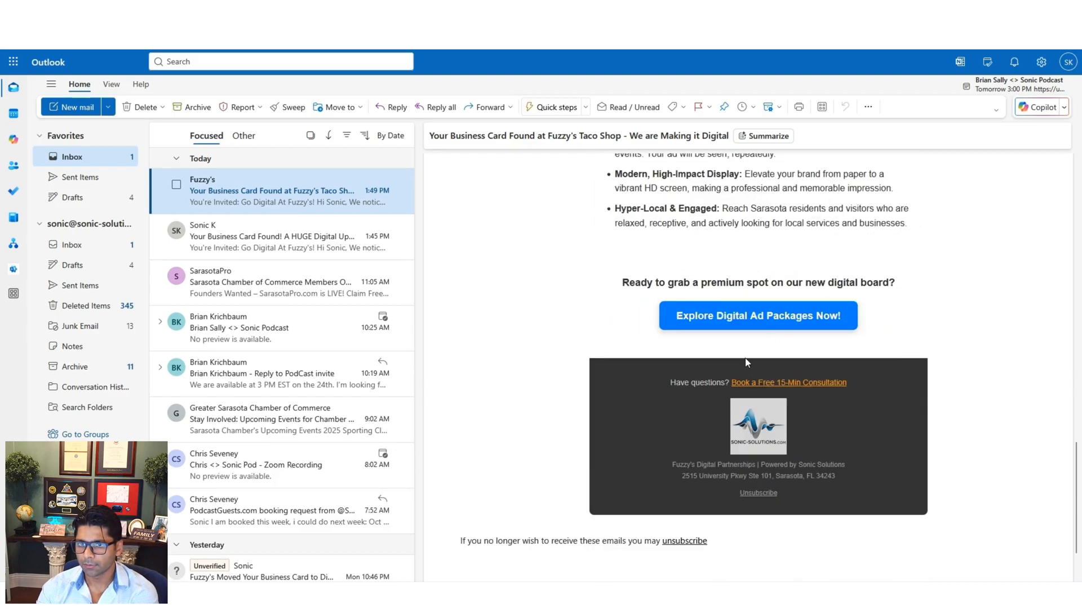
Step: Follow the email's "Explore Digital Ad Packages Now!" link, check the landing page and return to the email
{"action": "left_click", "coordinate": [770, 319]}
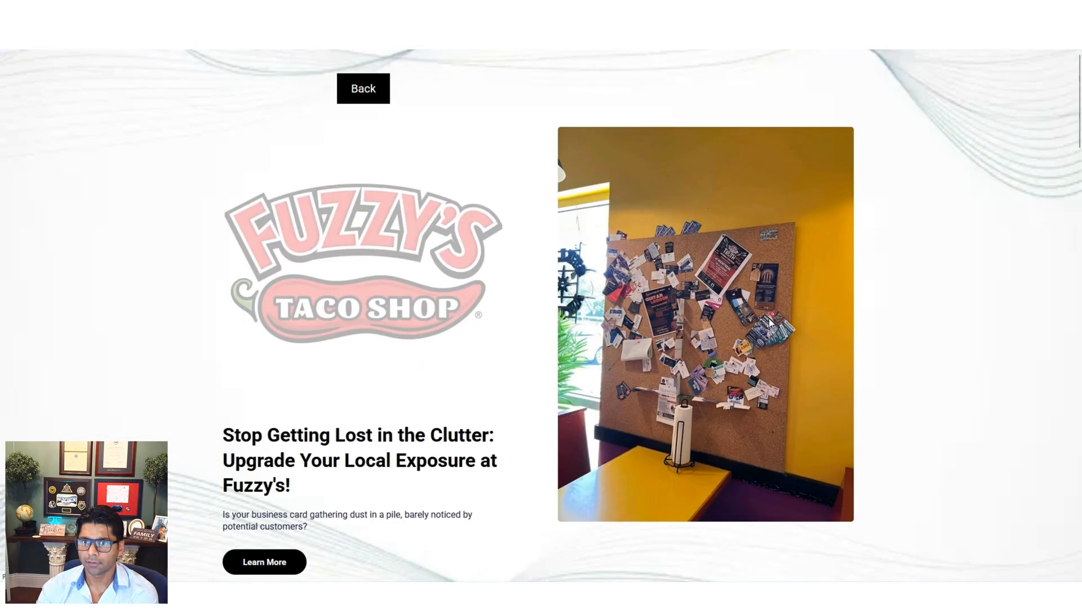
{"action": "scroll", "coordinate": [691, 336], "scroll_direction": "down", "scroll_amount": 5}
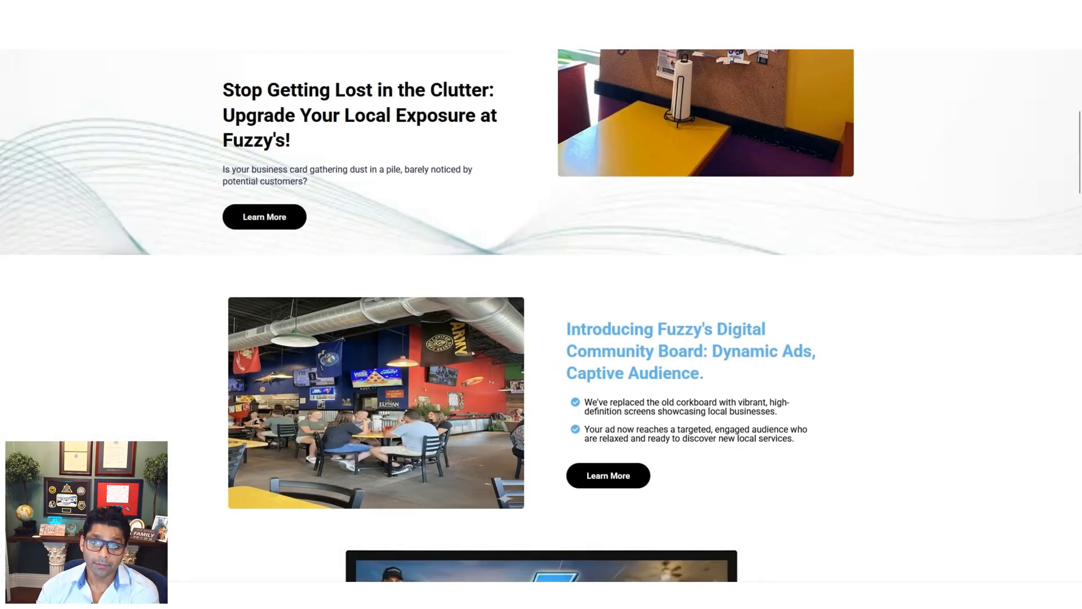
{"action": "key", "text": "ctrl+w"}
{"action": "scroll", "coordinate": [535, 360], "scroll_direction": "down", "scroll_amount": 2}
{"action": "scroll", "coordinate": [536, 361], "scroll_direction": "up", "scroll_amount": 14}
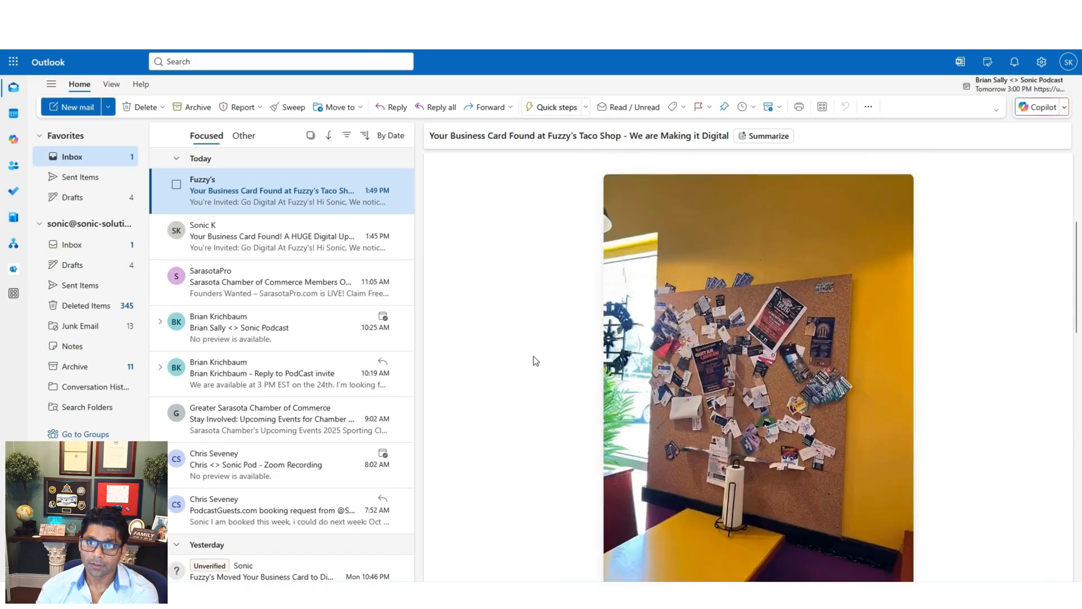
{"action": "scroll", "coordinate": [535, 360], "scroll_direction": "up", "scroll_amount": 4}
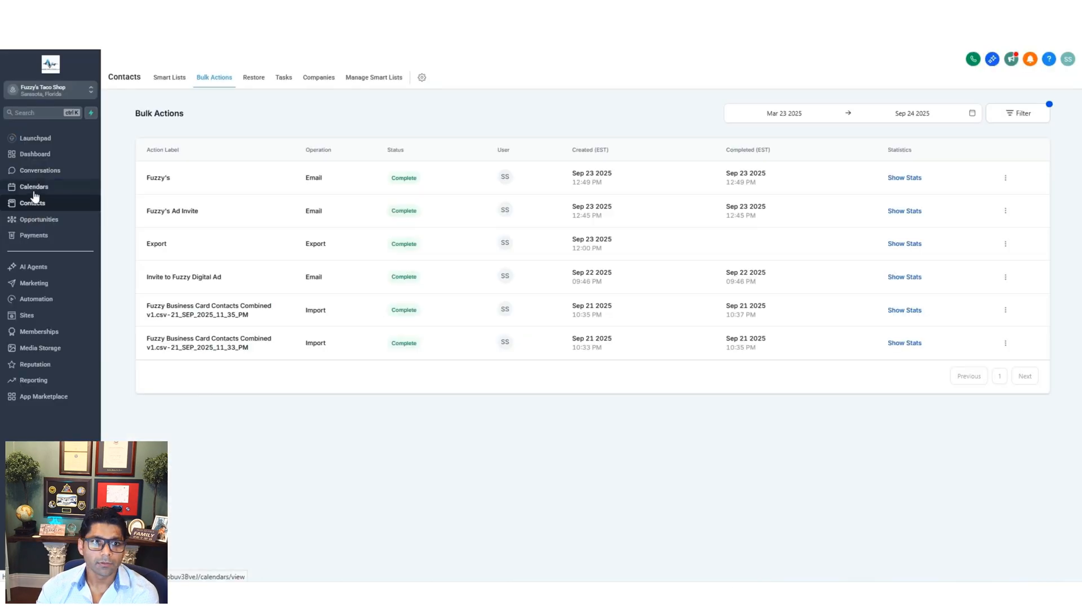
Step: Return to the CRM's contacts list, show 100 records per page and select all contacts
{"action": "left_click", "coordinate": [169, 78]}
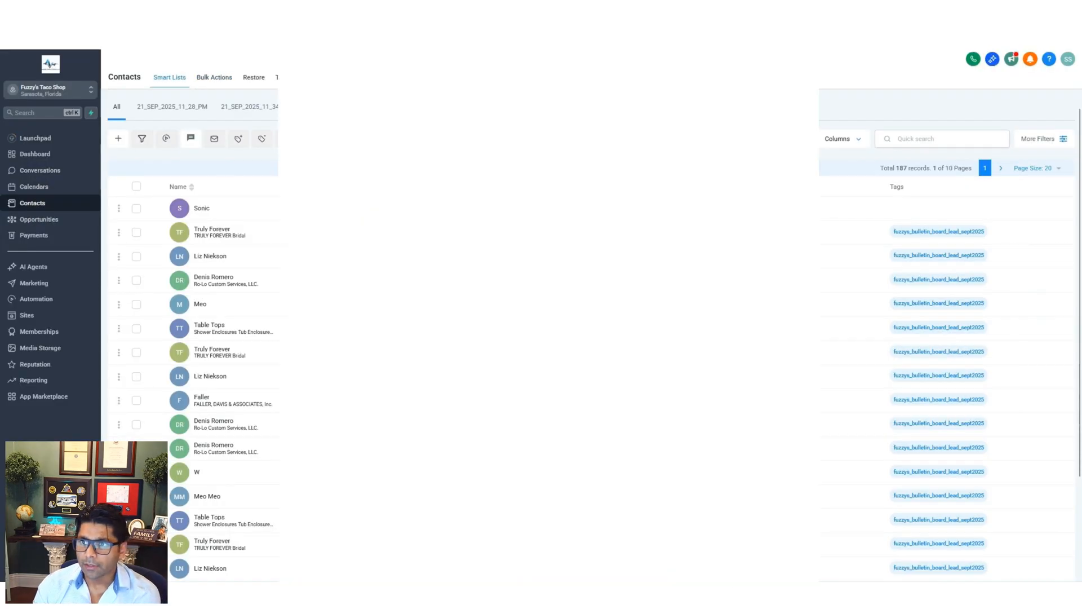
{"action": "left_click", "coordinate": [1056, 169]}
{"action": "left_click", "coordinate": [1013, 215]}
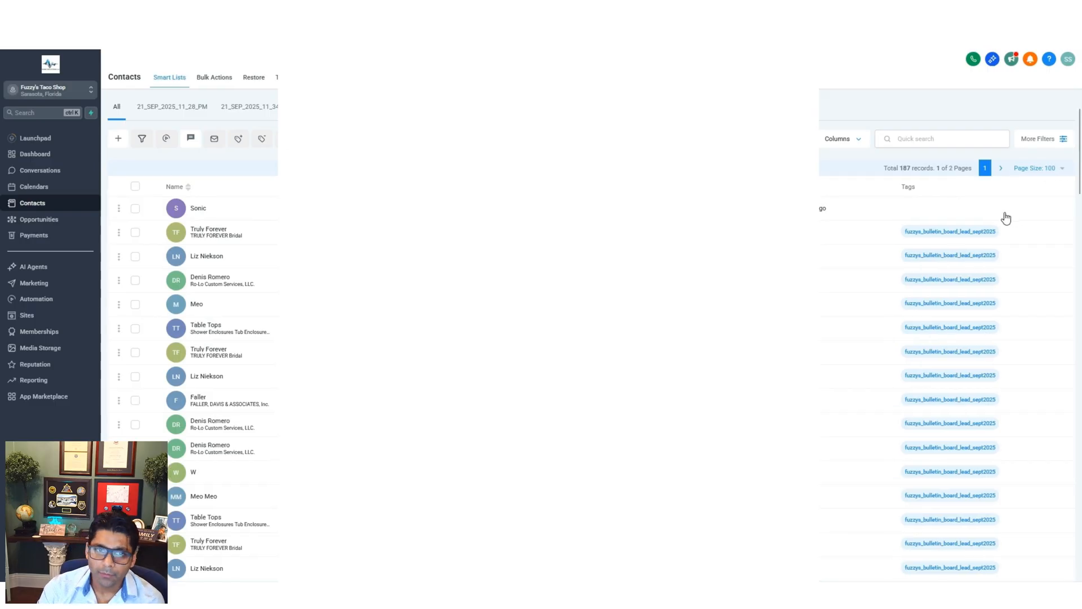
{"action": "left_click", "coordinate": [135, 186]}
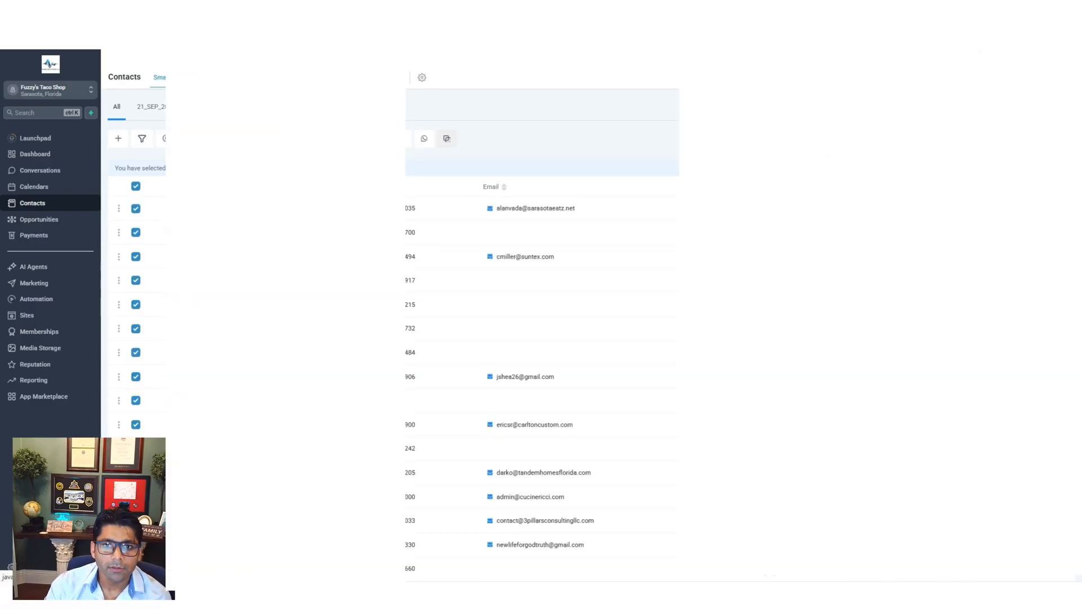
Step: Start a bulk email to all selected contacts with action name "Fuzzy's" and template "Fuzzy's Ad Invite v1"
{"action": "left_click", "coordinate": [496, 177]}
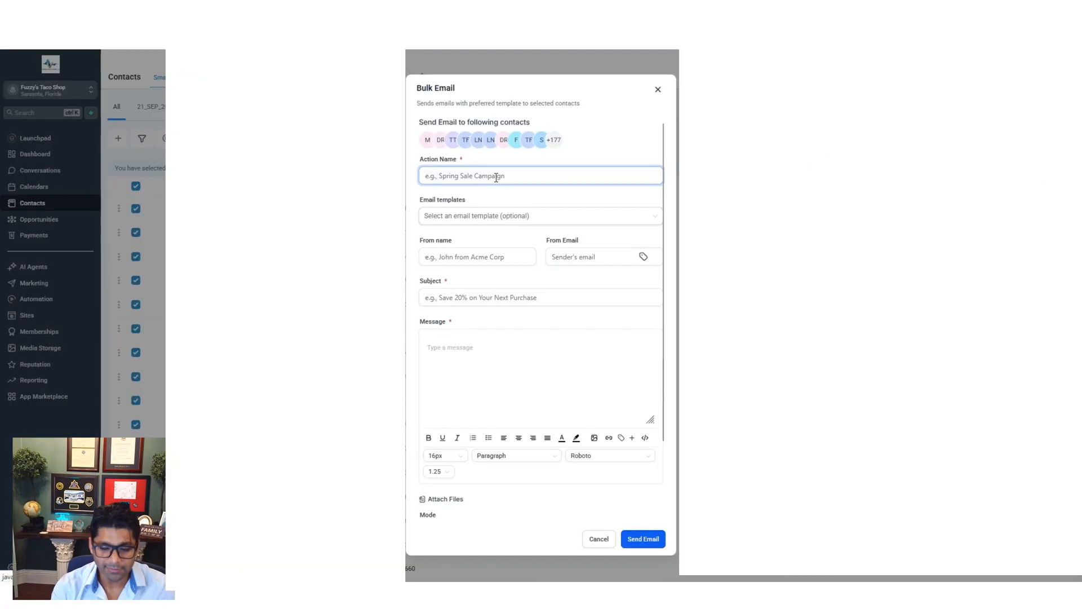
{"action": "type", "text": "Fuzzy's"}
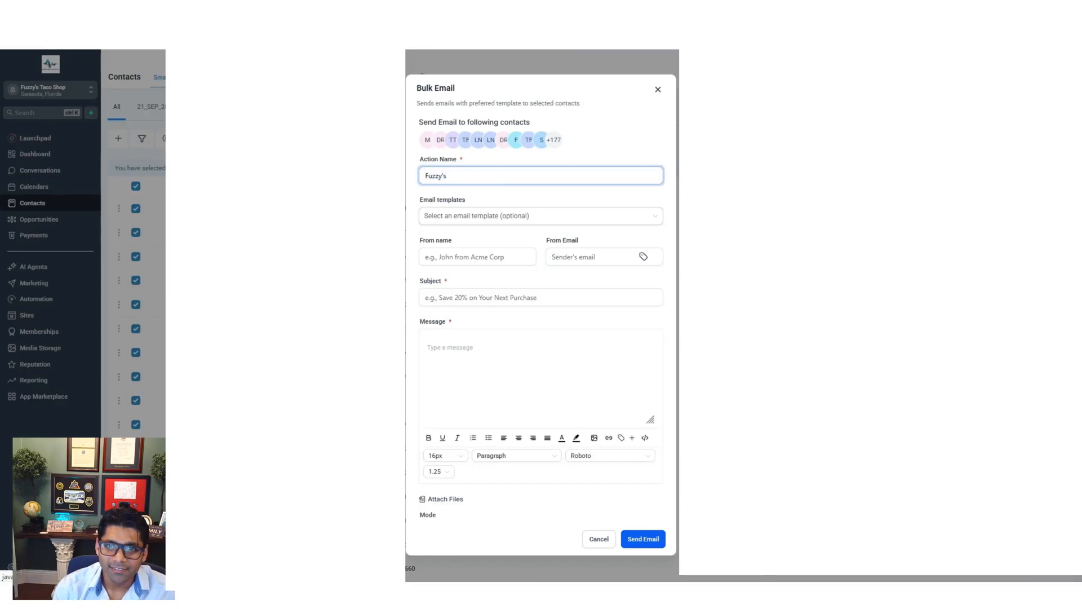
{"action": "key", "text": "Tab"}
{"action": "key", "text": "Down"}
{"action": "key", "text": "Return"}
{"action": "key", "text": "Tab"}
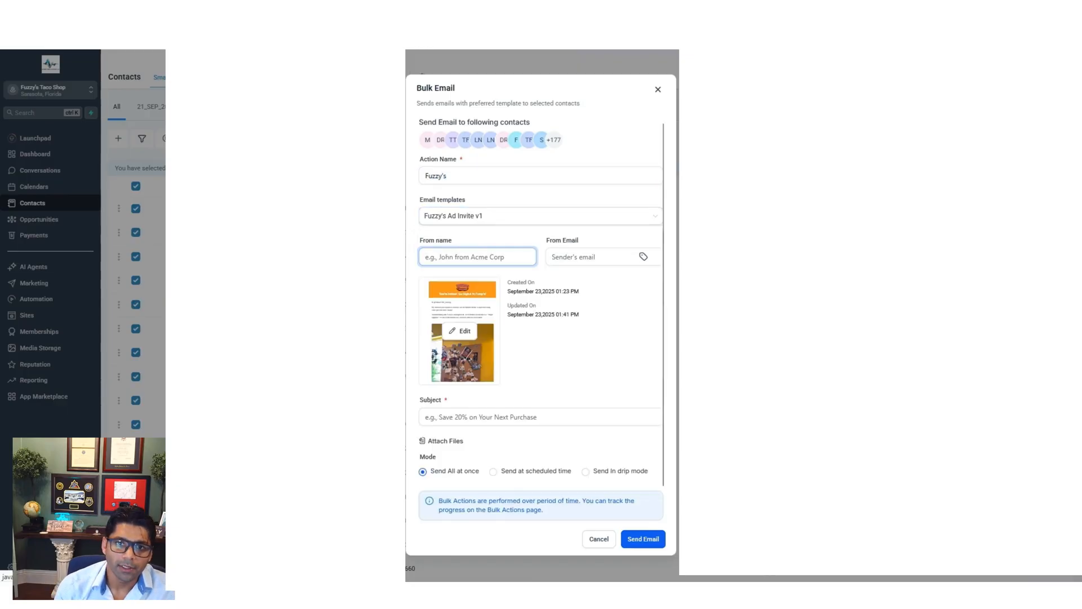
Step: Set the sender's name to "Fuzzy's Taco Shop" and enter the Fuzzy's-branded sender email address
{"action": "type", "text": "Fuzzy's Taco Shop"}
{"action": "key", "text": "Tab"}
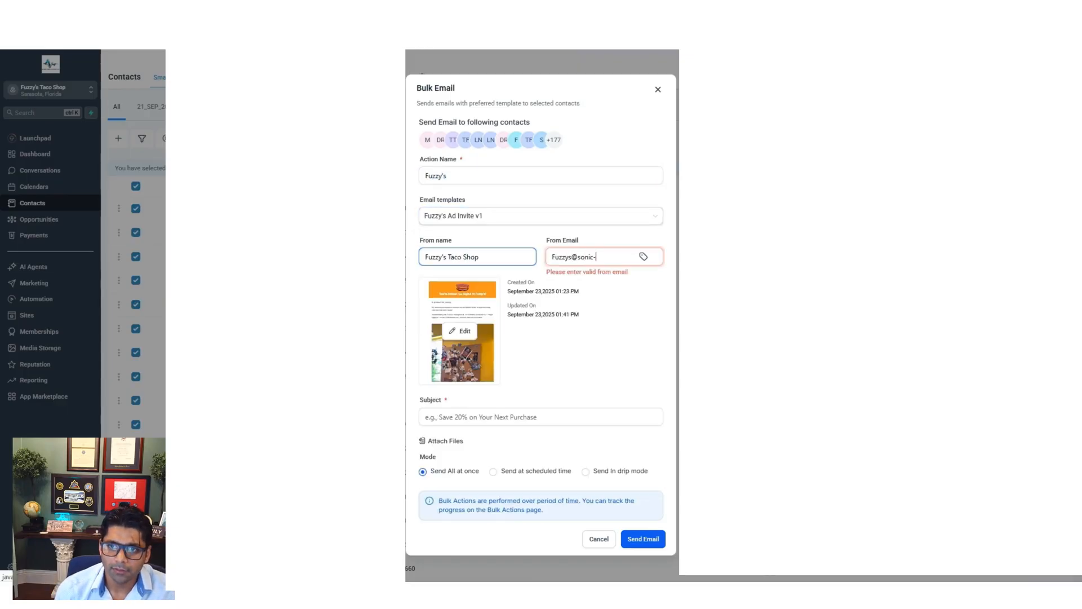
{"action": "key", "text": "Tab"}
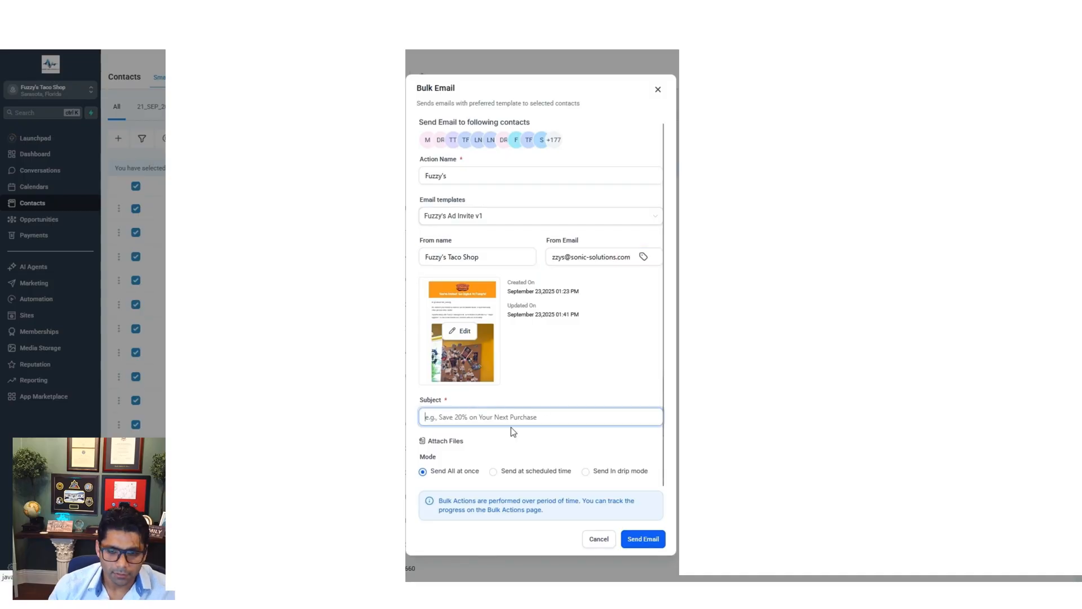
Step: Paste the subject "Your Business Card Found at Fuzzy's Taco Shop - We are Making it Digital" and send the bulk email all at once
{"action": "key", "text": "ctrl+v"}
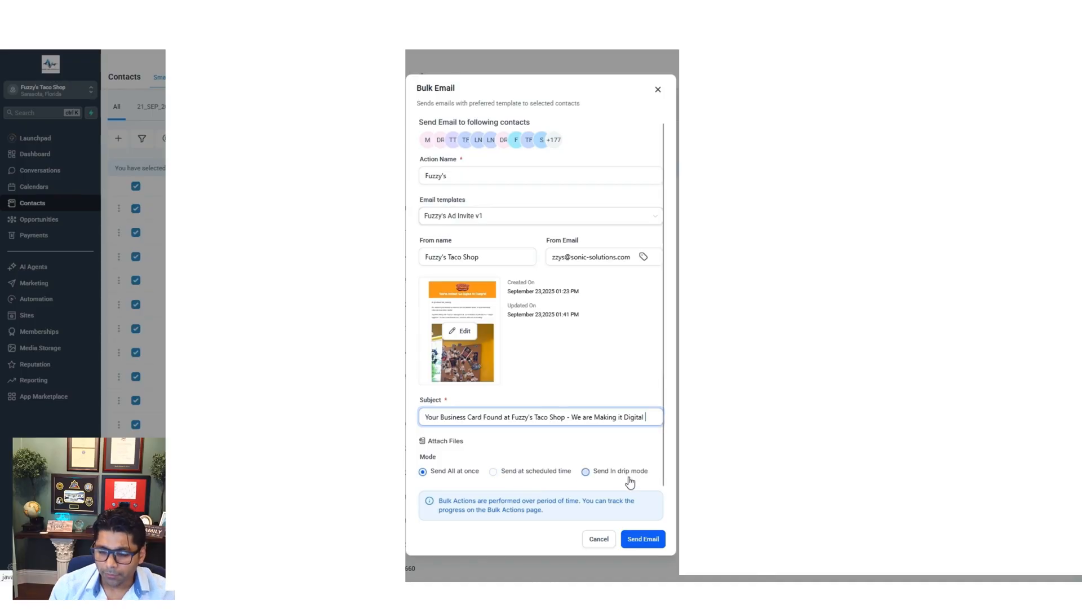
{"action": "left_click", "coordinate": [643, 539]}
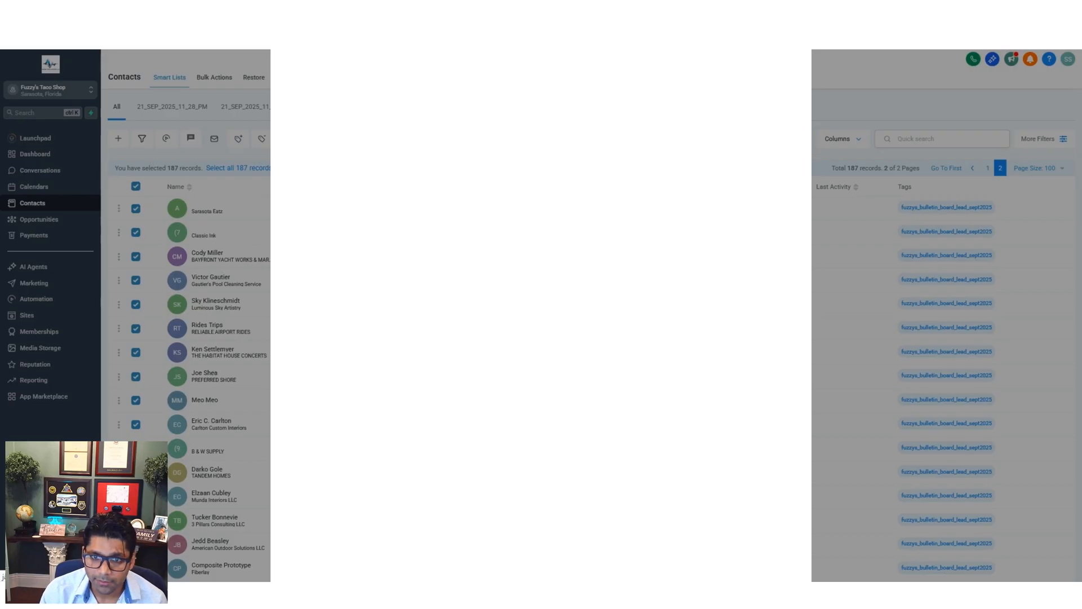
{"action": "left_click", "coordinate": [541, 342]}
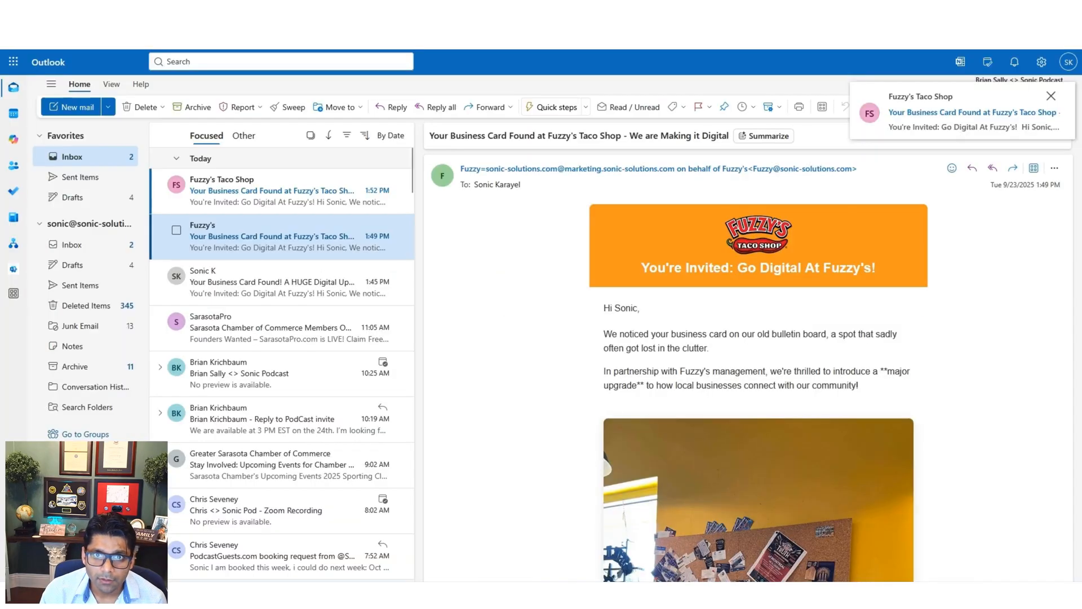
Step: Switch to Outlook, open the newest invitation from Fuzzy's Taco Shop and review its content
{"action": "left_click", "coordinate": [263, 201]}
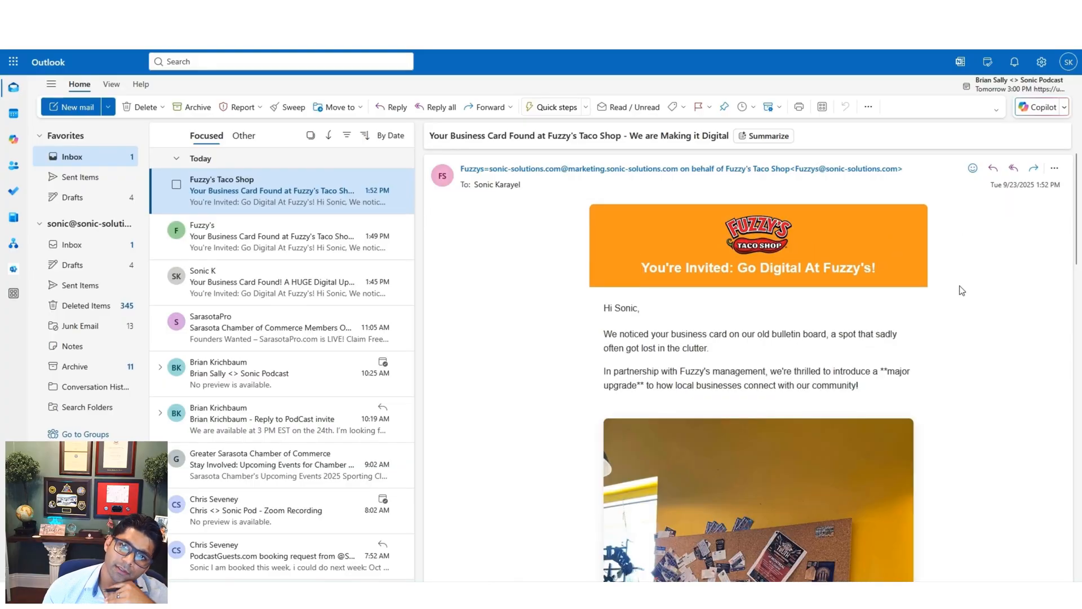
{"action": "scroll", "coordinate": [962, 378], "scroll_direction": "down", "scroll_amount": 5}
{"action": "scroll", "coordinate": [962, 378], "scroll_direction": "down", "scroll_amount": 15}
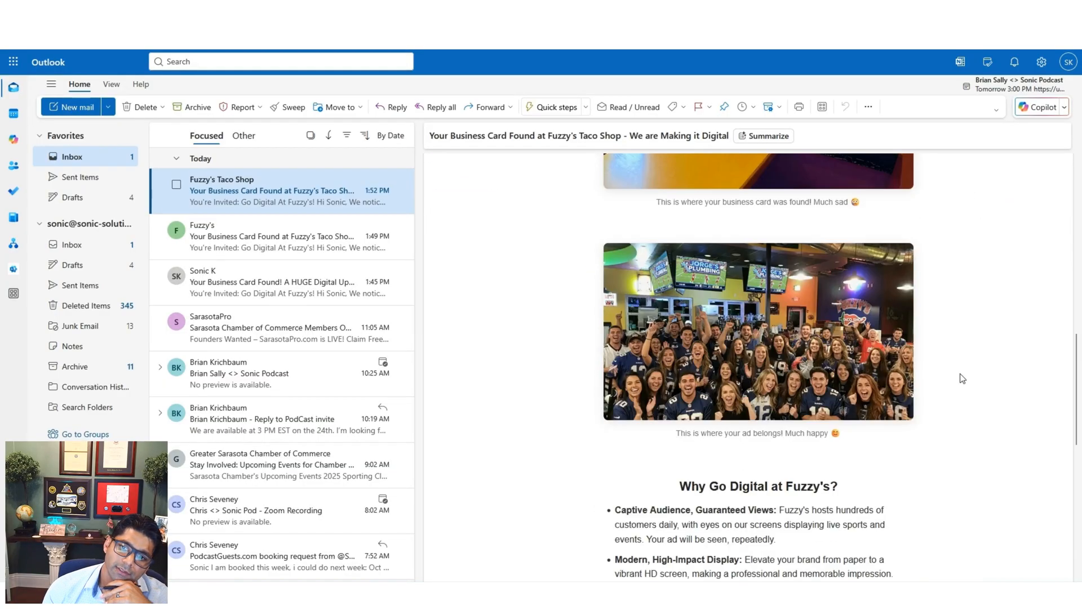
{"action": "scroll", "coordinate": [962, 378], "scroll_direction": "up", "scroll_amount": 10}
{"action": "scroll", "coordinate": [958, 375], "scroll_direction": "up", "scroll_amount": 10}
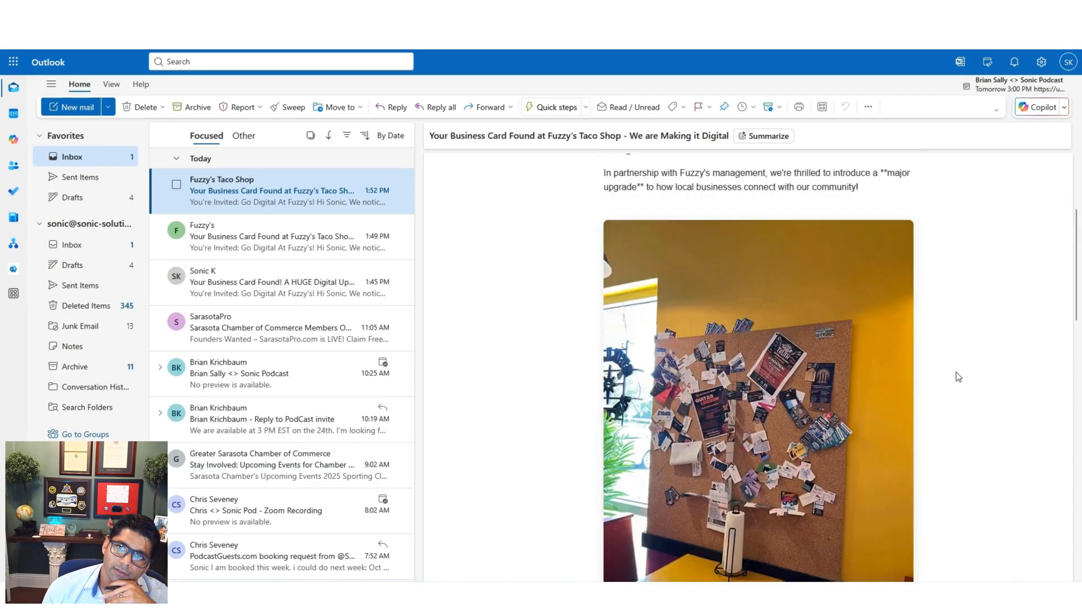